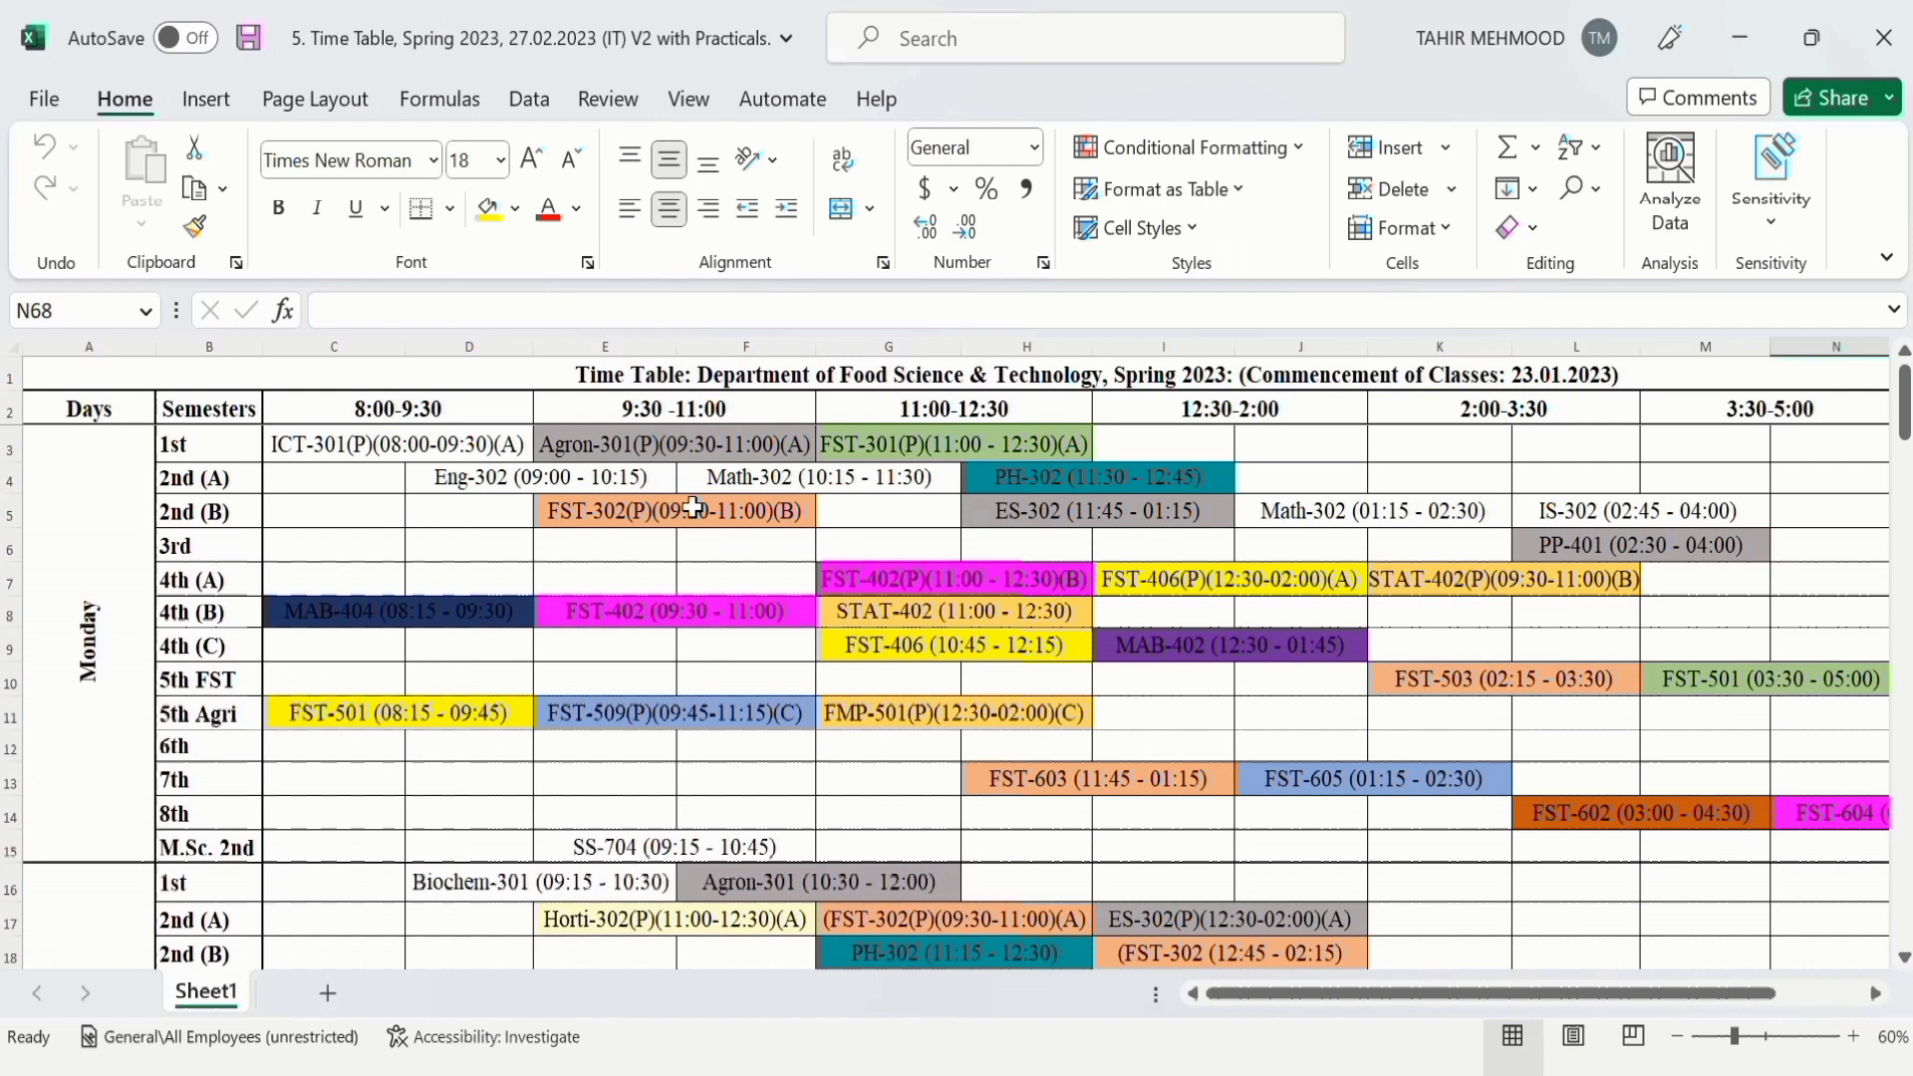
# Step: Set the timetable from the title row through Thursday's last row, rows 1 to 54, as the print area
pyautogui.click(100, 378)
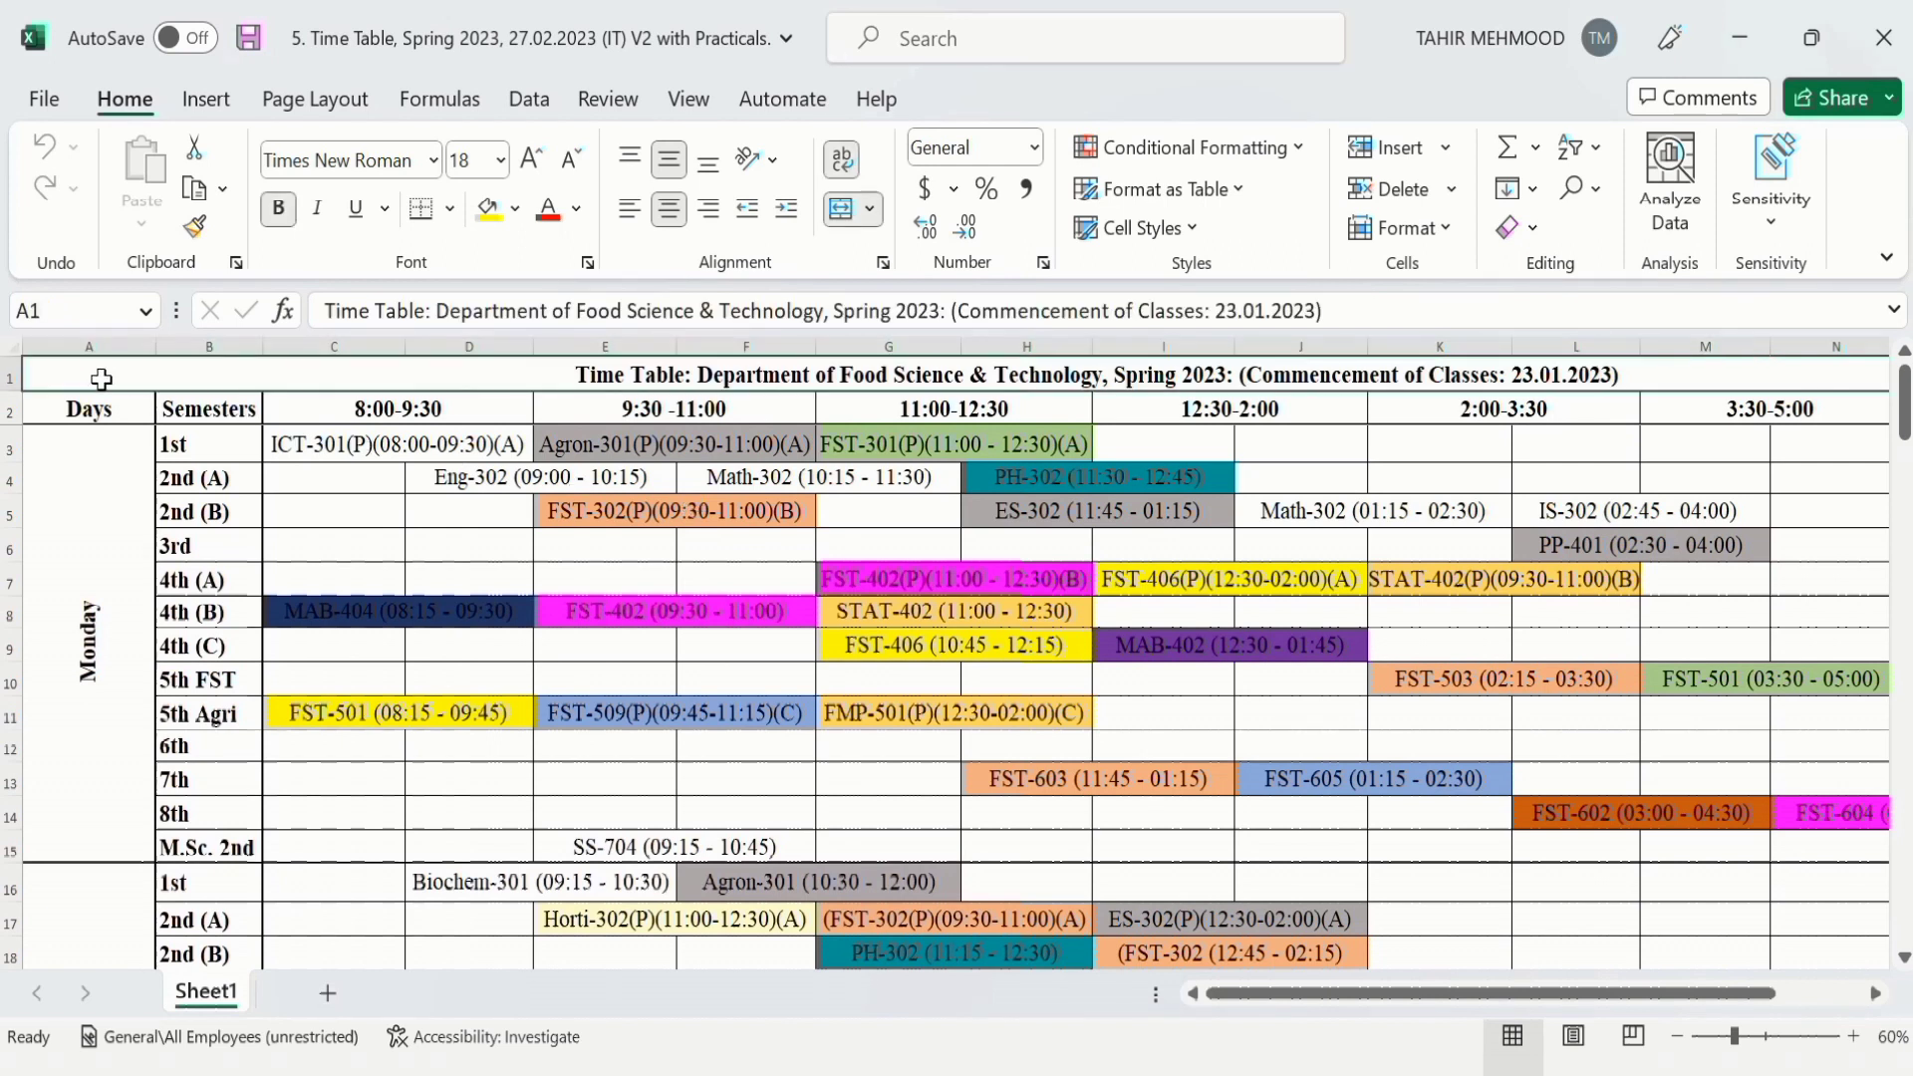
pyautogui.moveTo(101, 379); pyautogui.dragTo(257, 844)
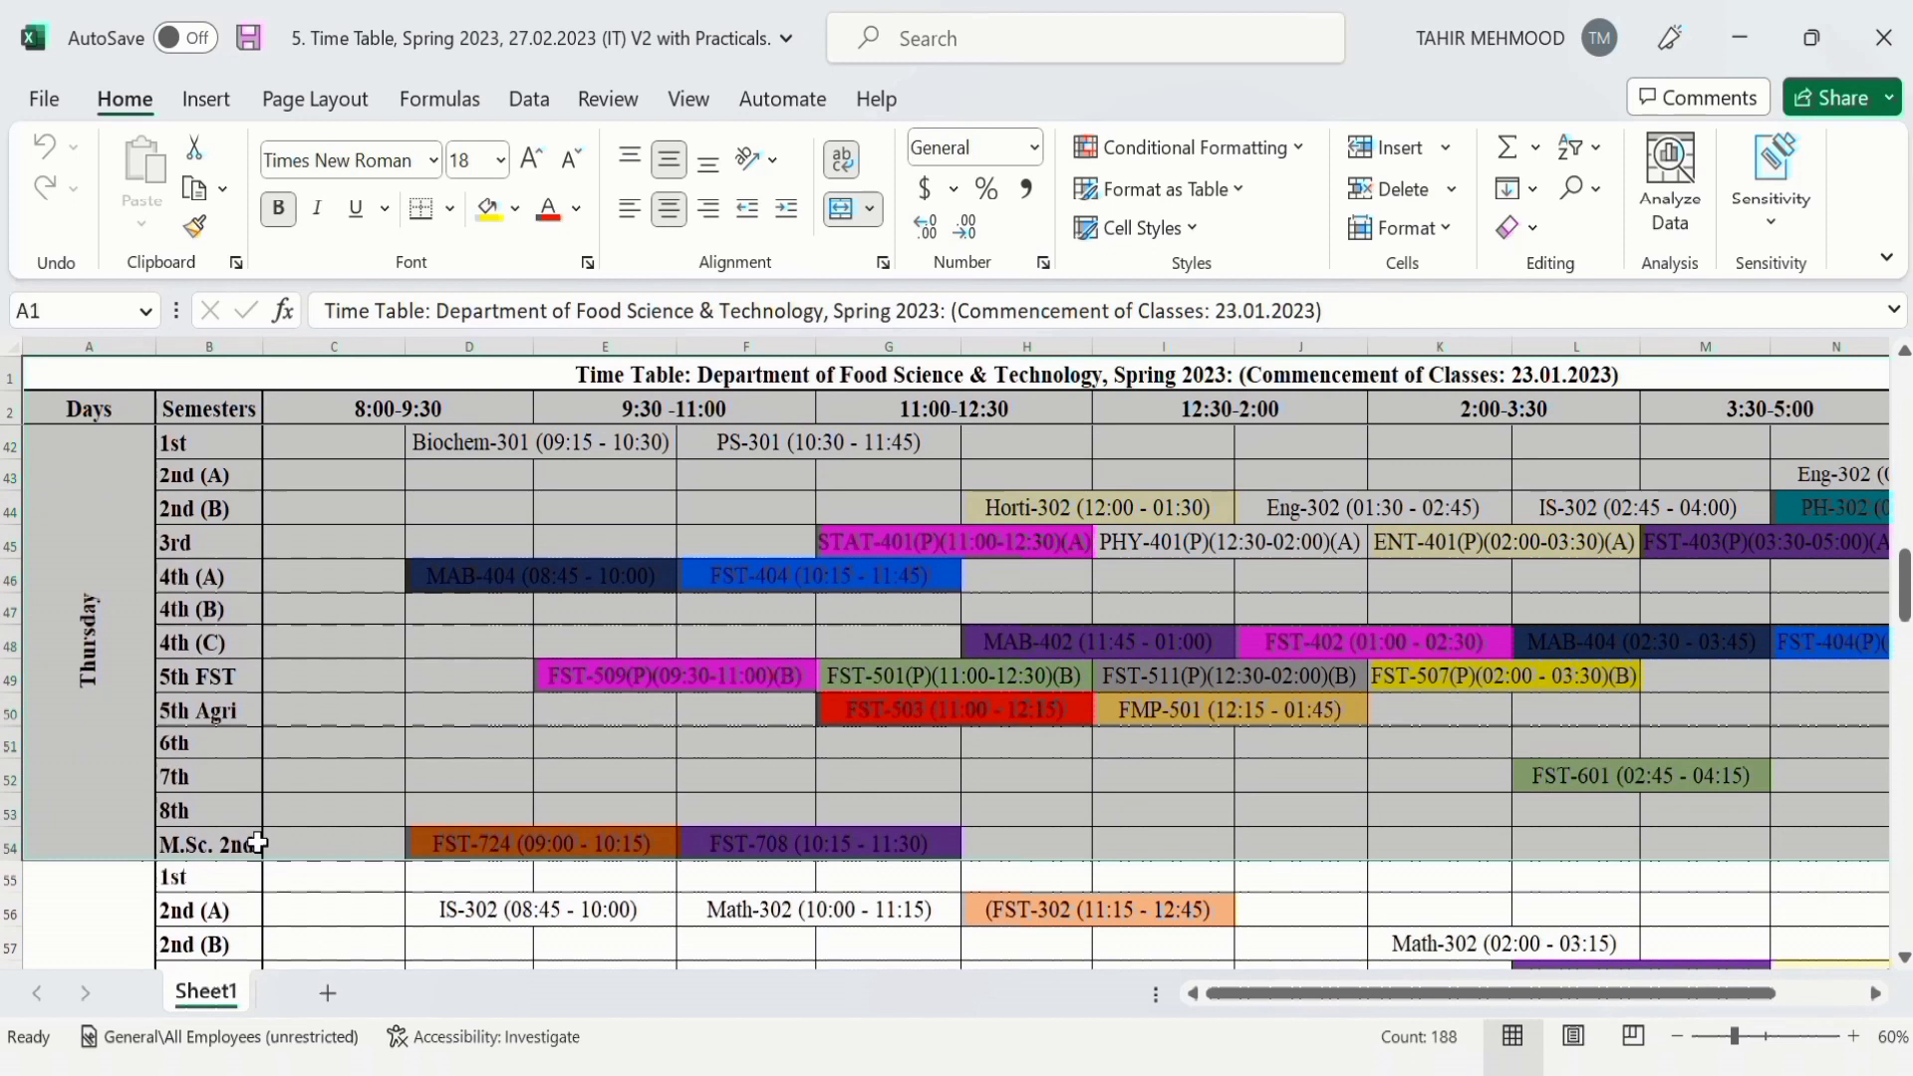
pyautogui.click(317, 99)
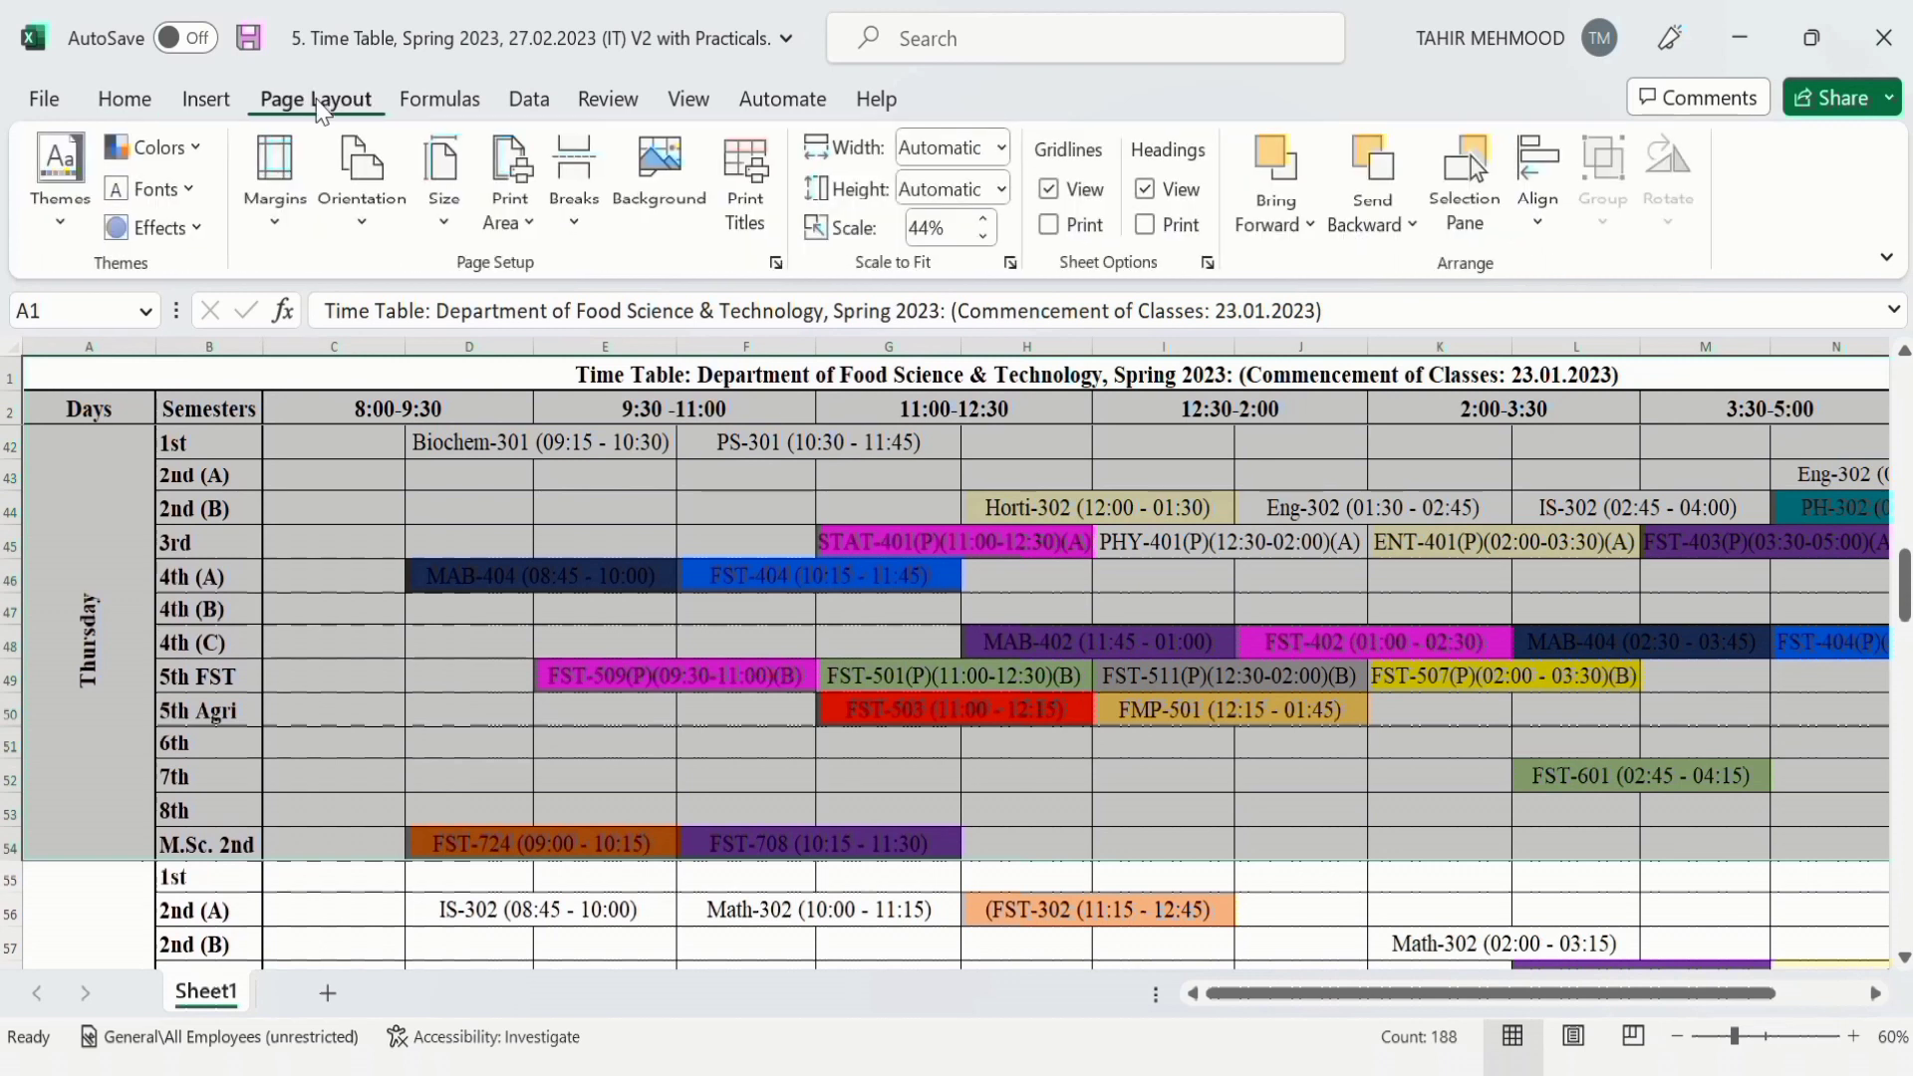
pyautogui.click(533, 231)
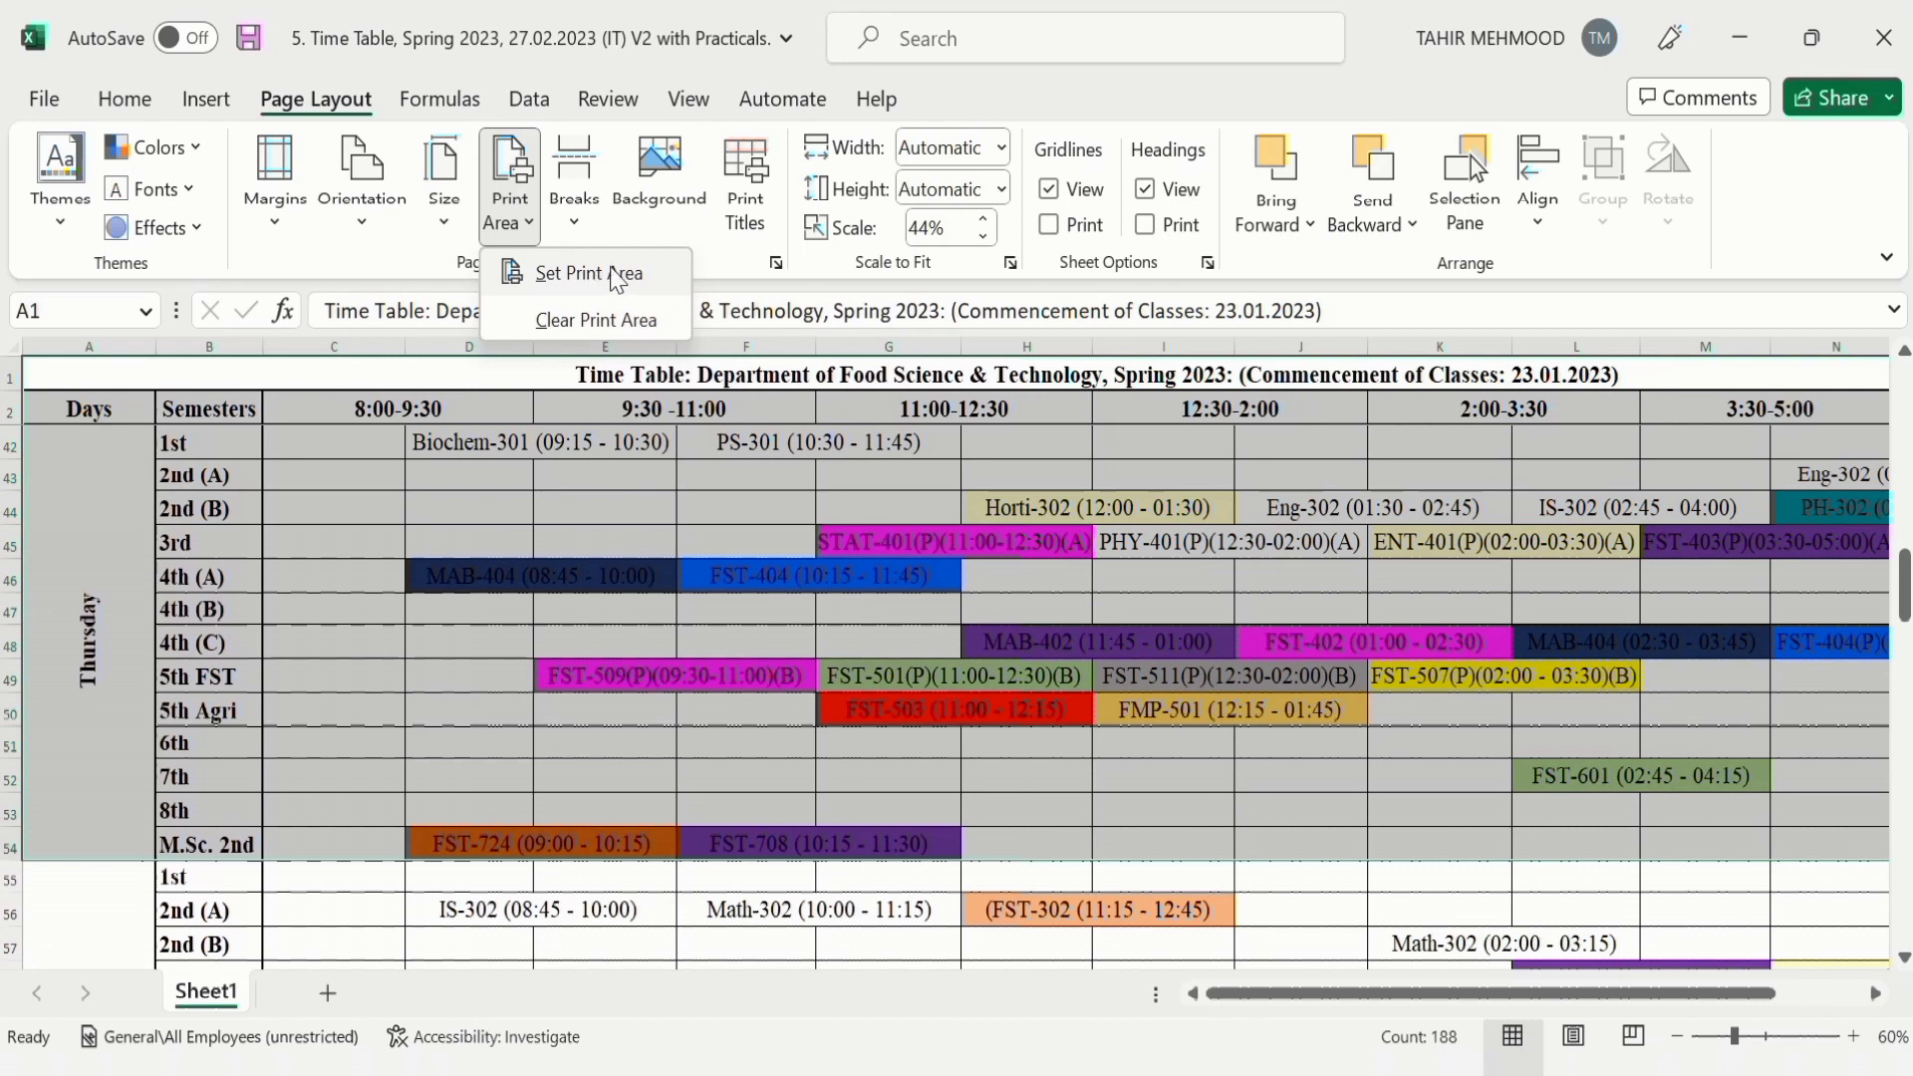
pyautogui.click(618, 275)
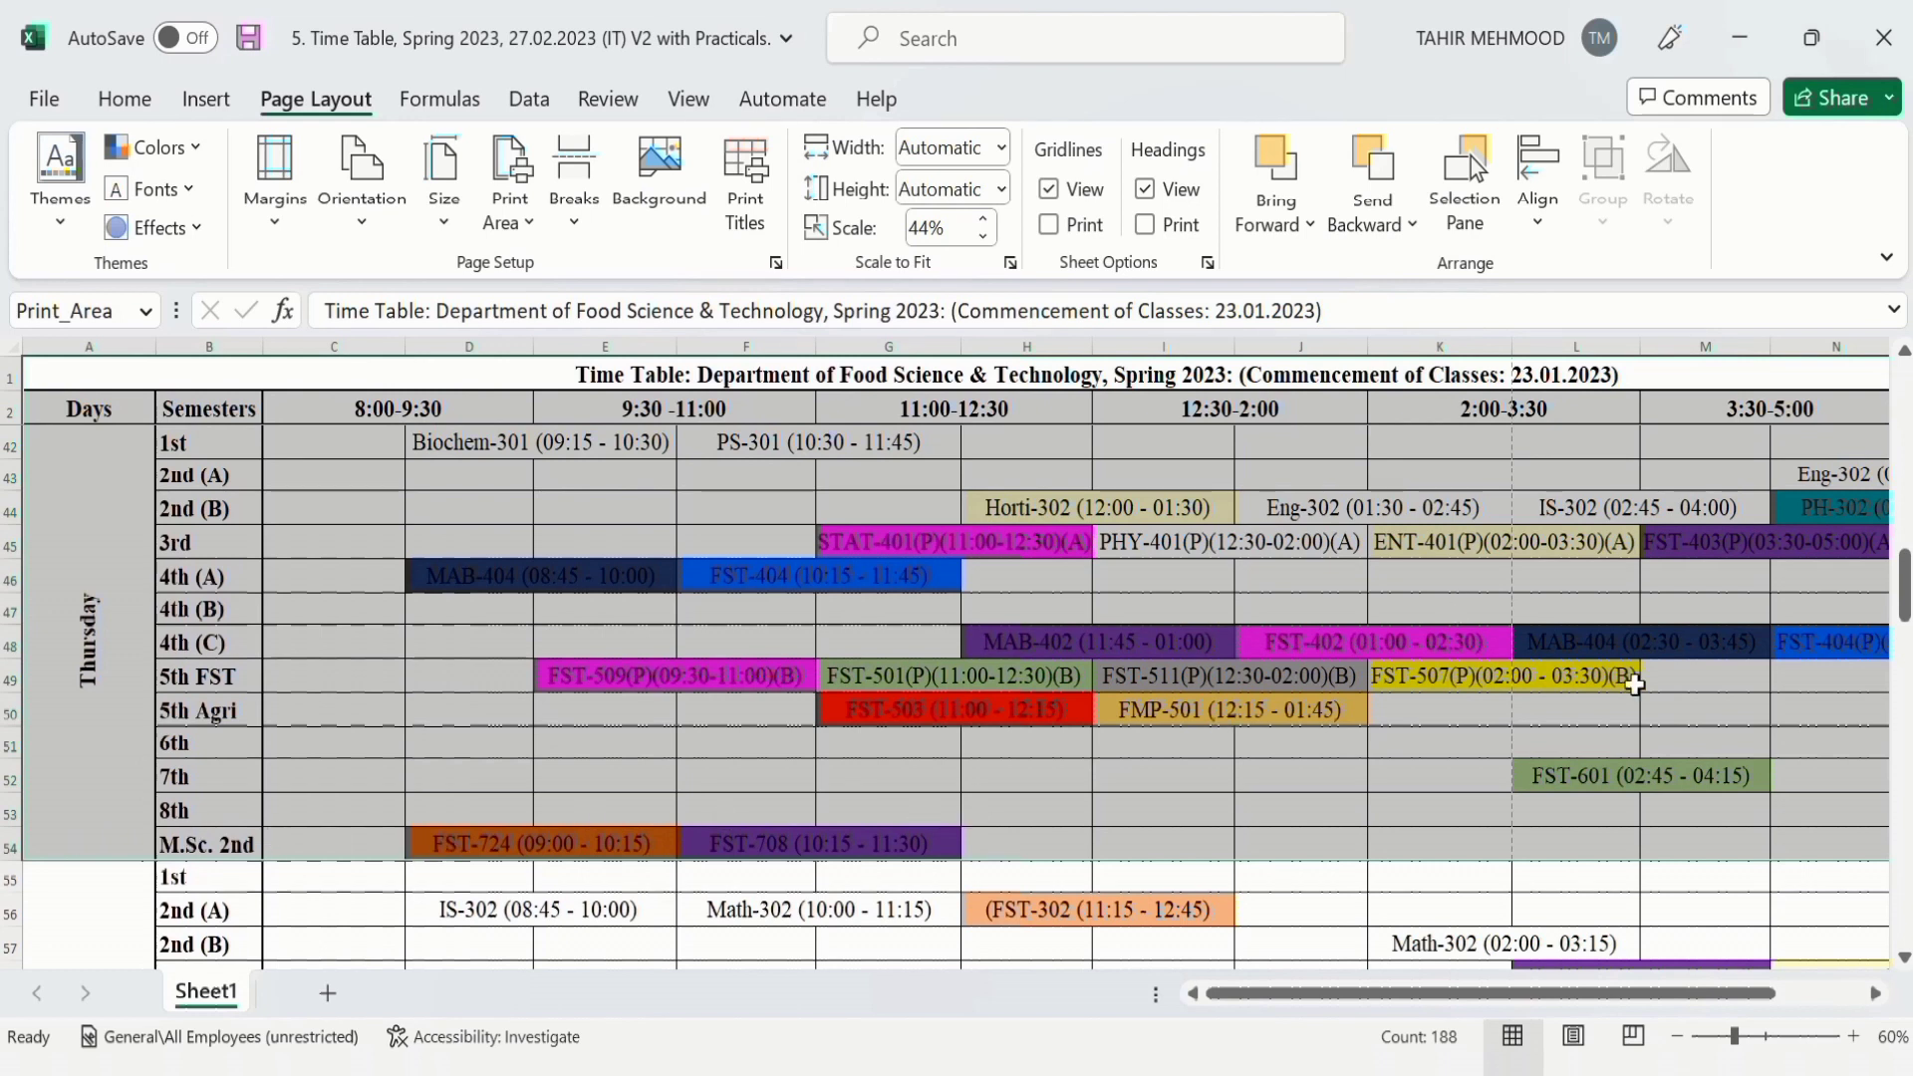
# Step: Switch to Page Break Preview and move the vertical page break to the boundary between columns J and K
pyautogui.moveTo(1906, 606); pyautogui.dragTo(1905, 404)
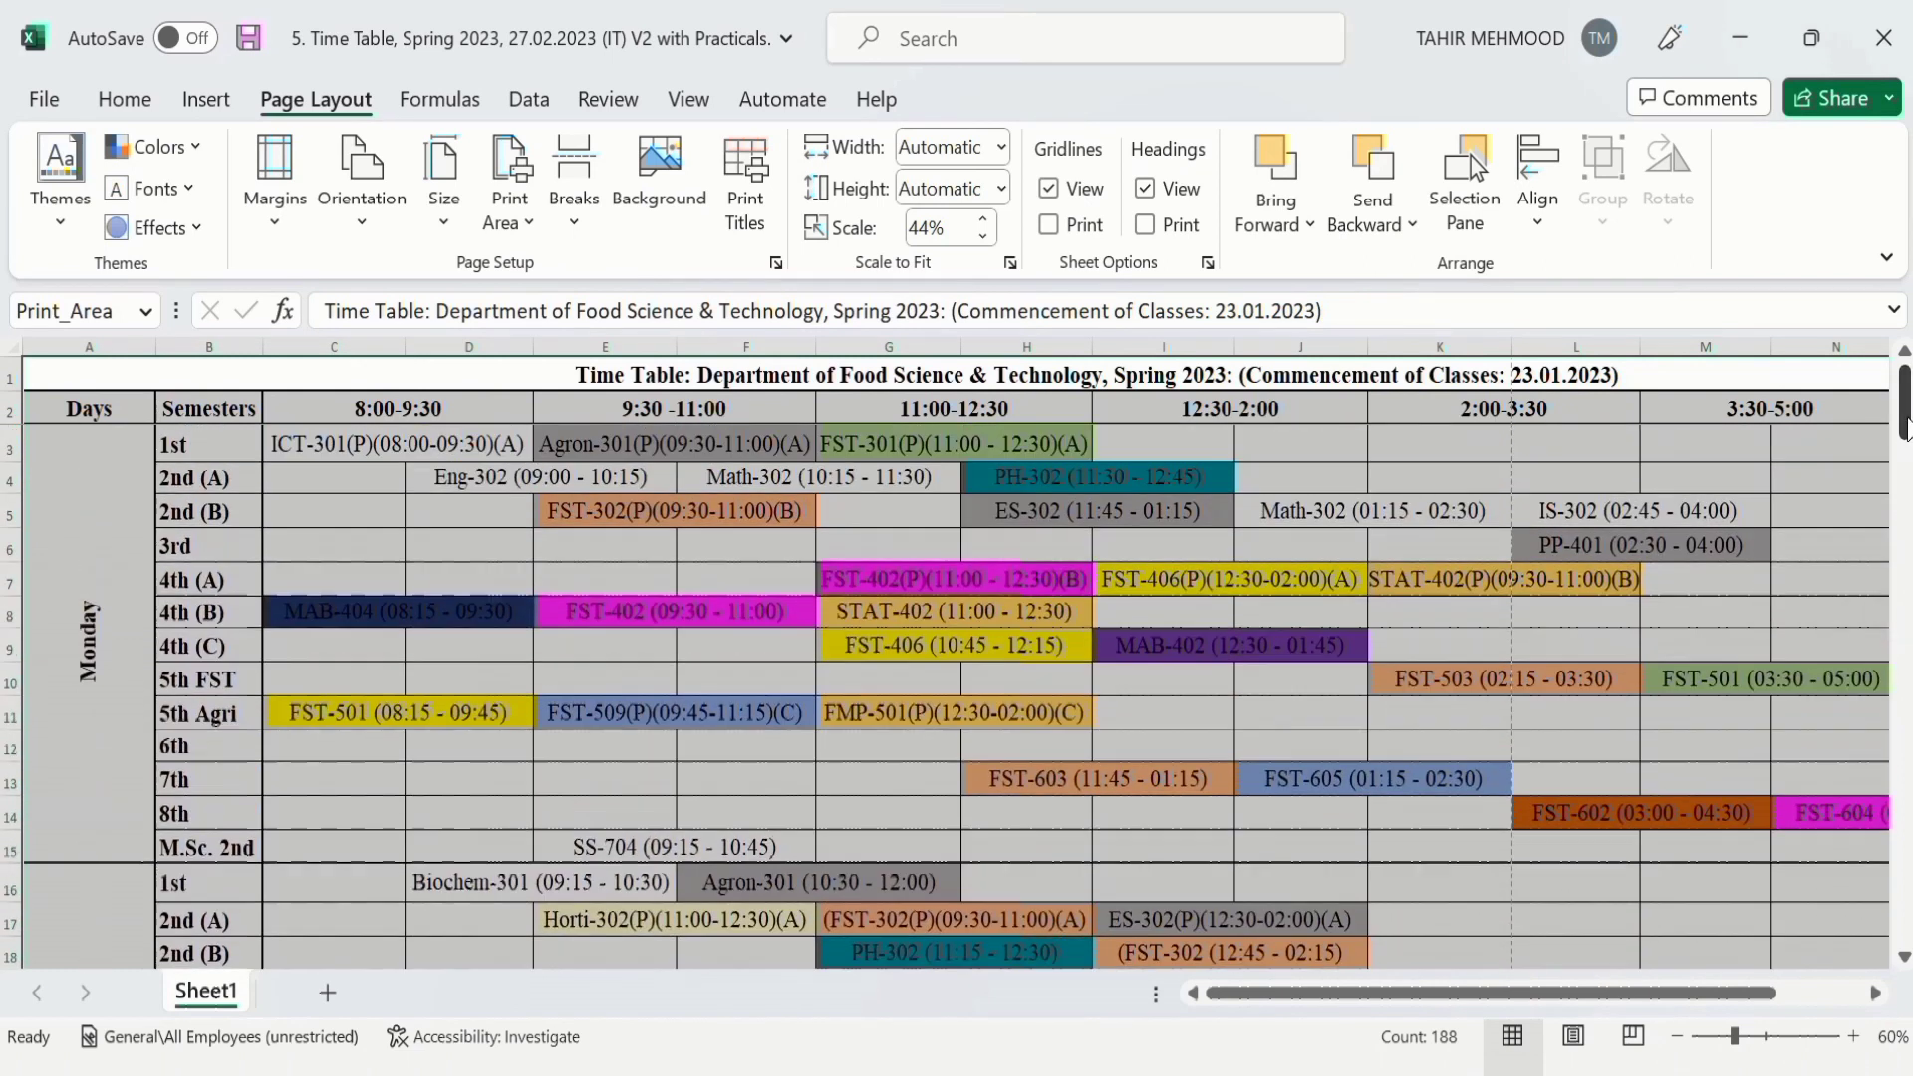
pyautogui.click(701, 103)
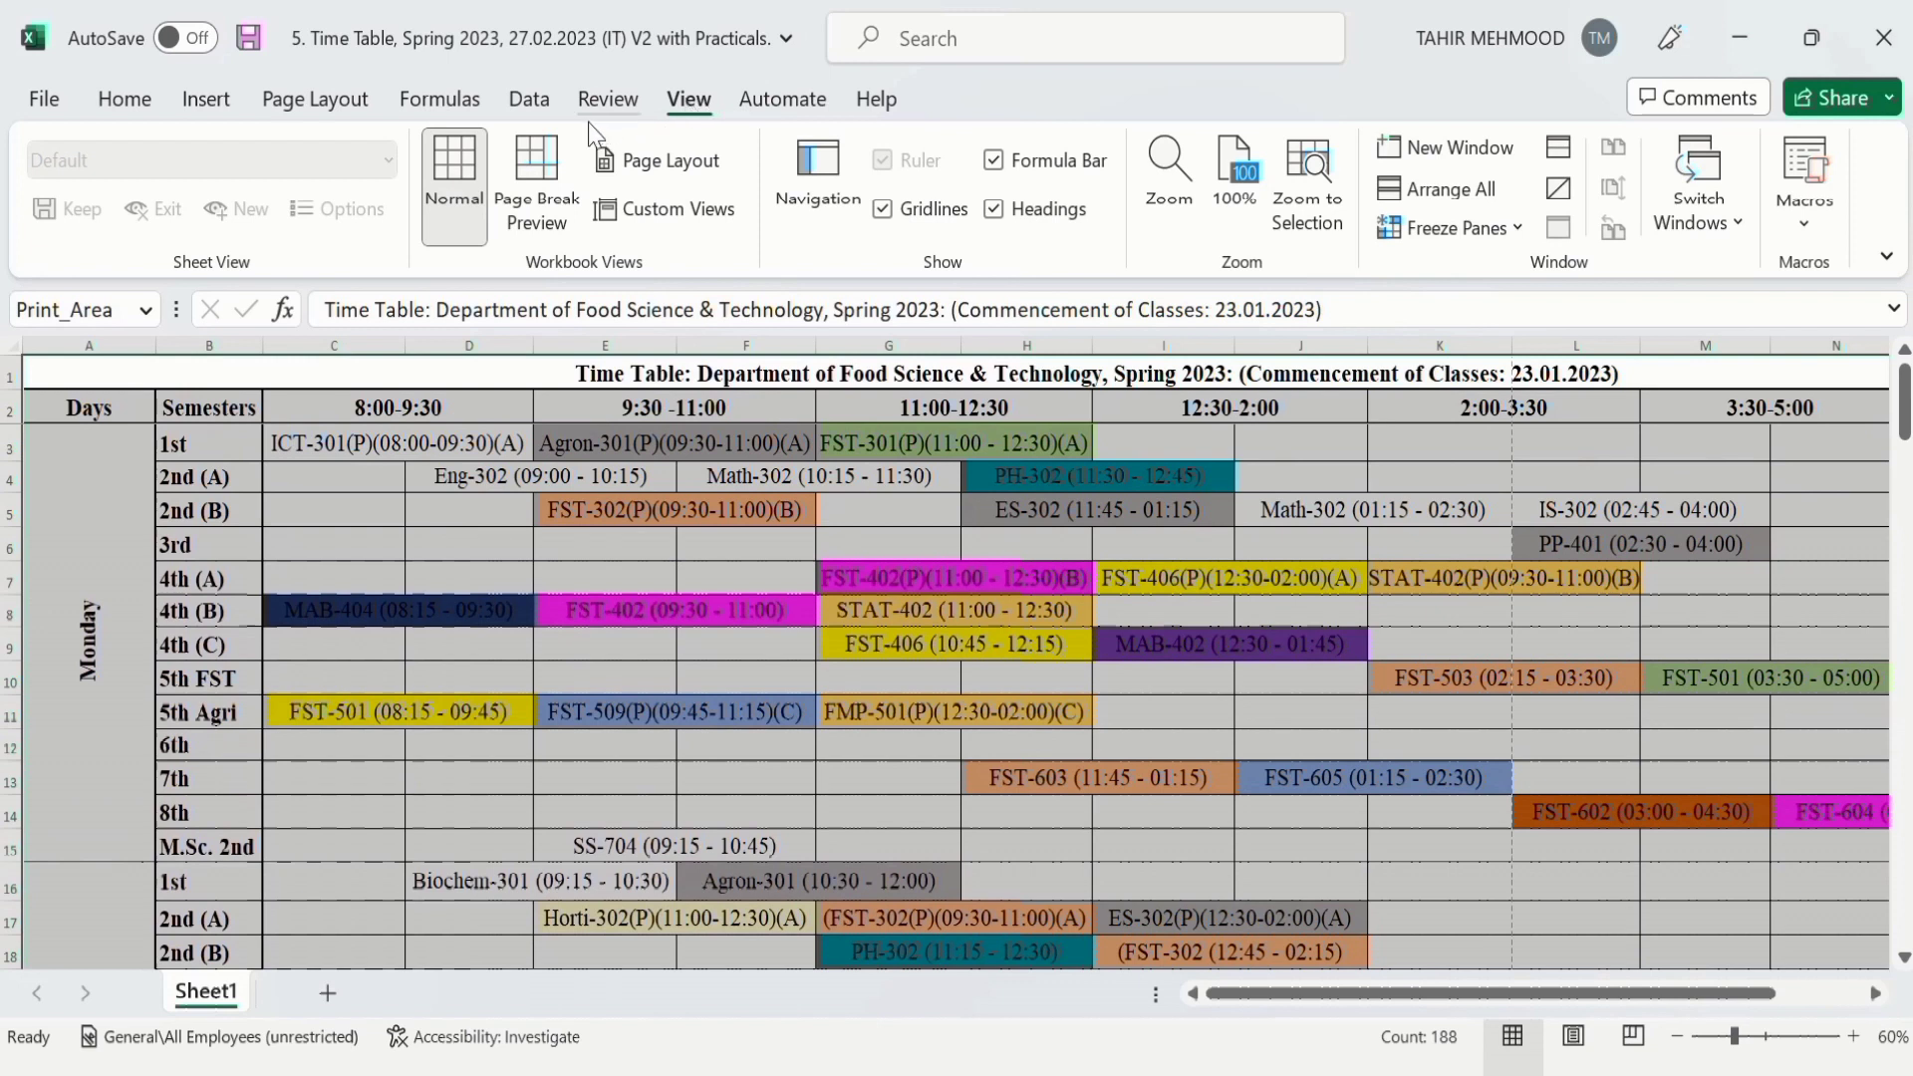
pyautogui.click(548, 197)
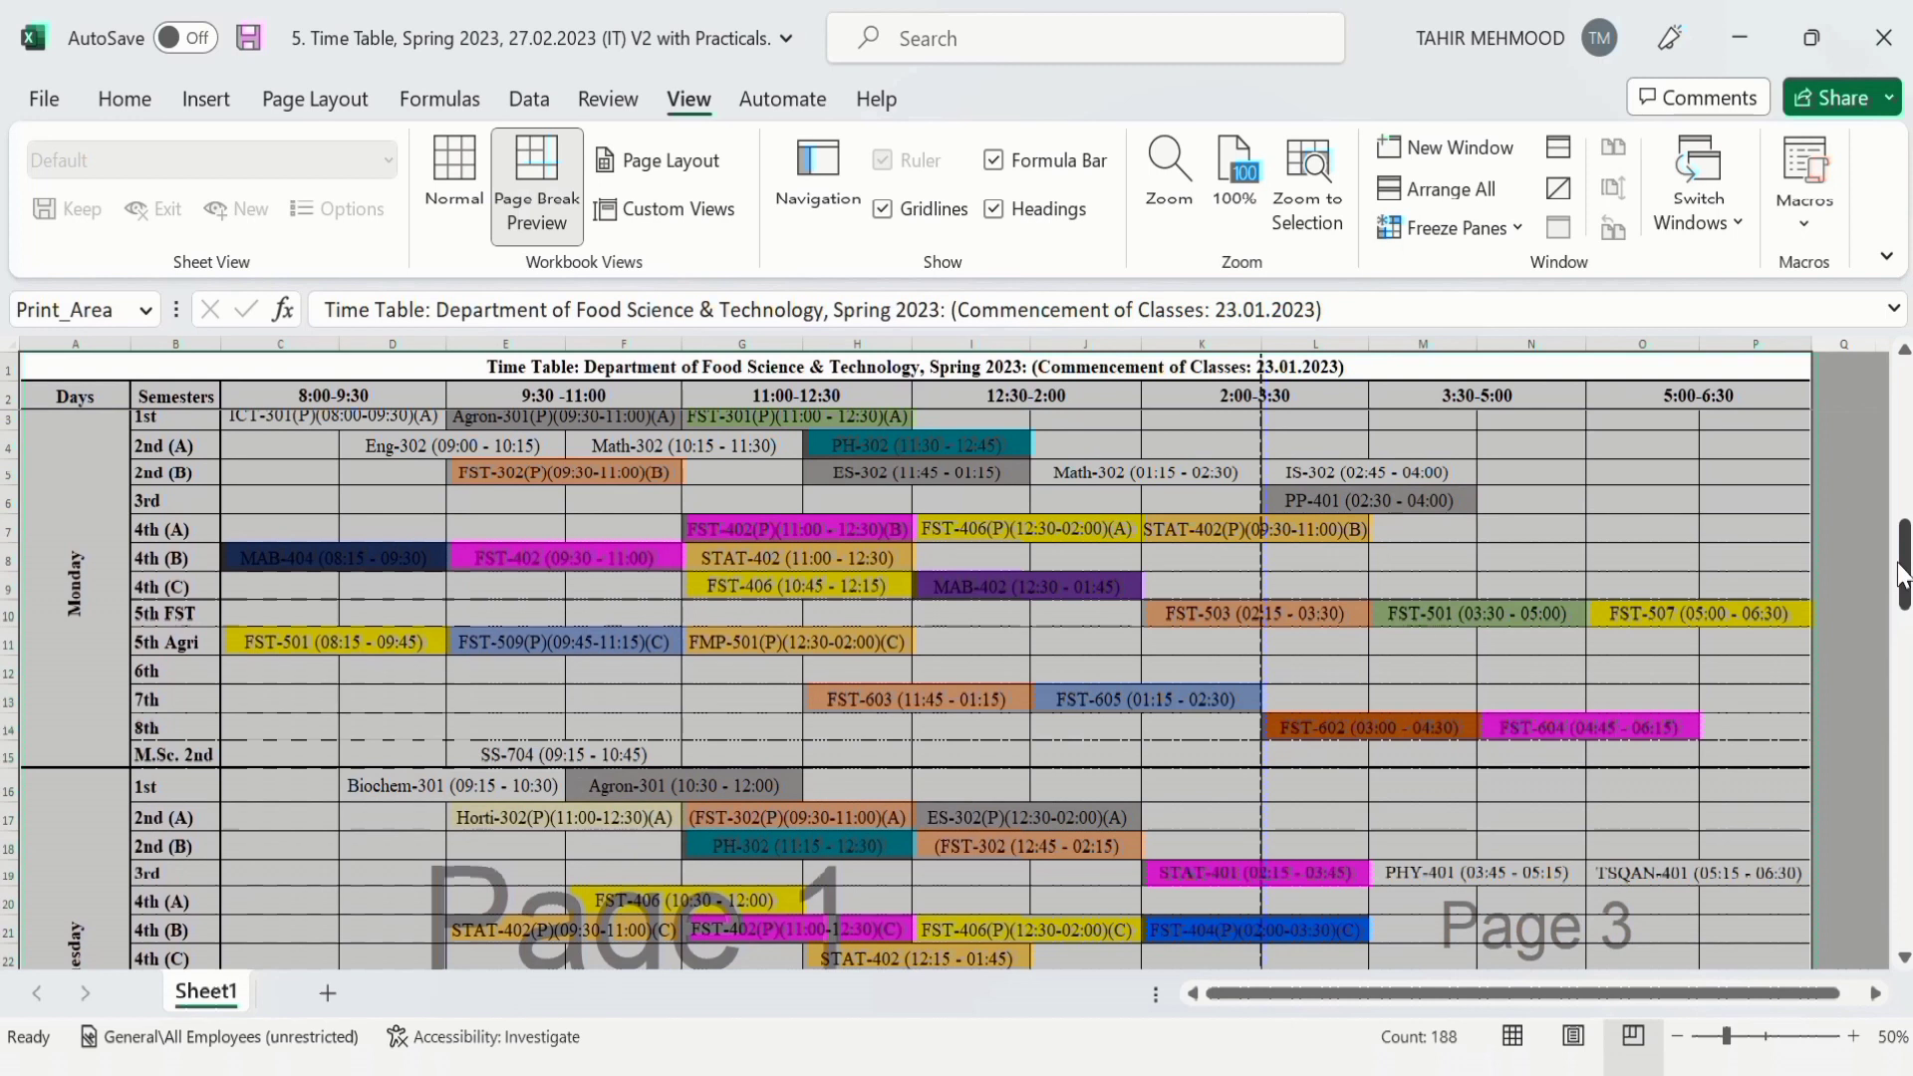
pyautogui.moveTo(1905, 573); pyautogui.dragTo(1906, 440)
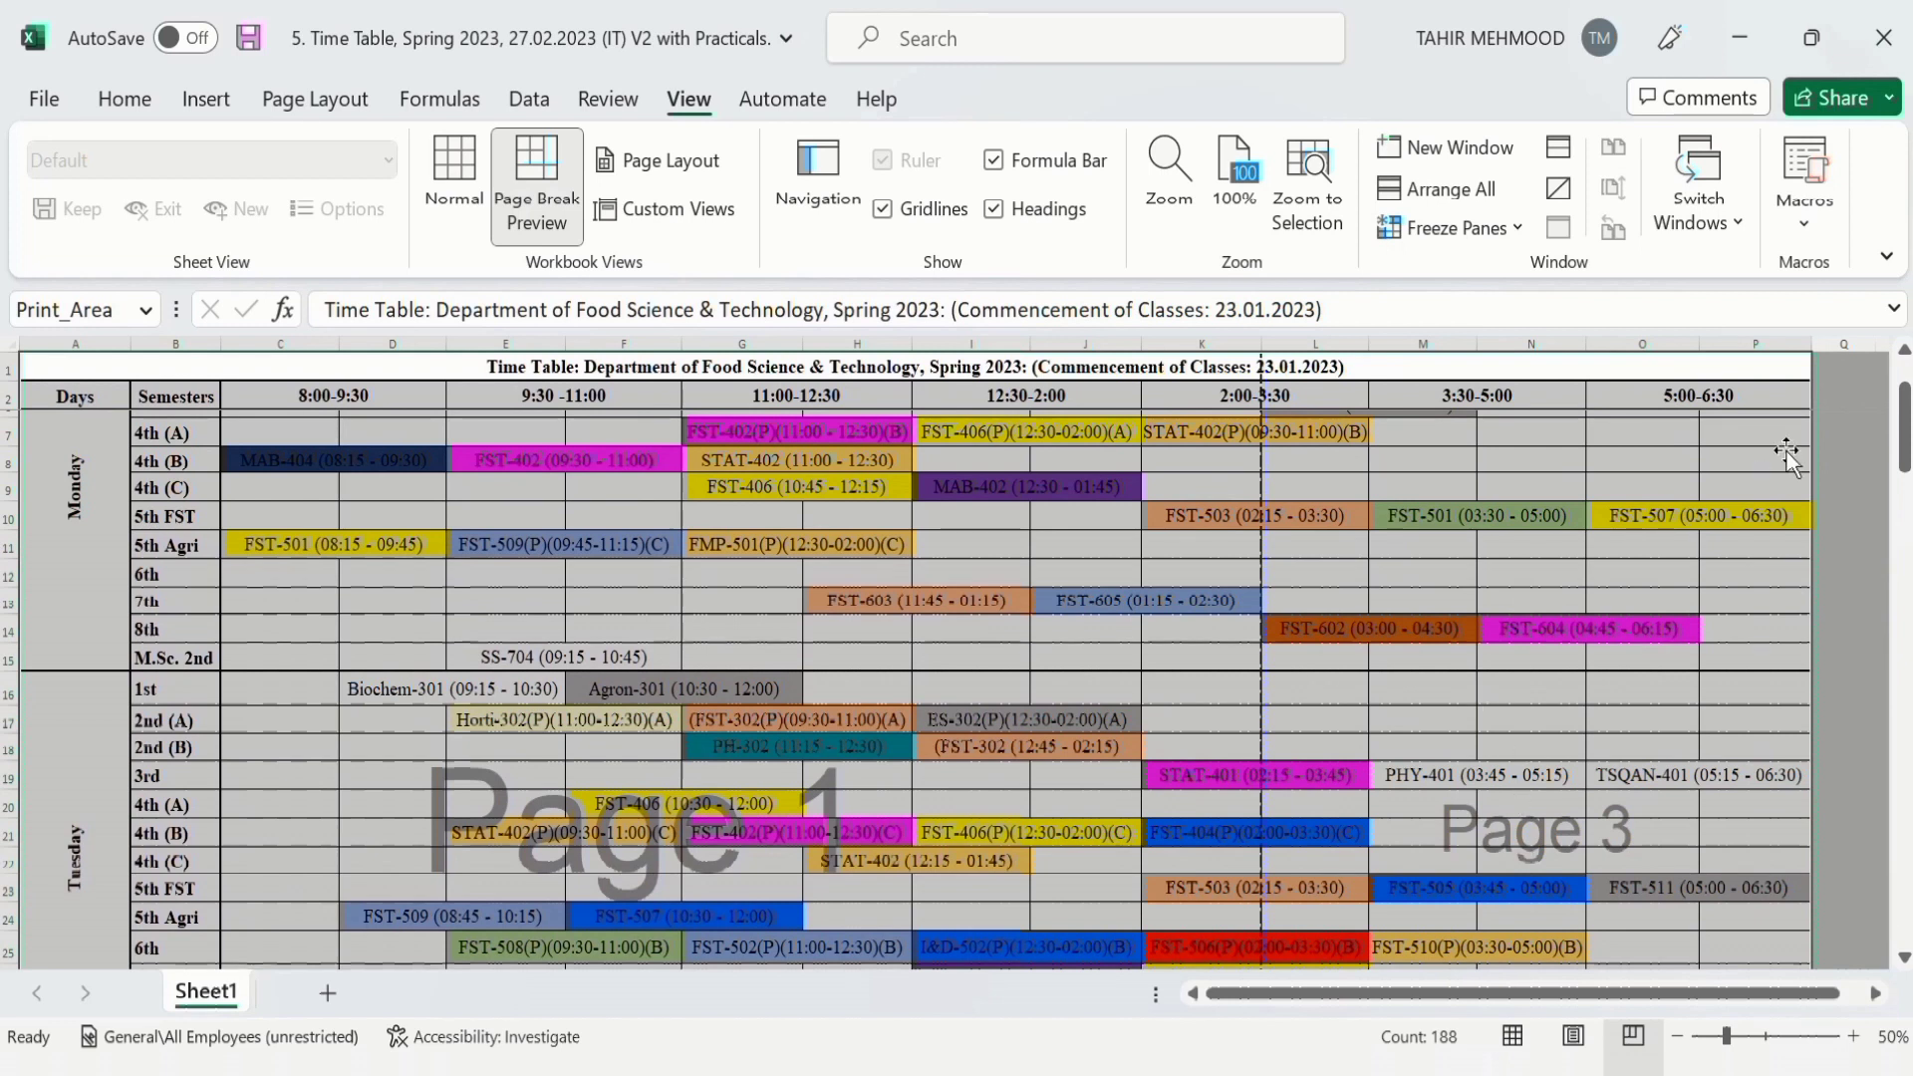
pyautogui.moveTo(1906, 438); pyautogui.dragTo(1905, 588)
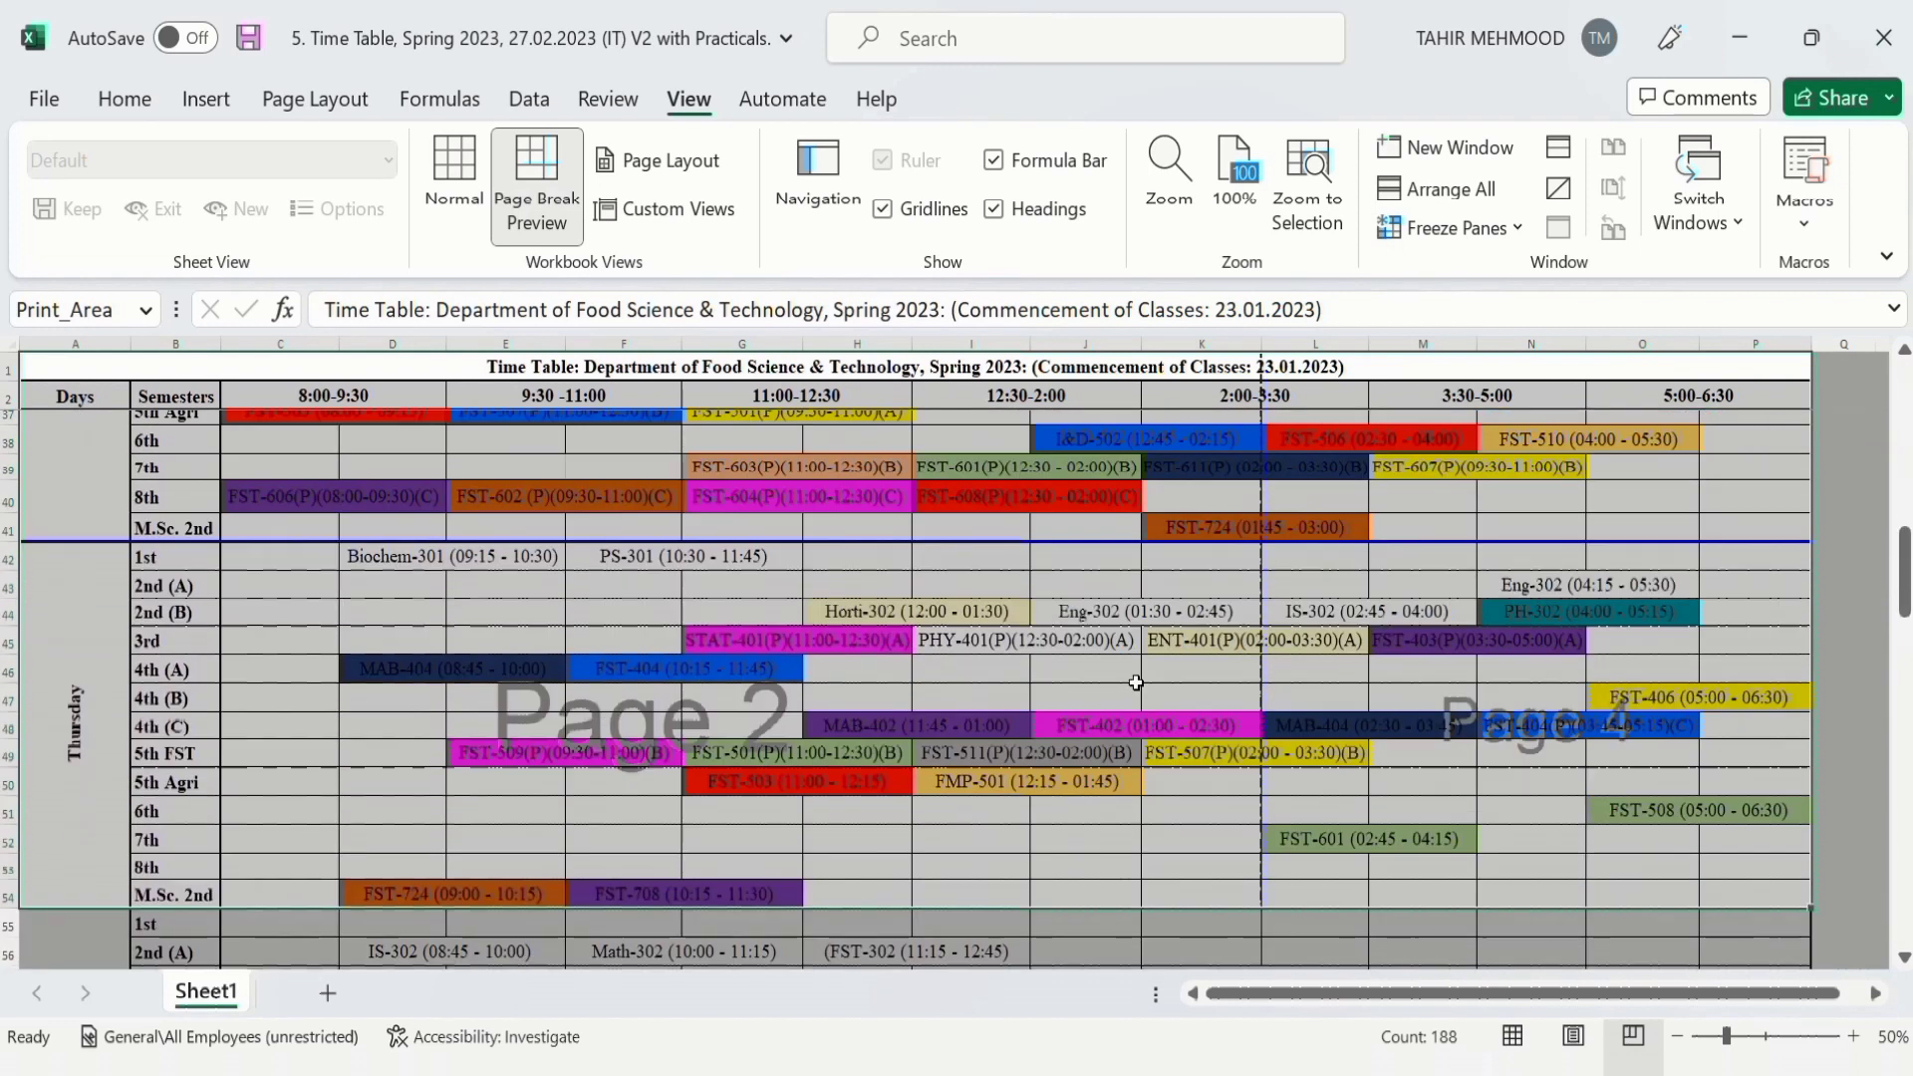
pyautogui.moveTo(1905, 583); pyautogui.dragTo(1898, 384)
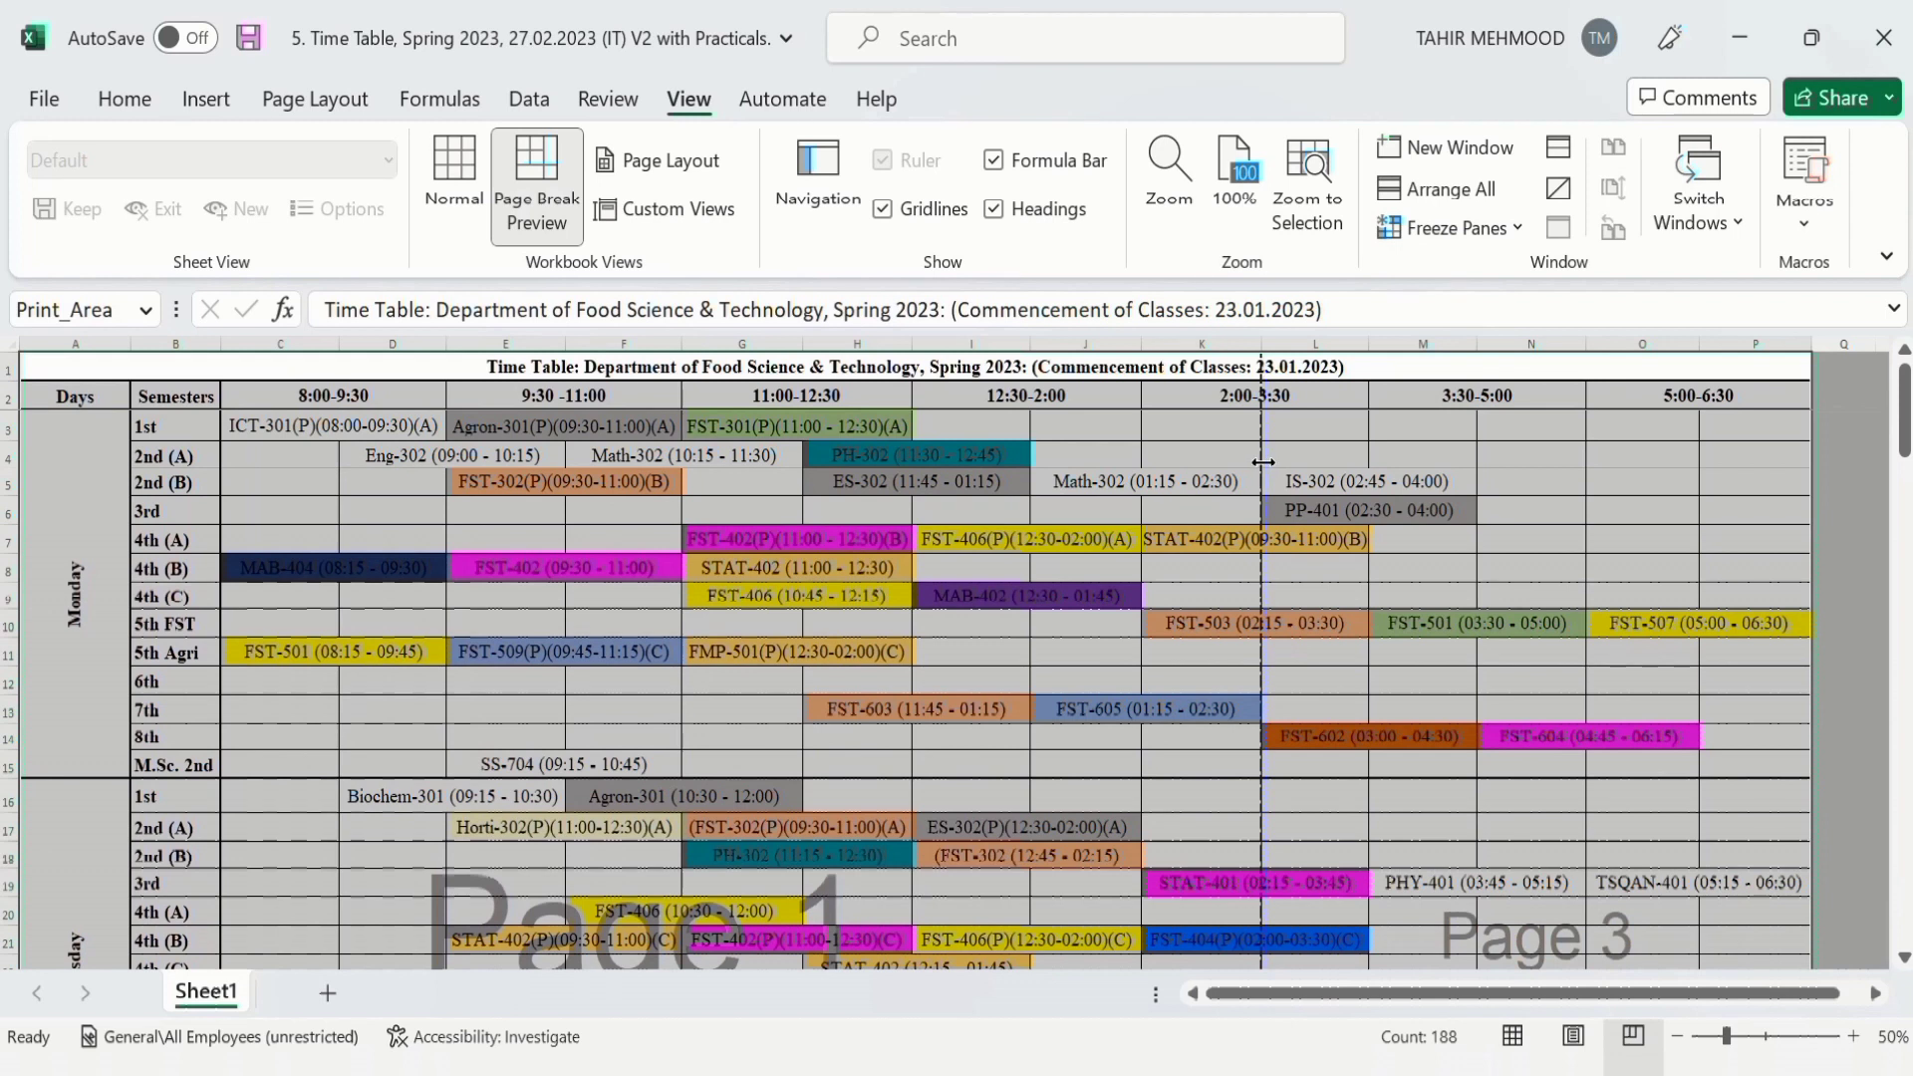
pyautogui.moveTo(1262, 462); pyautogui.dragTo(1135, 461)
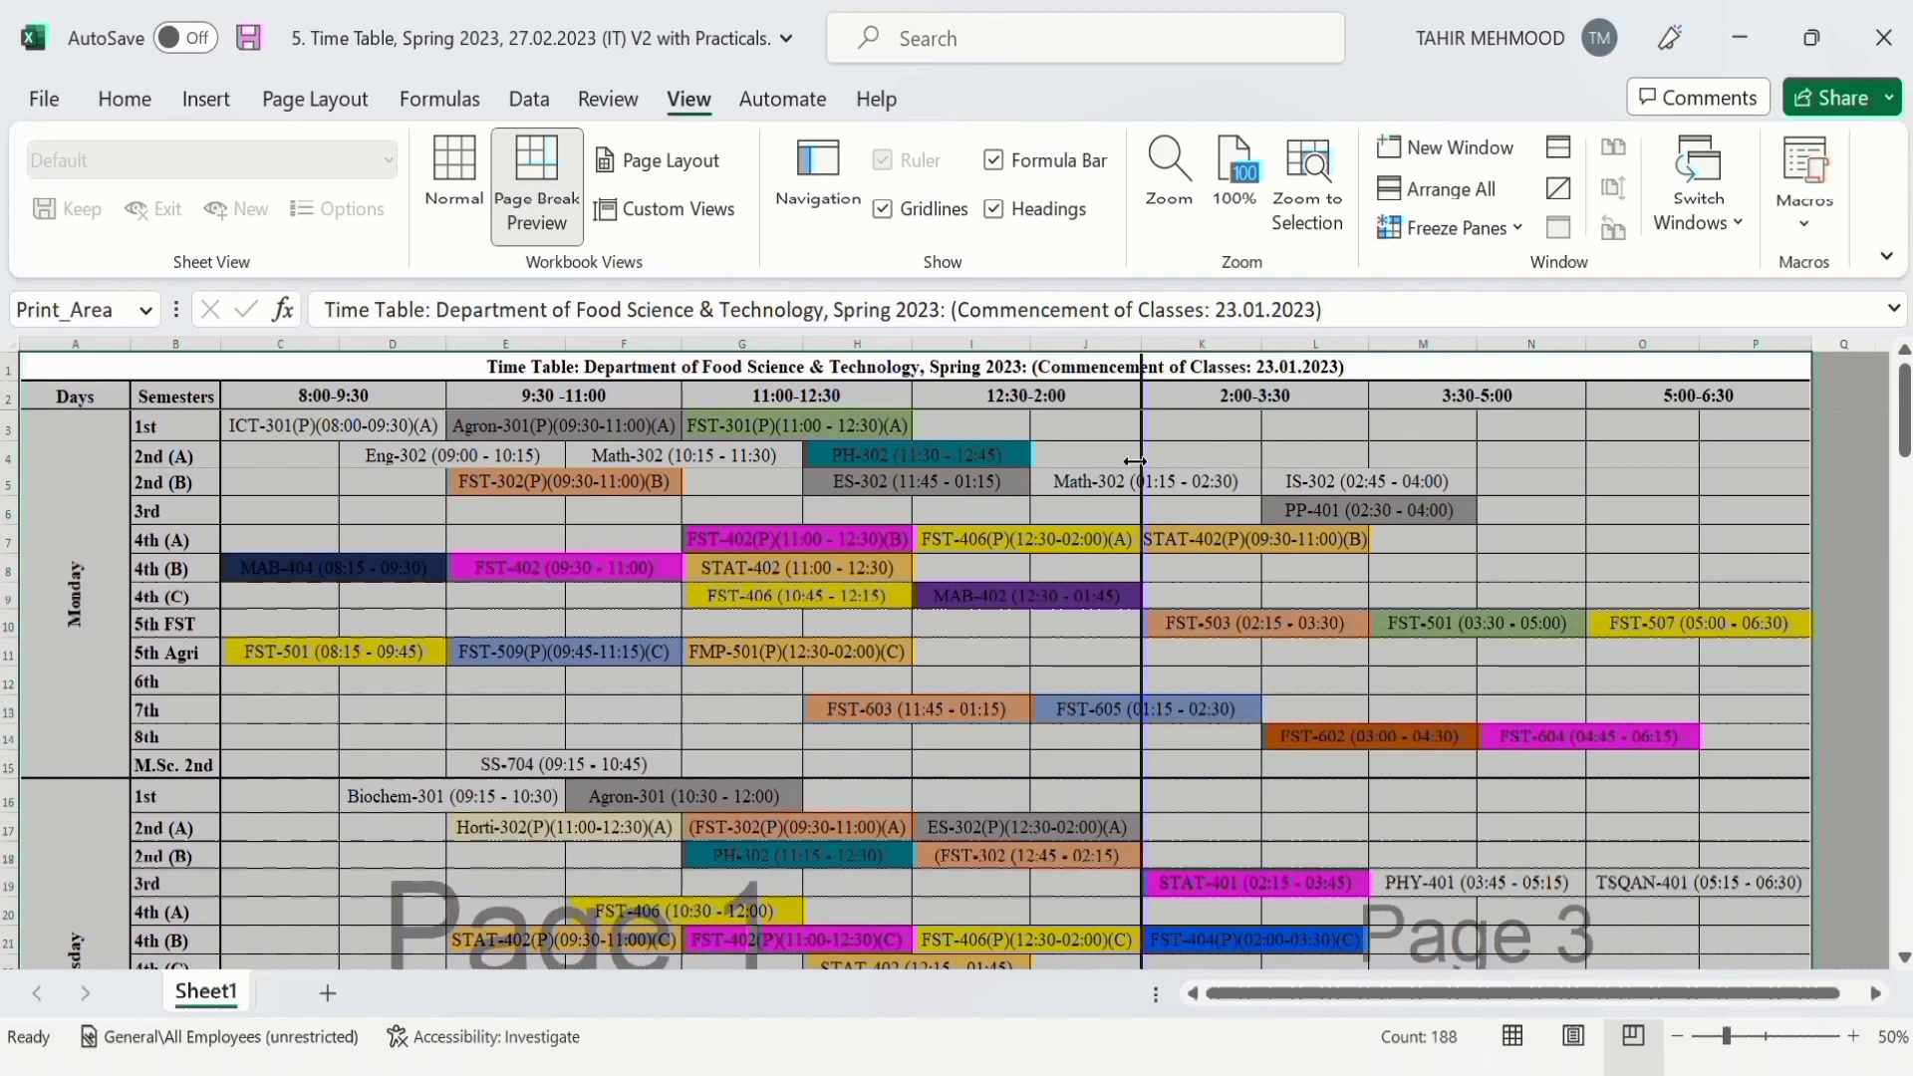
# Step: Review the first three pages of the timetable in the print preview and return to the sheet
pyautogui.click(40, 101)
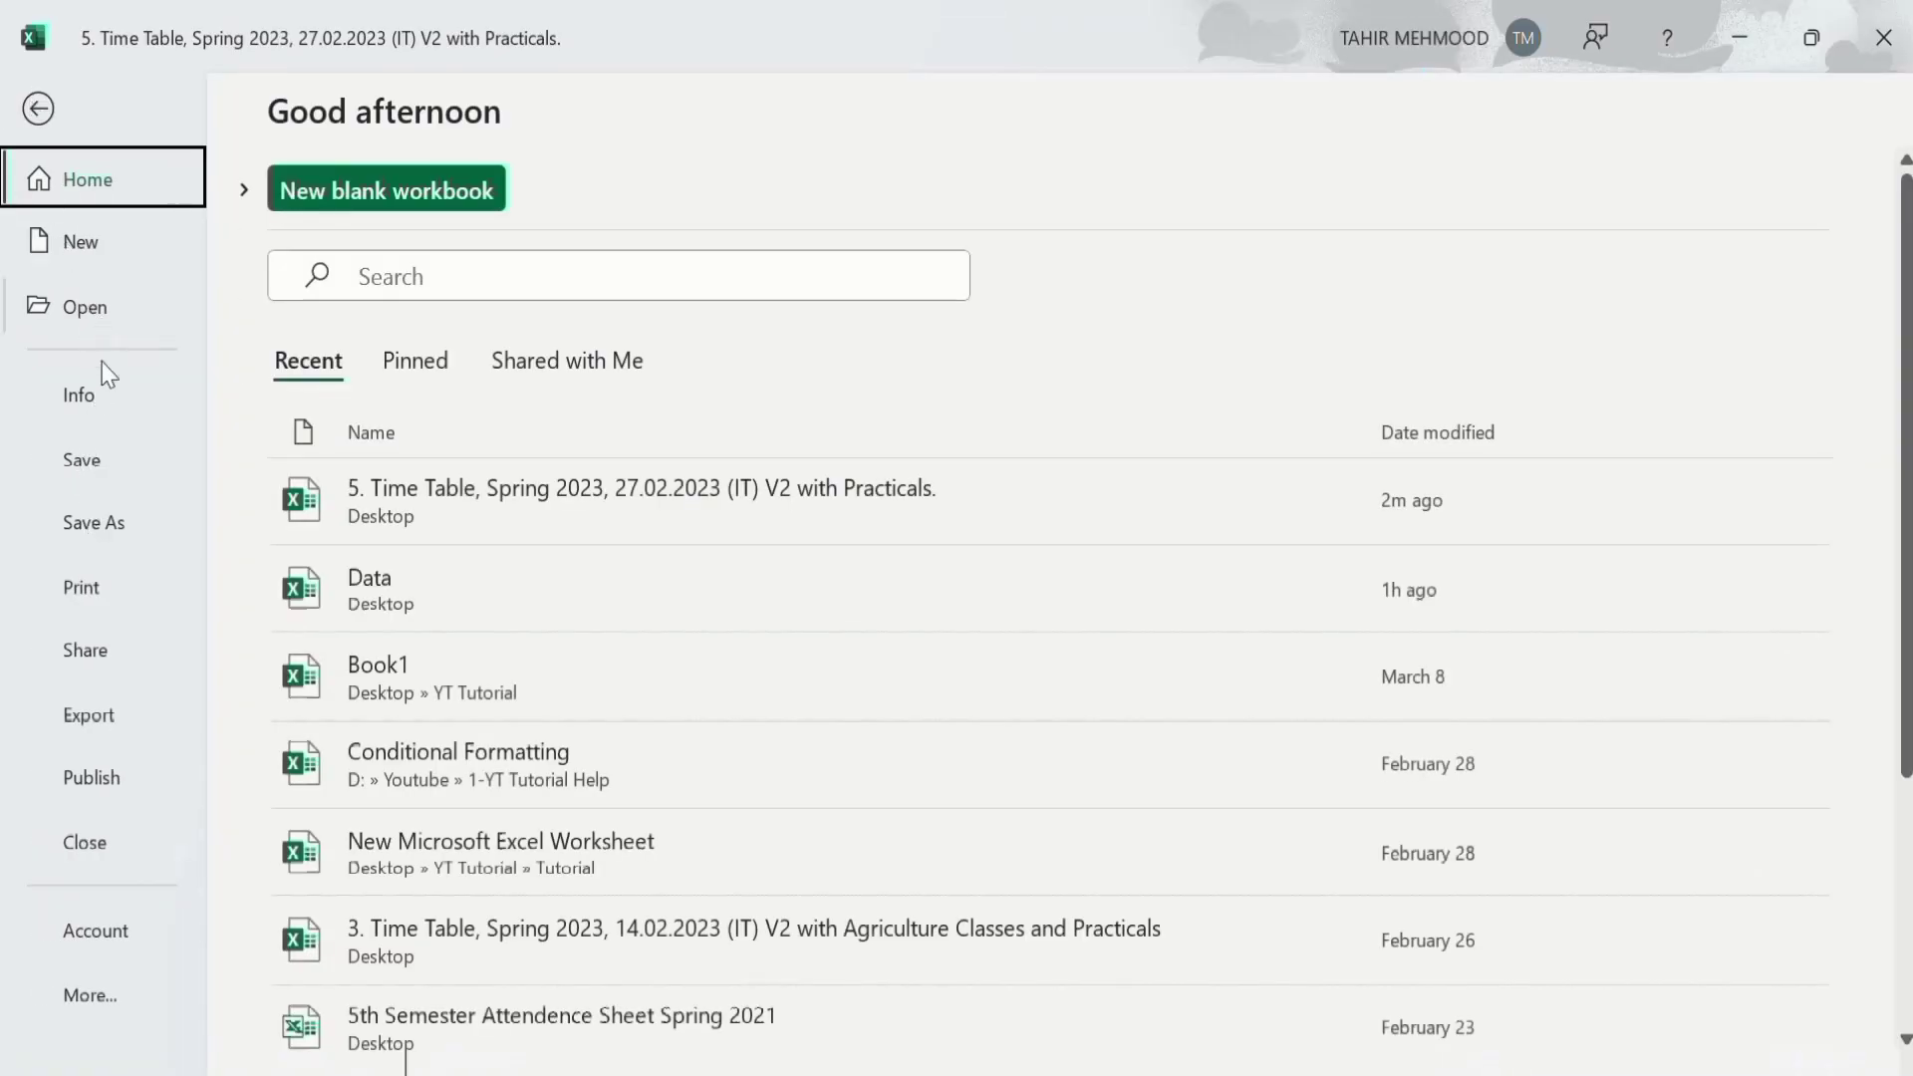
pyautogui.click(87, 590)
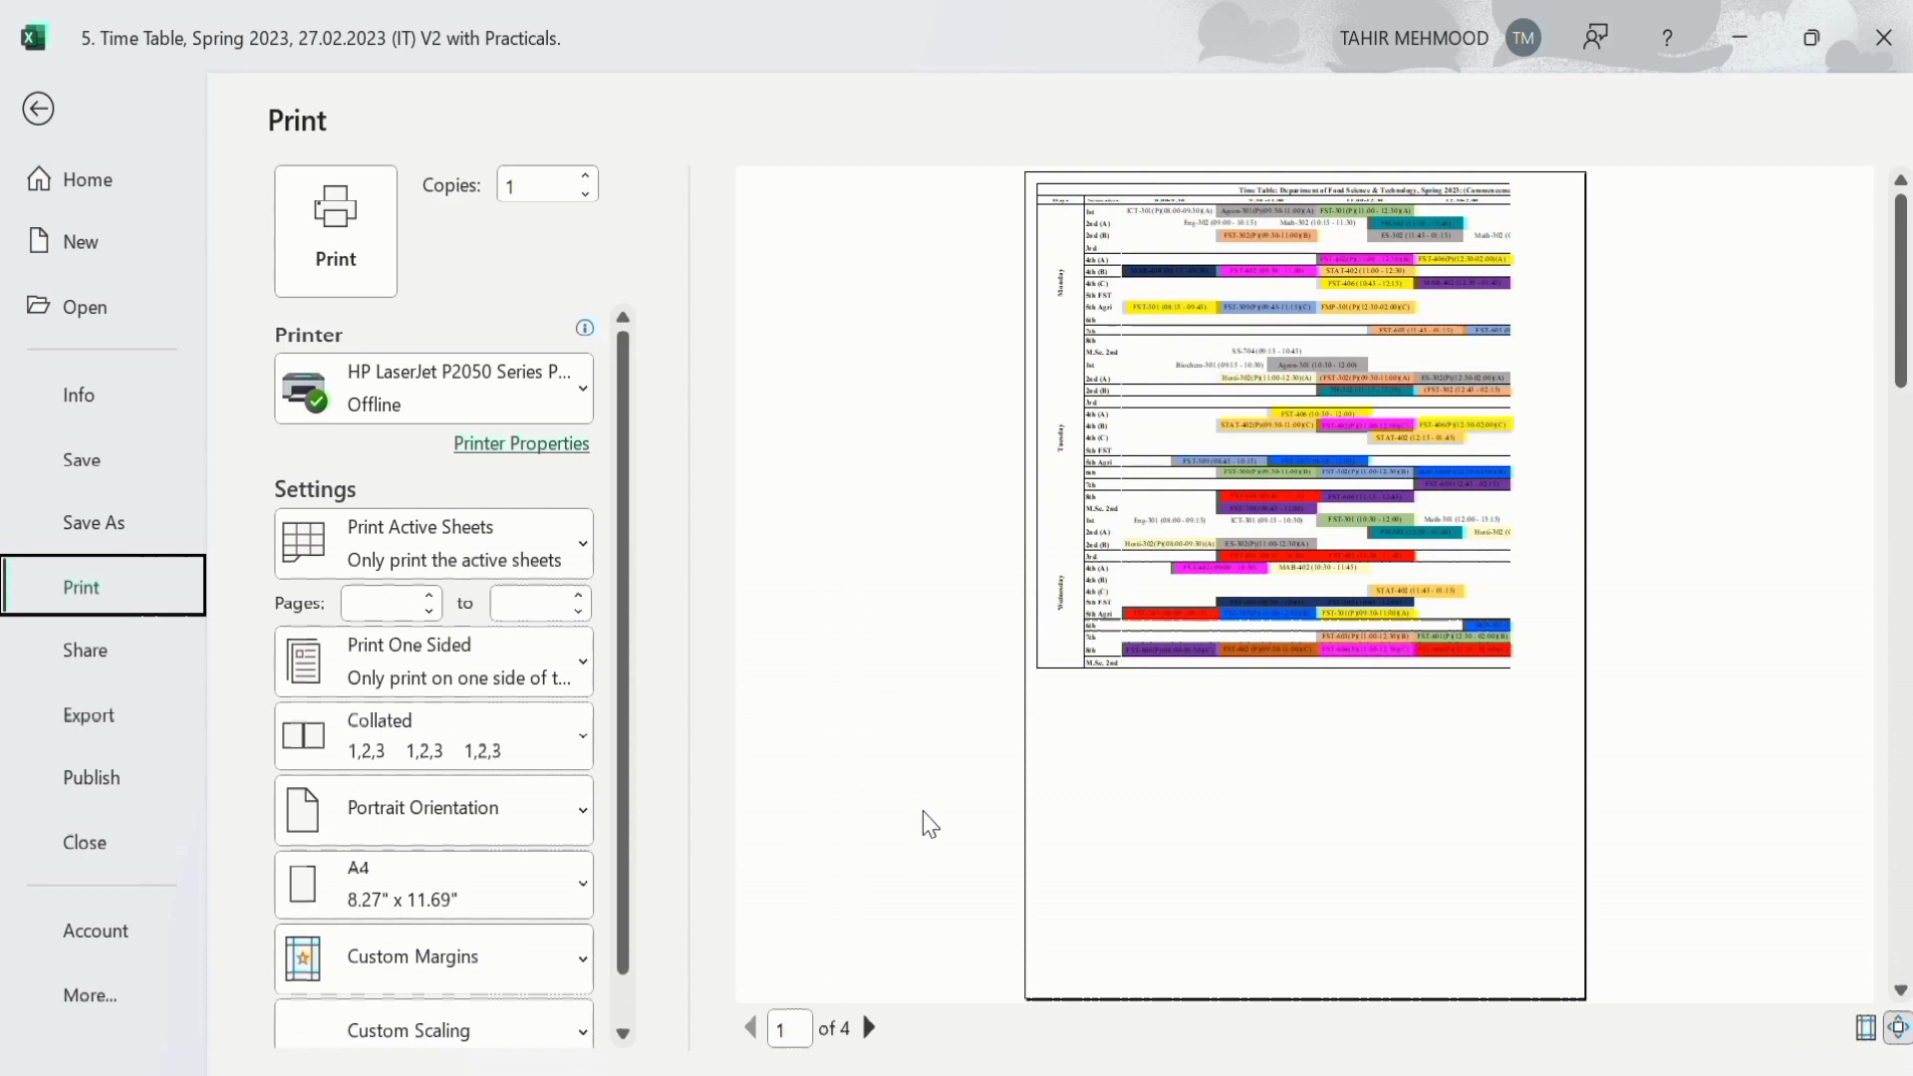
pyautogui.click(869, 1028)
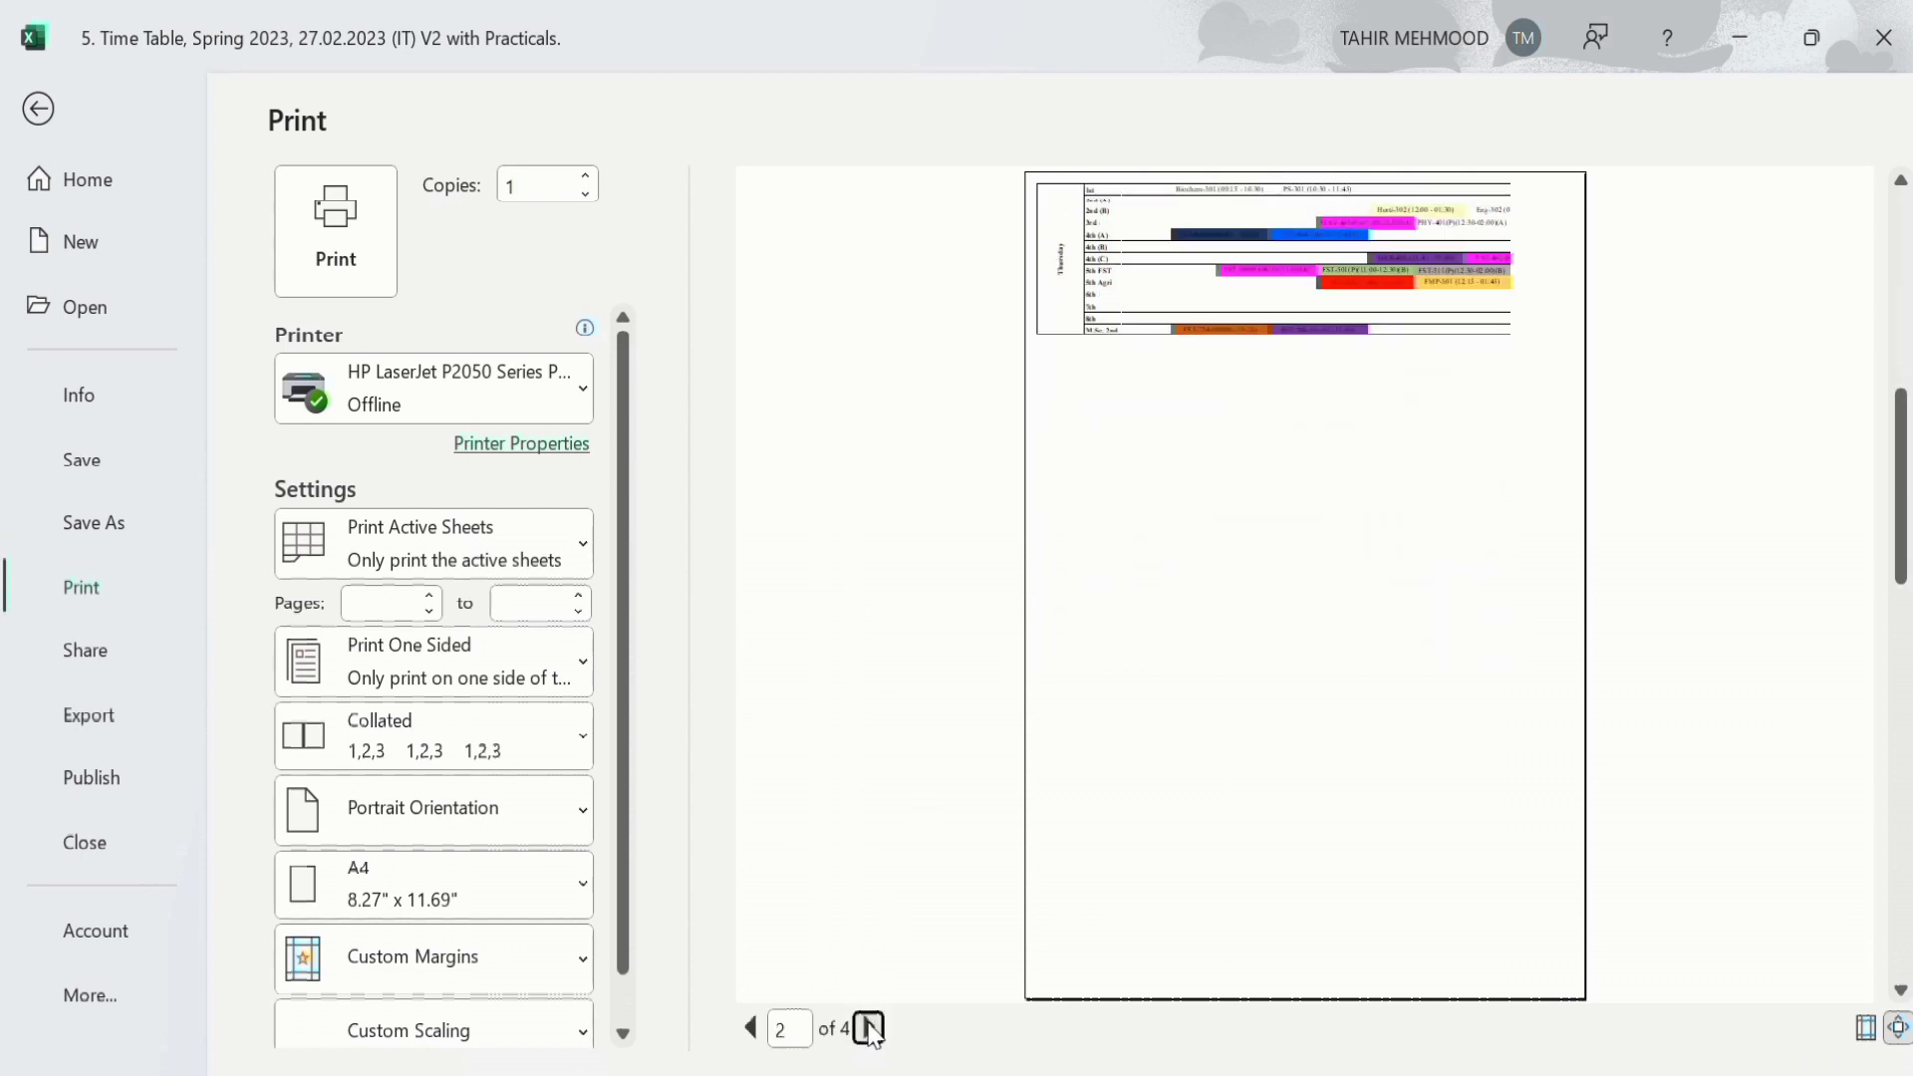
pyautogui.click(869, 1028)
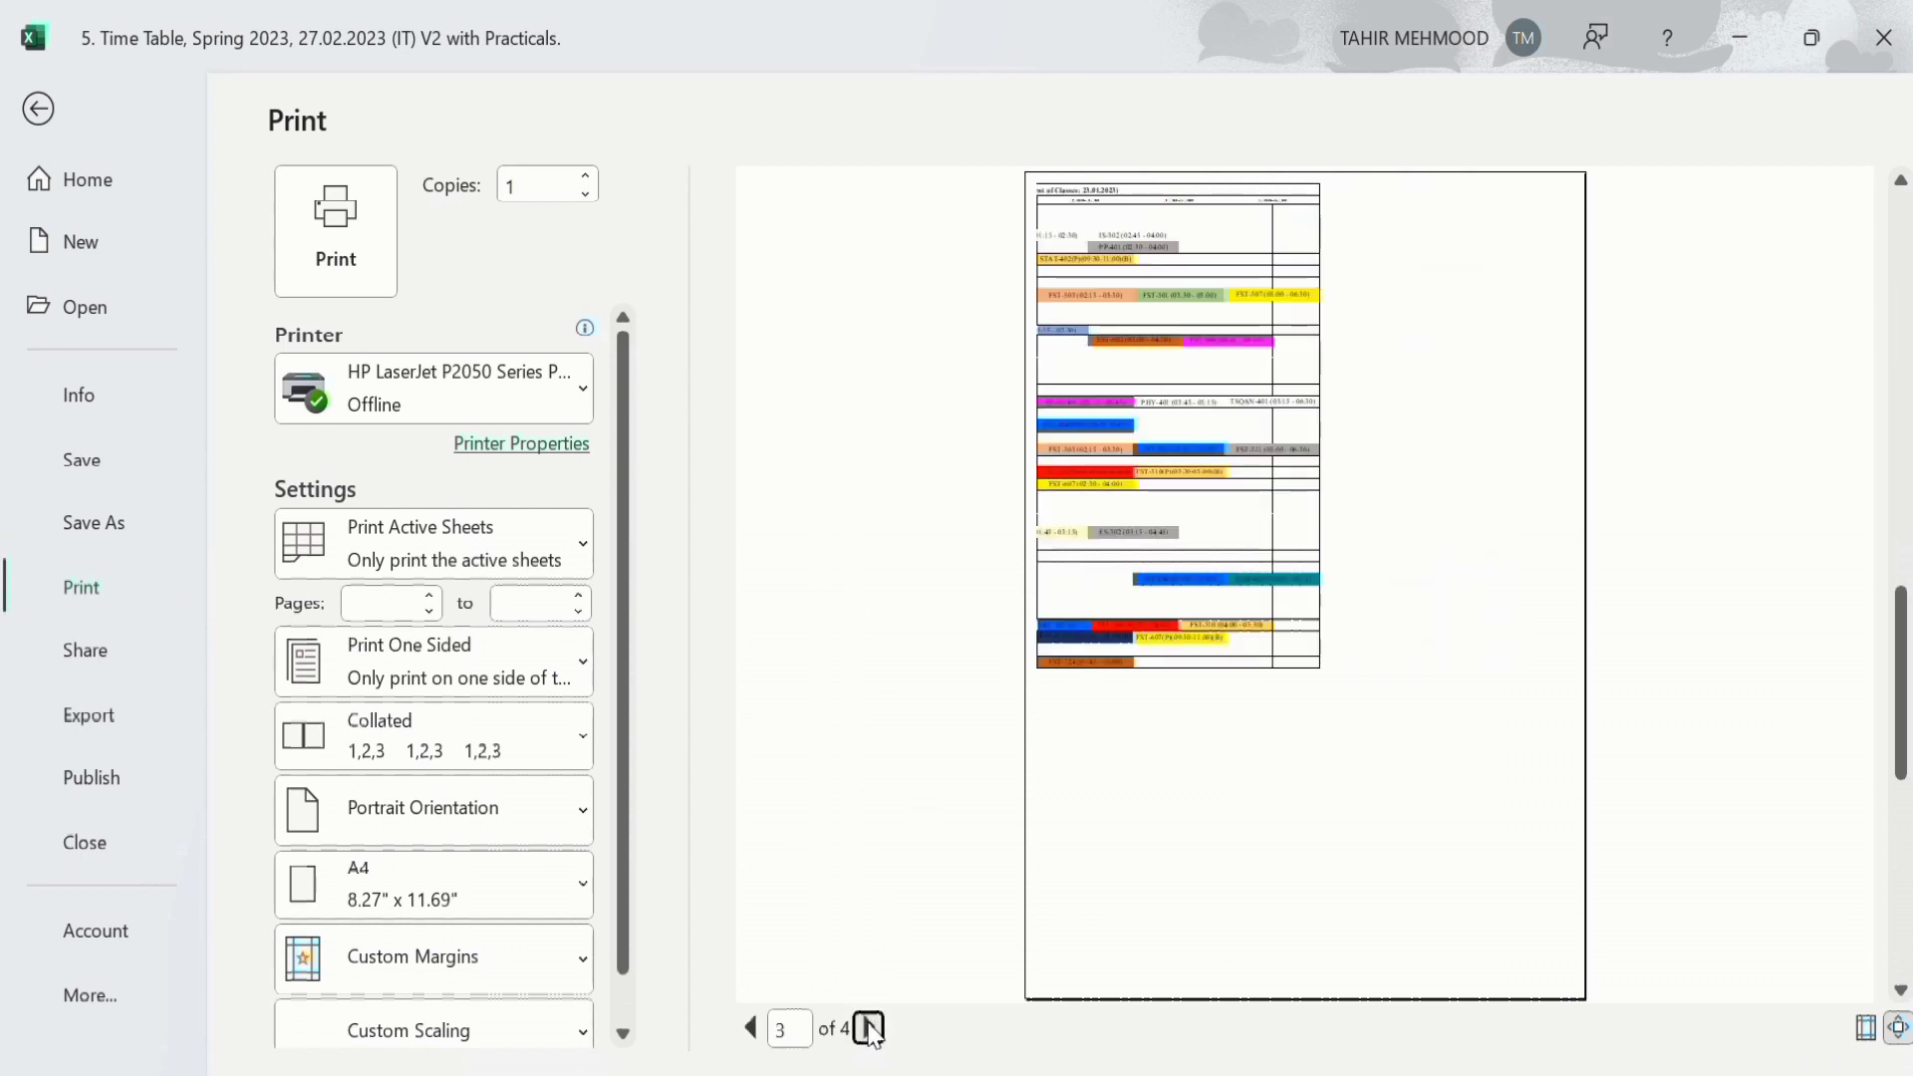
pyautogui.click(750, 1027)
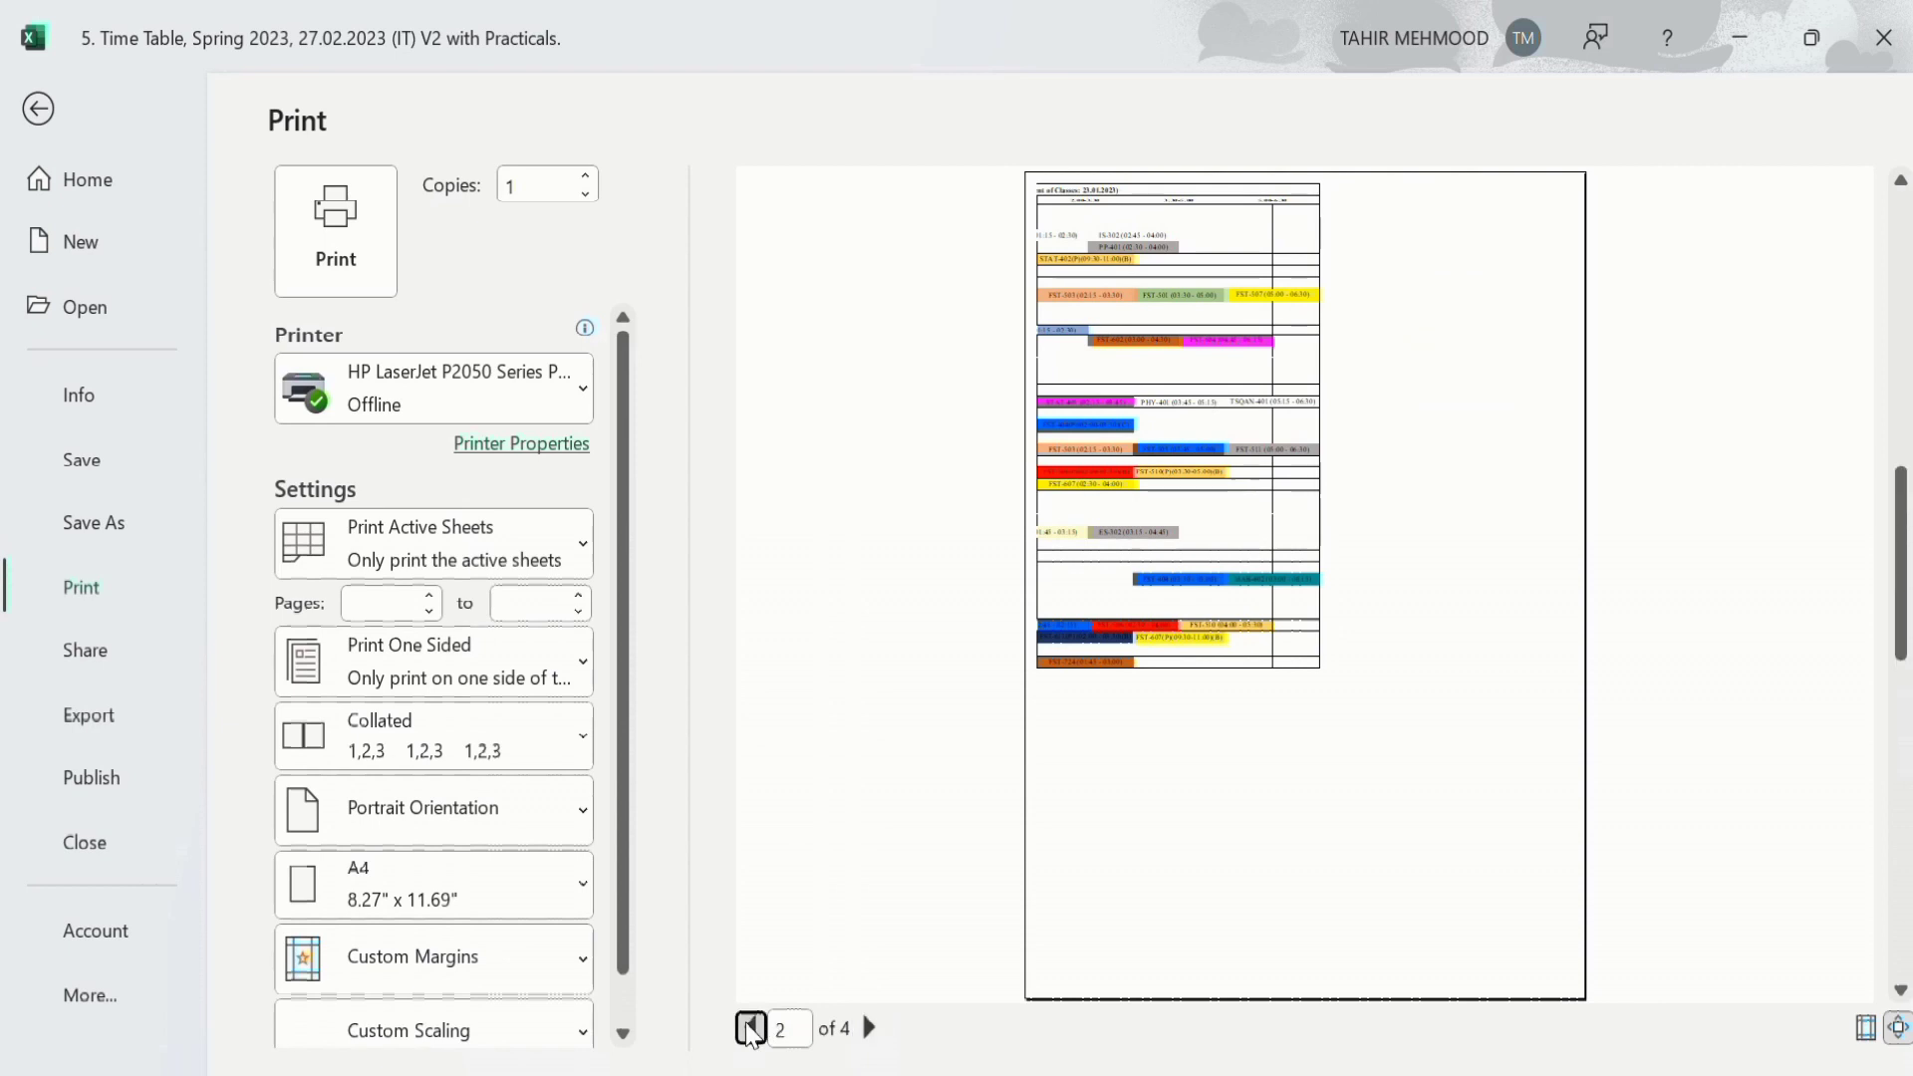
pyautogui.click(750, 1028)
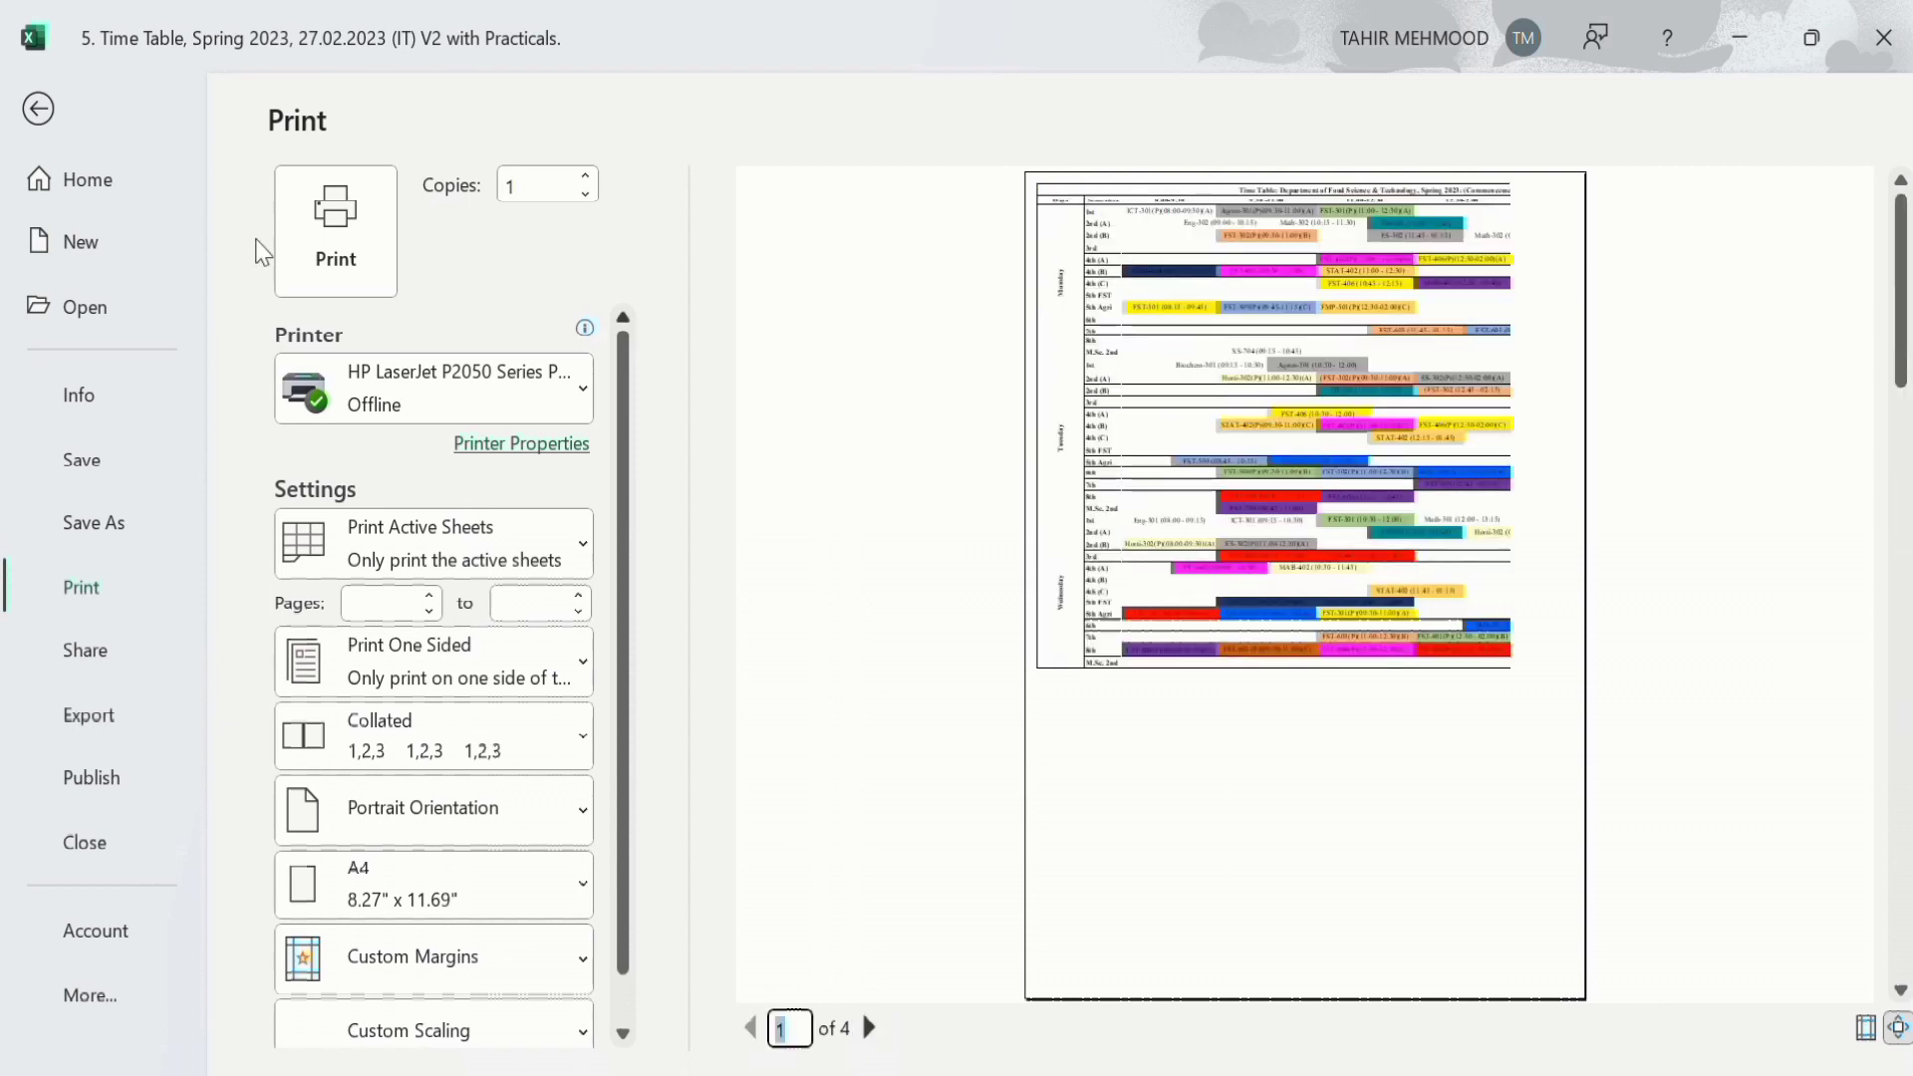
pyautogui.click(40, 109)
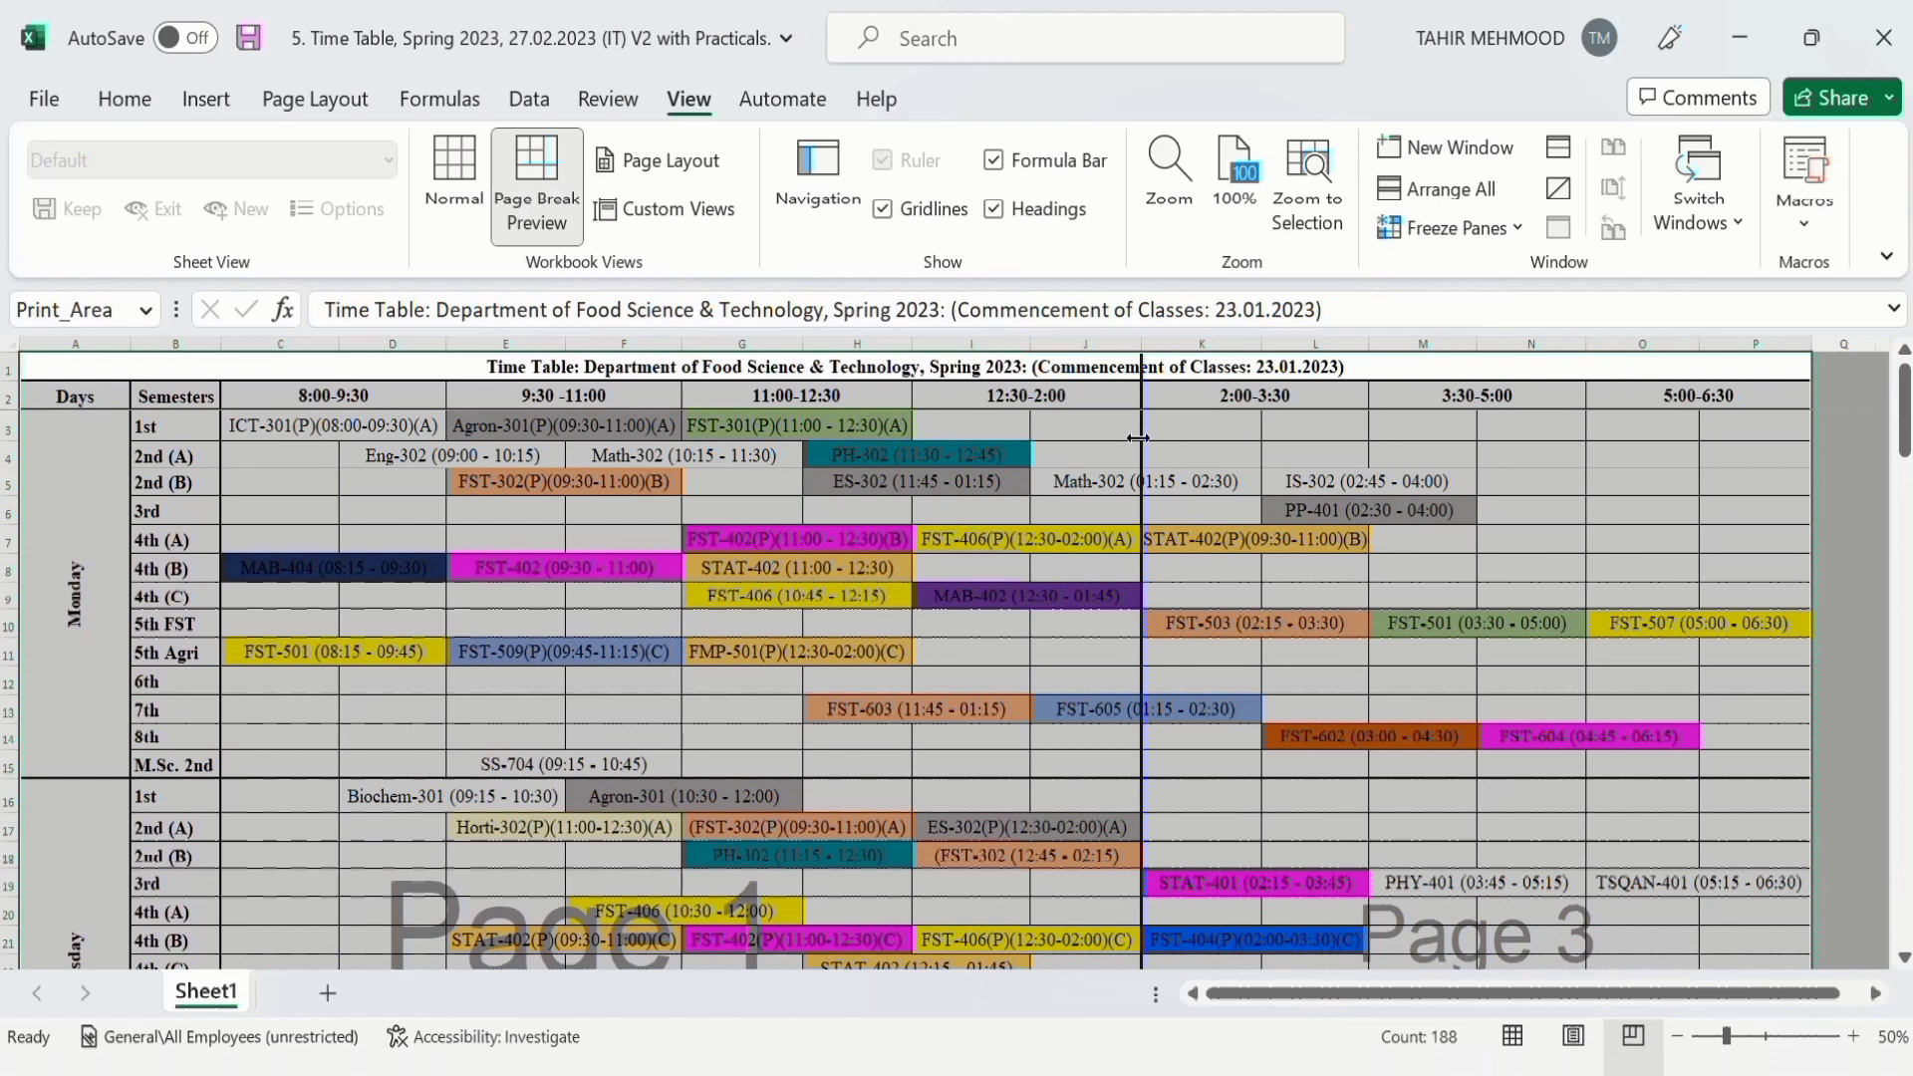
# Step: Move the vertical page break to the boundary between columns H and I and check the first page in the print preview
pyautogui.moveTo(1142, 437); pyautogui.dragTo(924, 423)
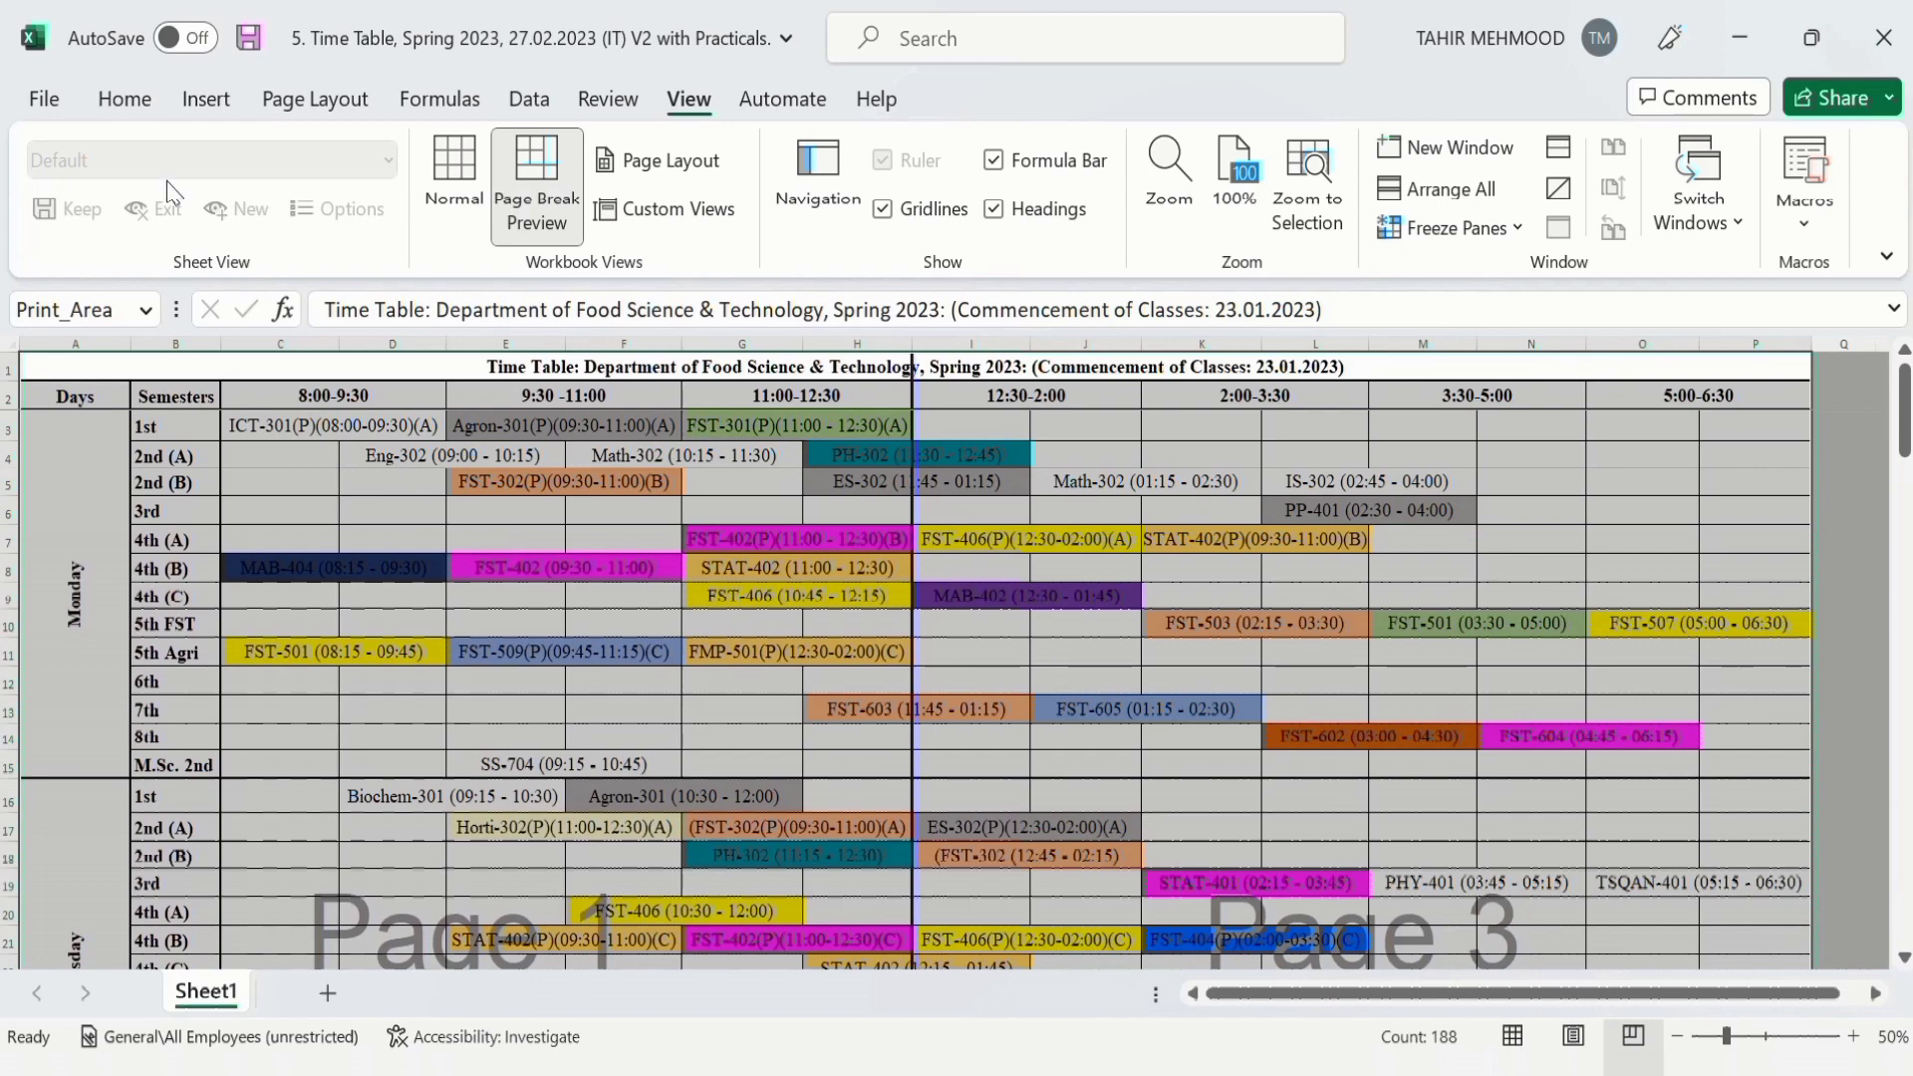
pyautogui.click(45, 100)
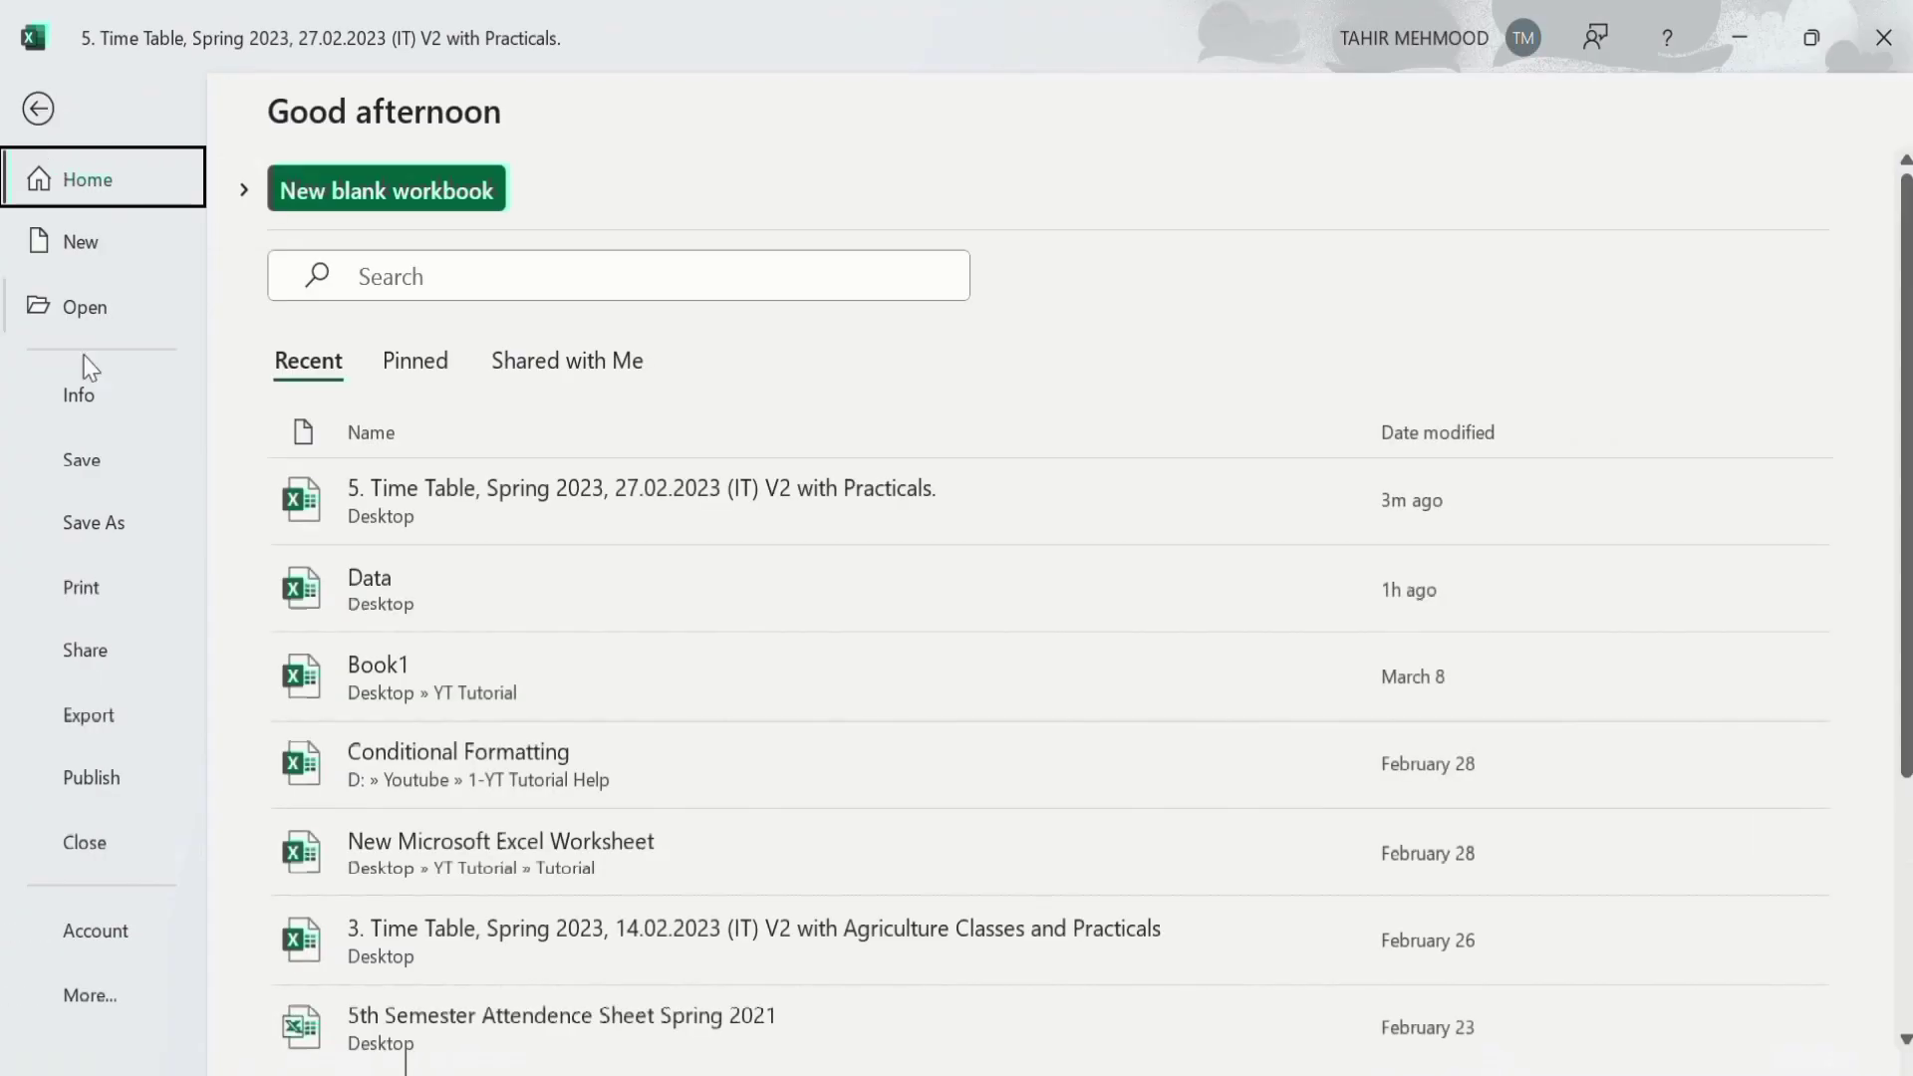
pyautogui.click(92, 592)
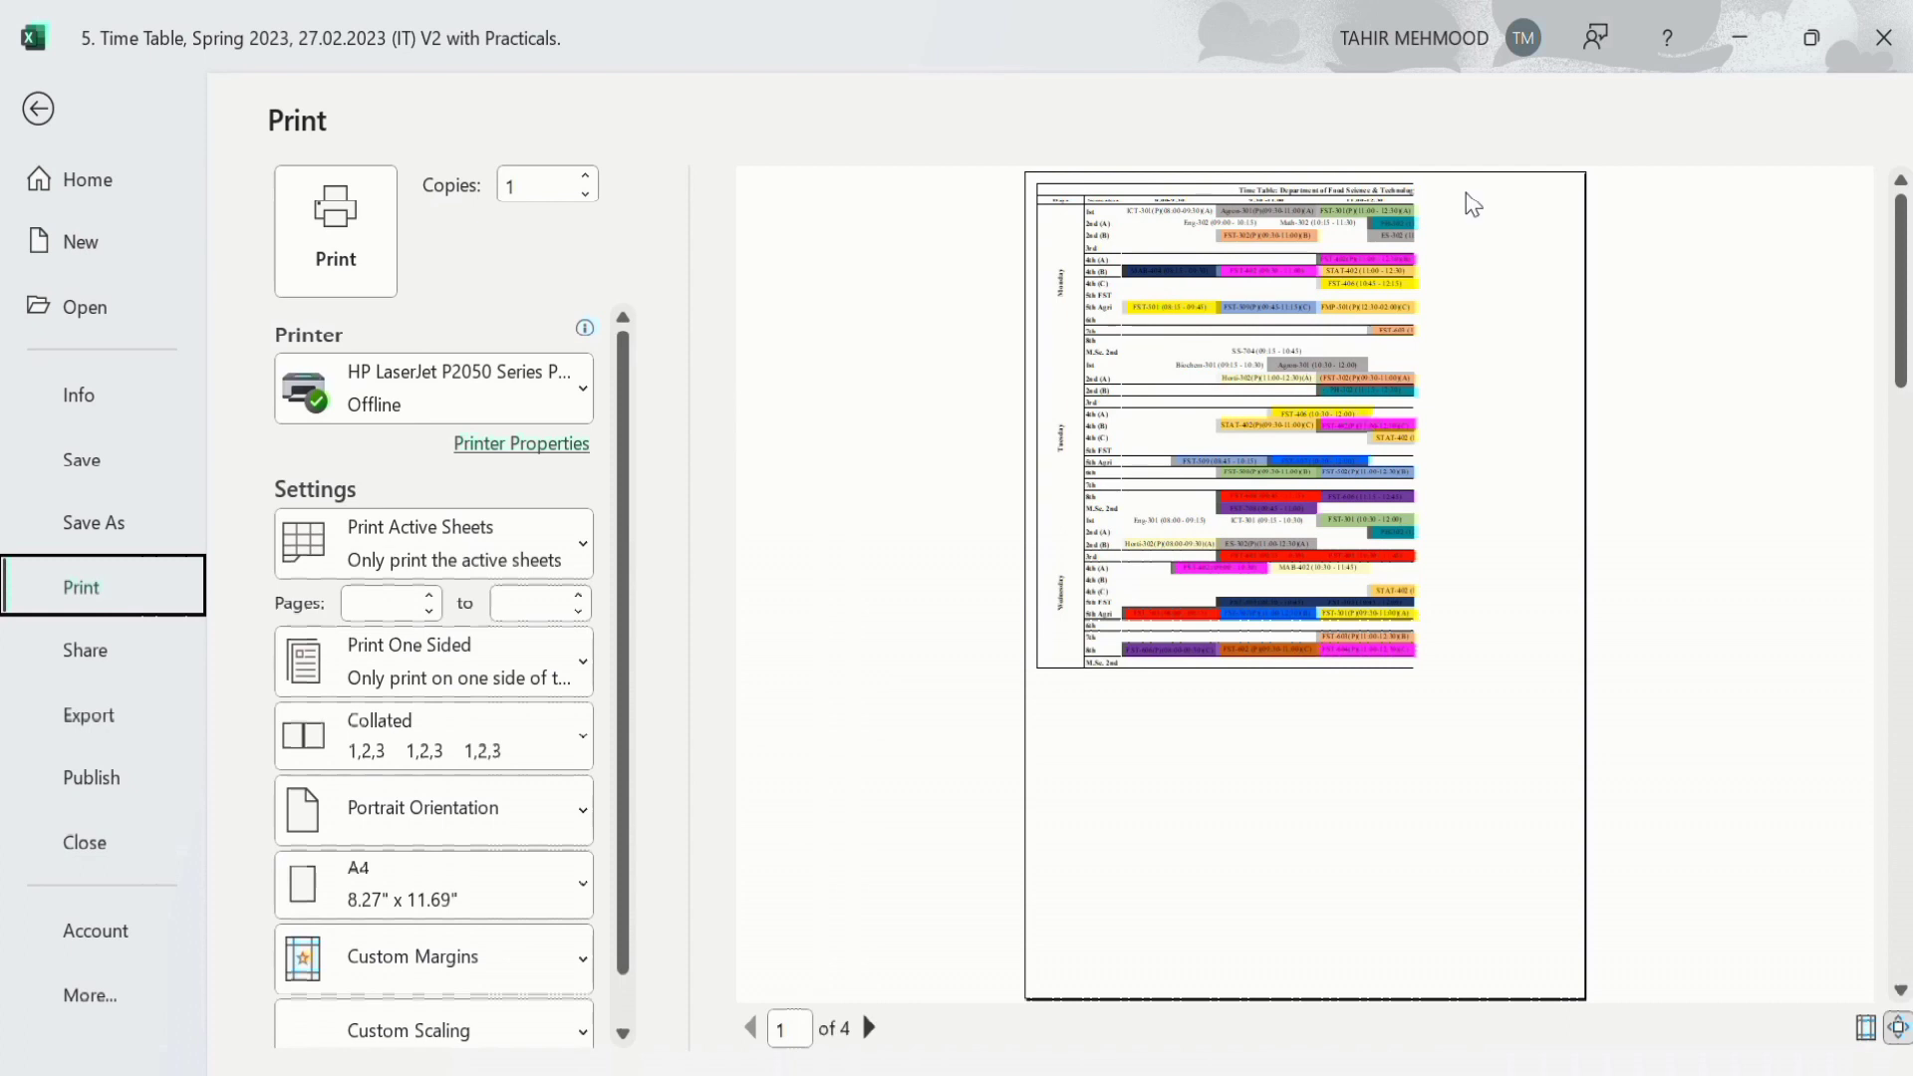
pyautogui.press('Escape')
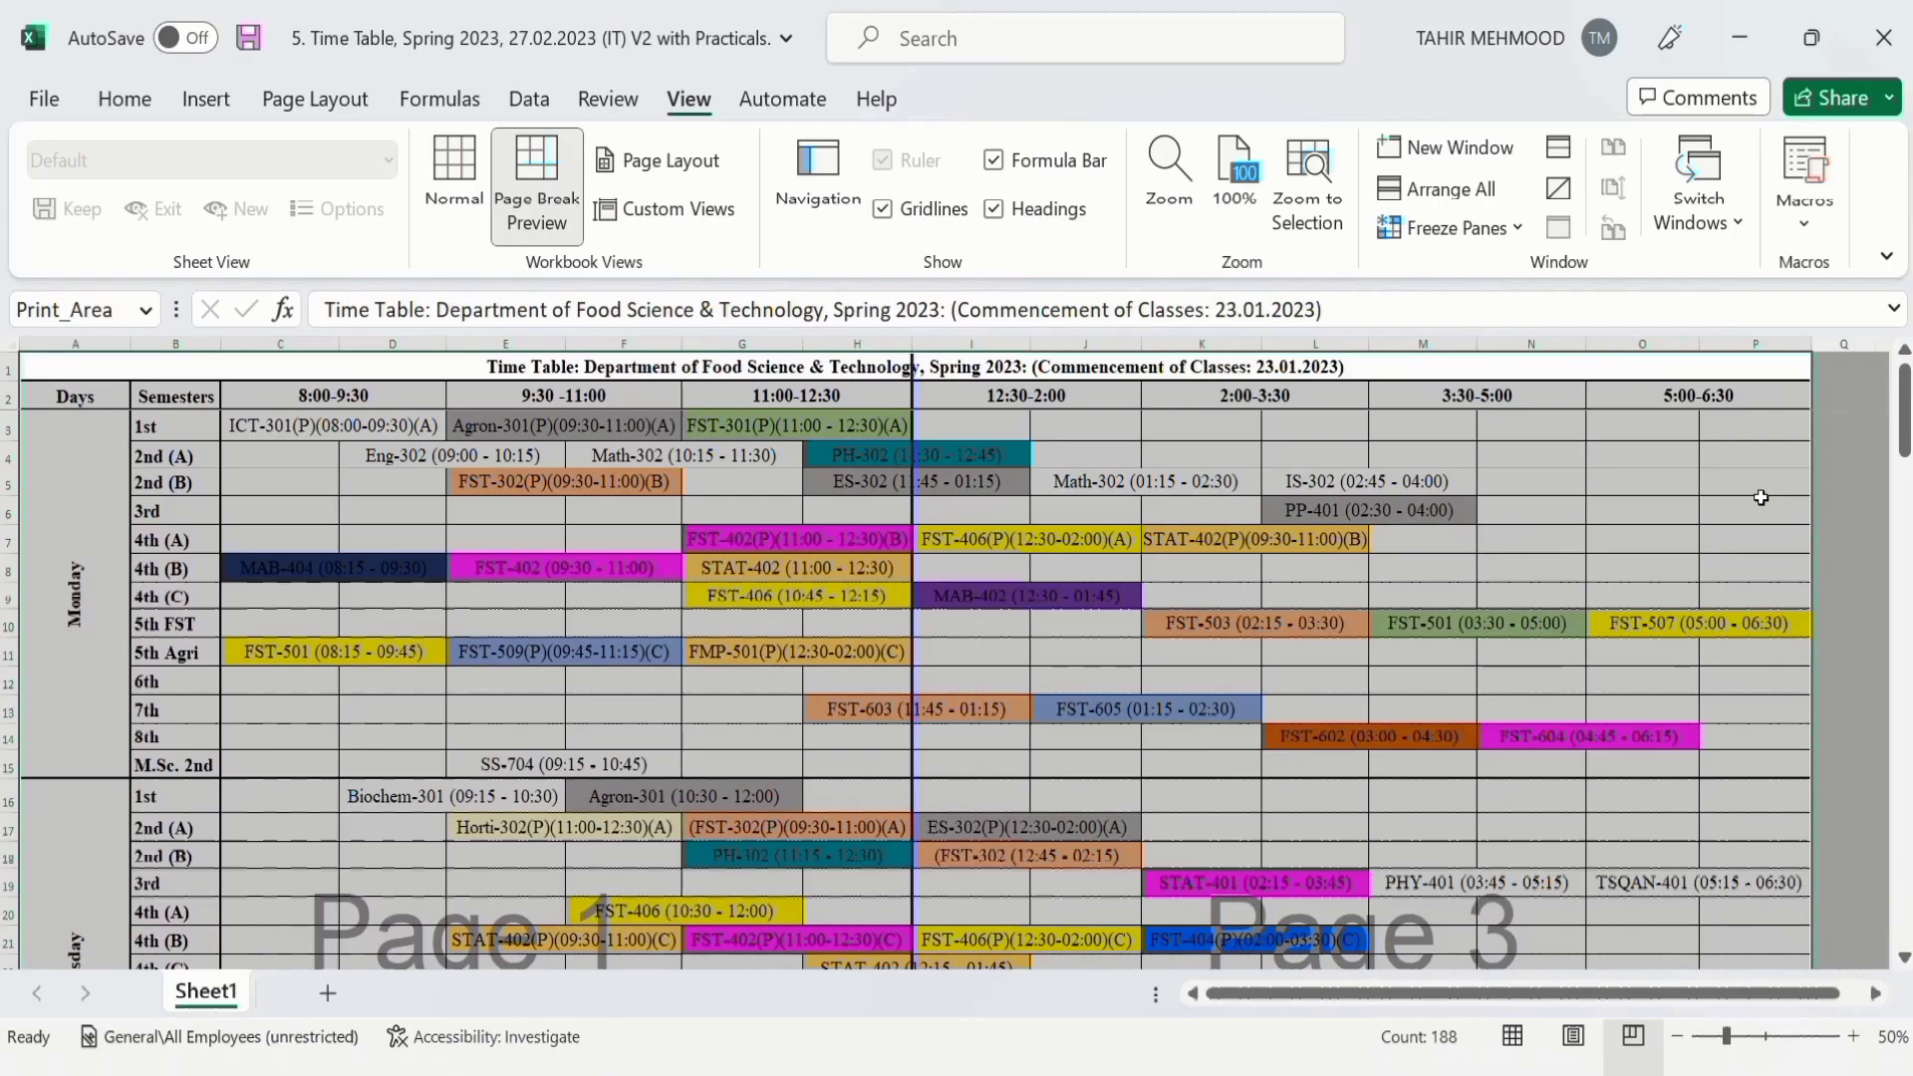
# Step: Return to Normal view and add the Friday block, rows 55 to 67, to the existing print area
pyautogui.moveTo(1907, 406)
pyautogui.mouseDown()
pyautogui.moveTo(1906, 596)
pyautogui.moveTo(1906, 411)
pyautogui.mouseUp()
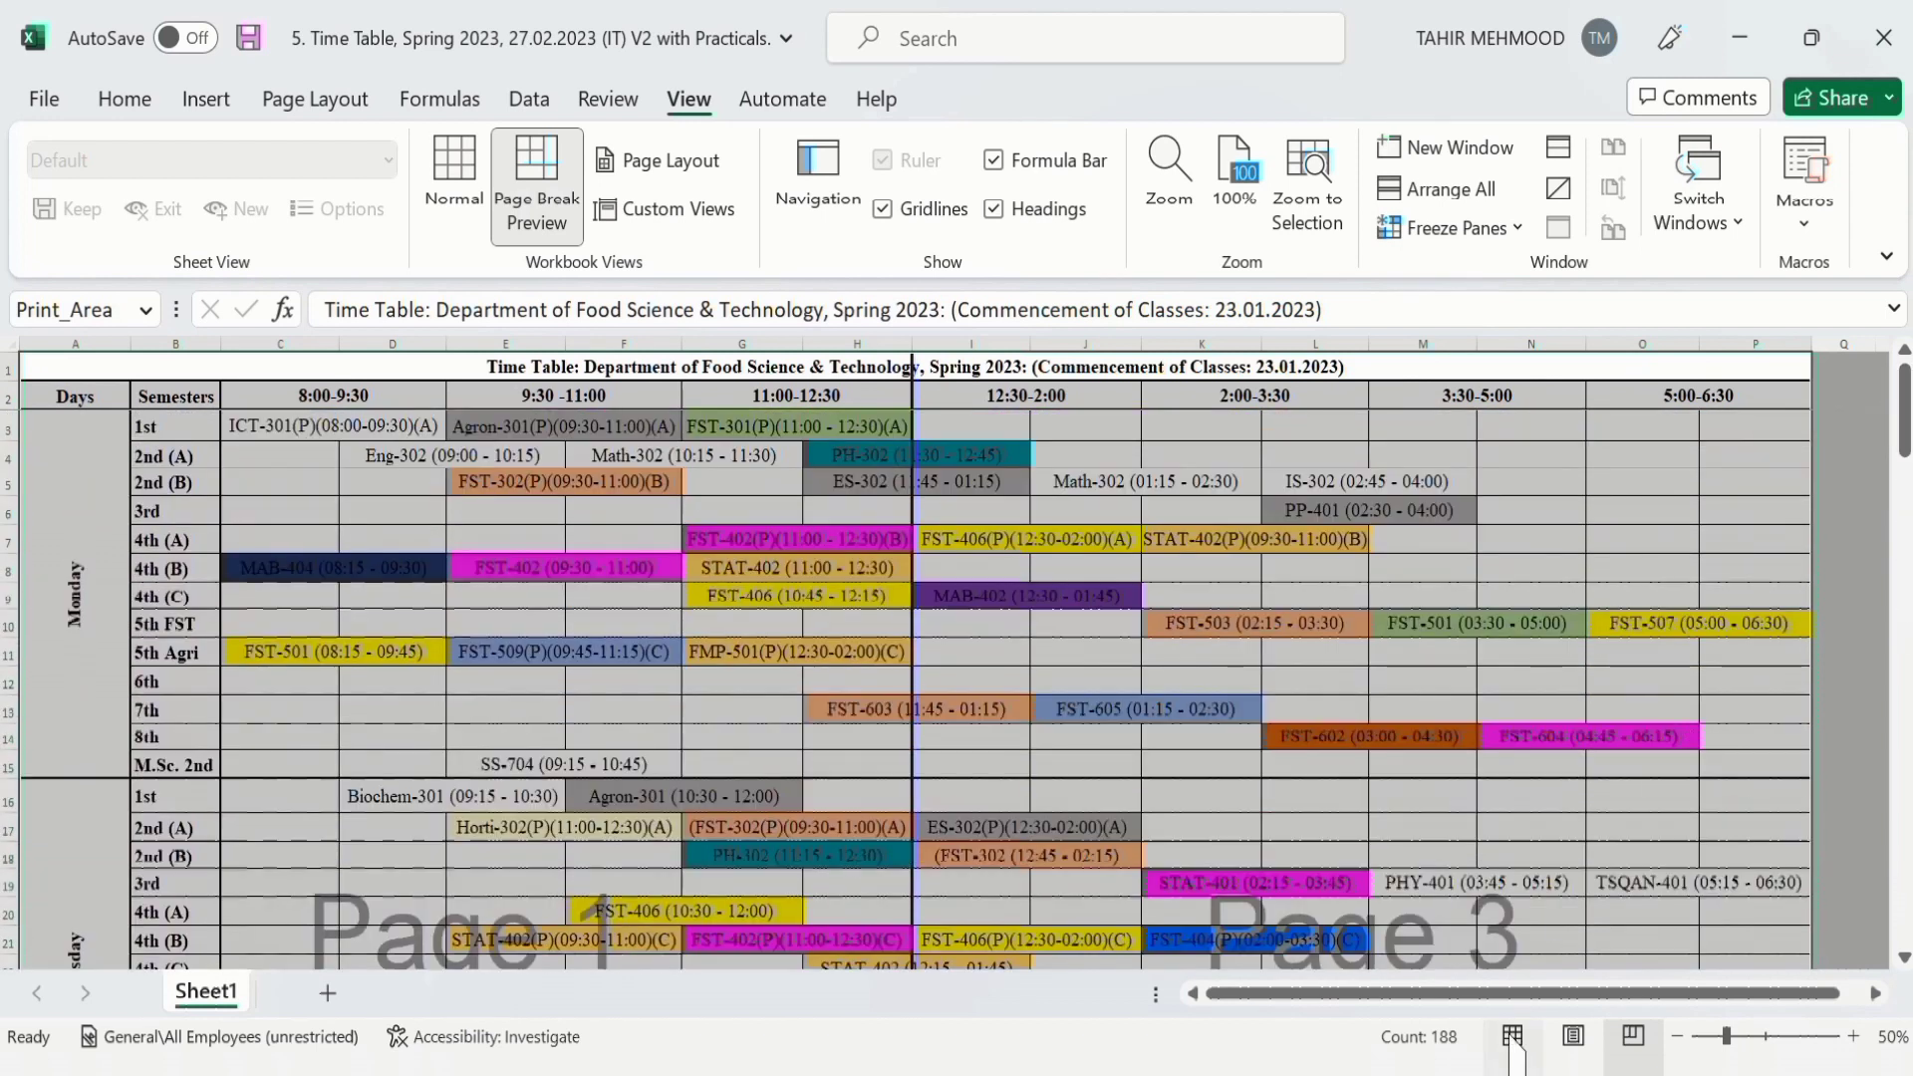
pyautogui.click(1512, 1038)
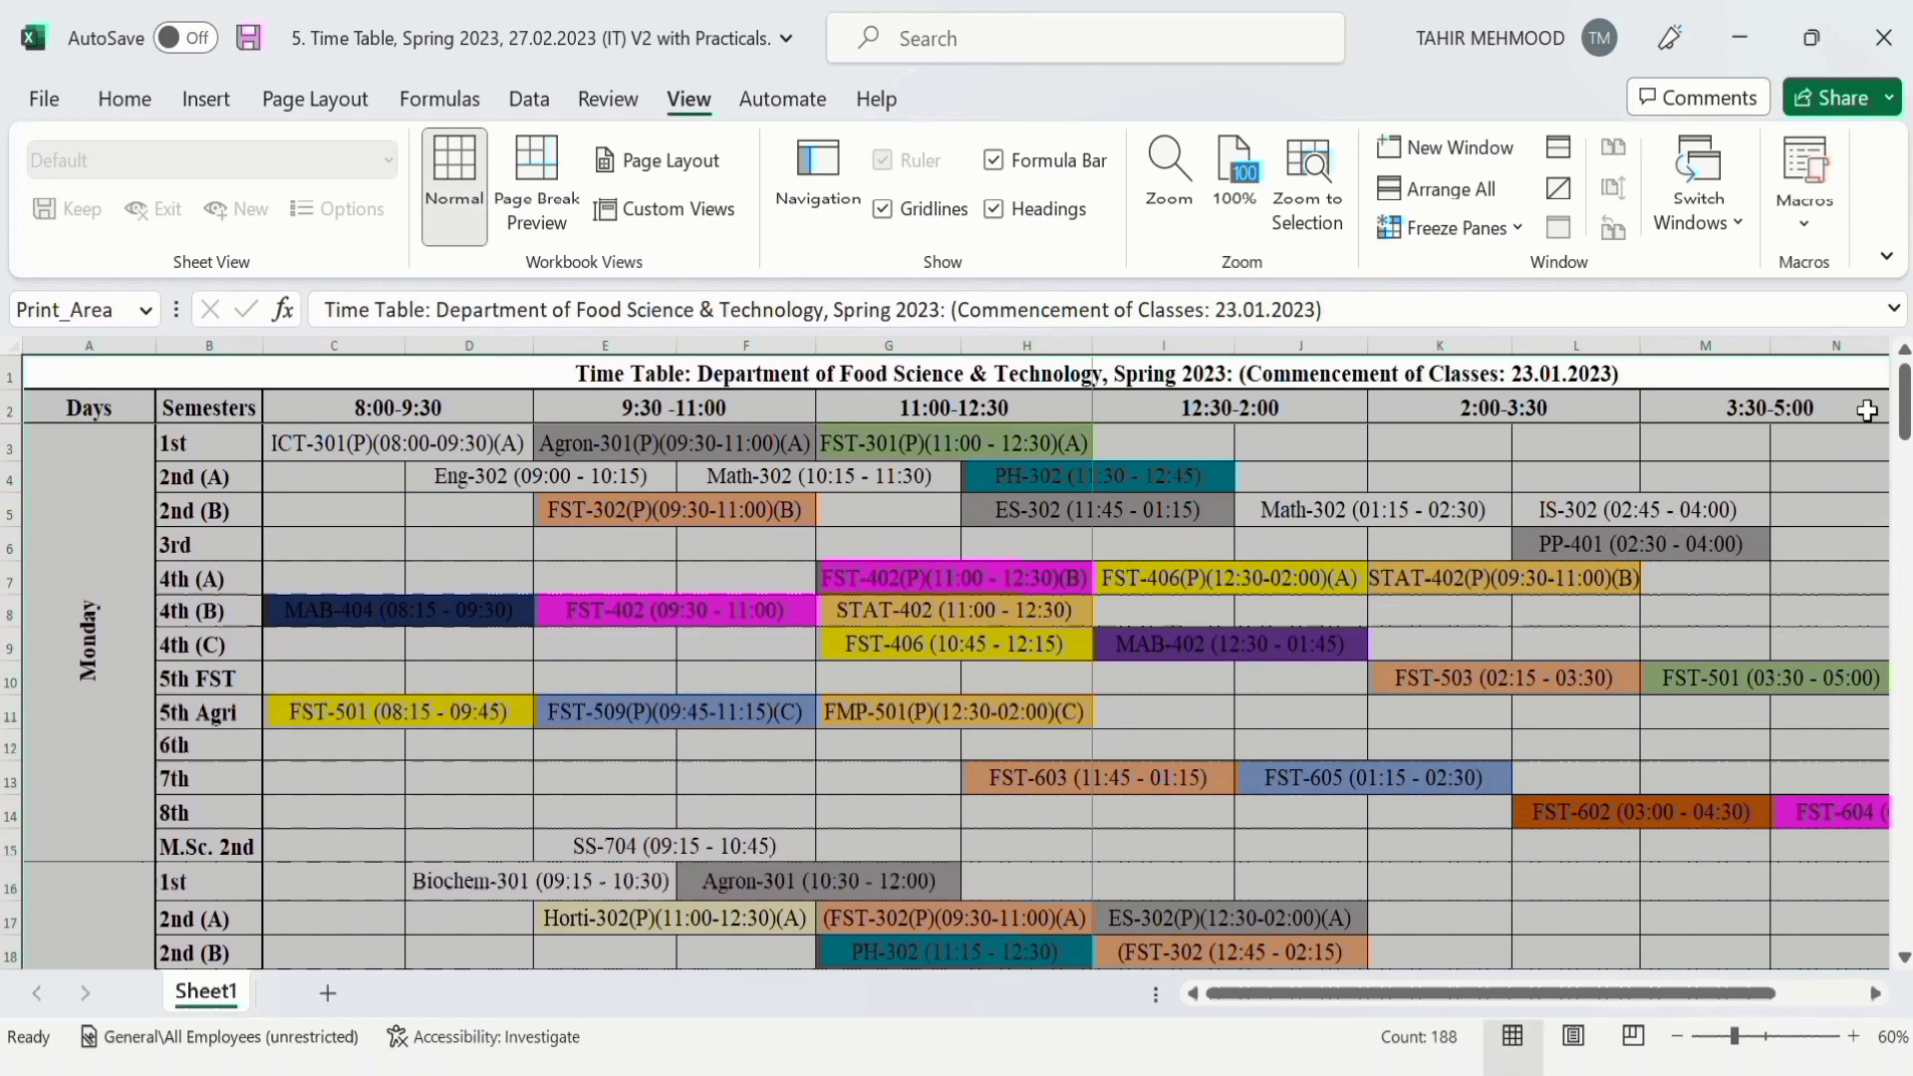
pyautogui.moveTo(1903, 413); pyautogui.dragTo(1903, 630)
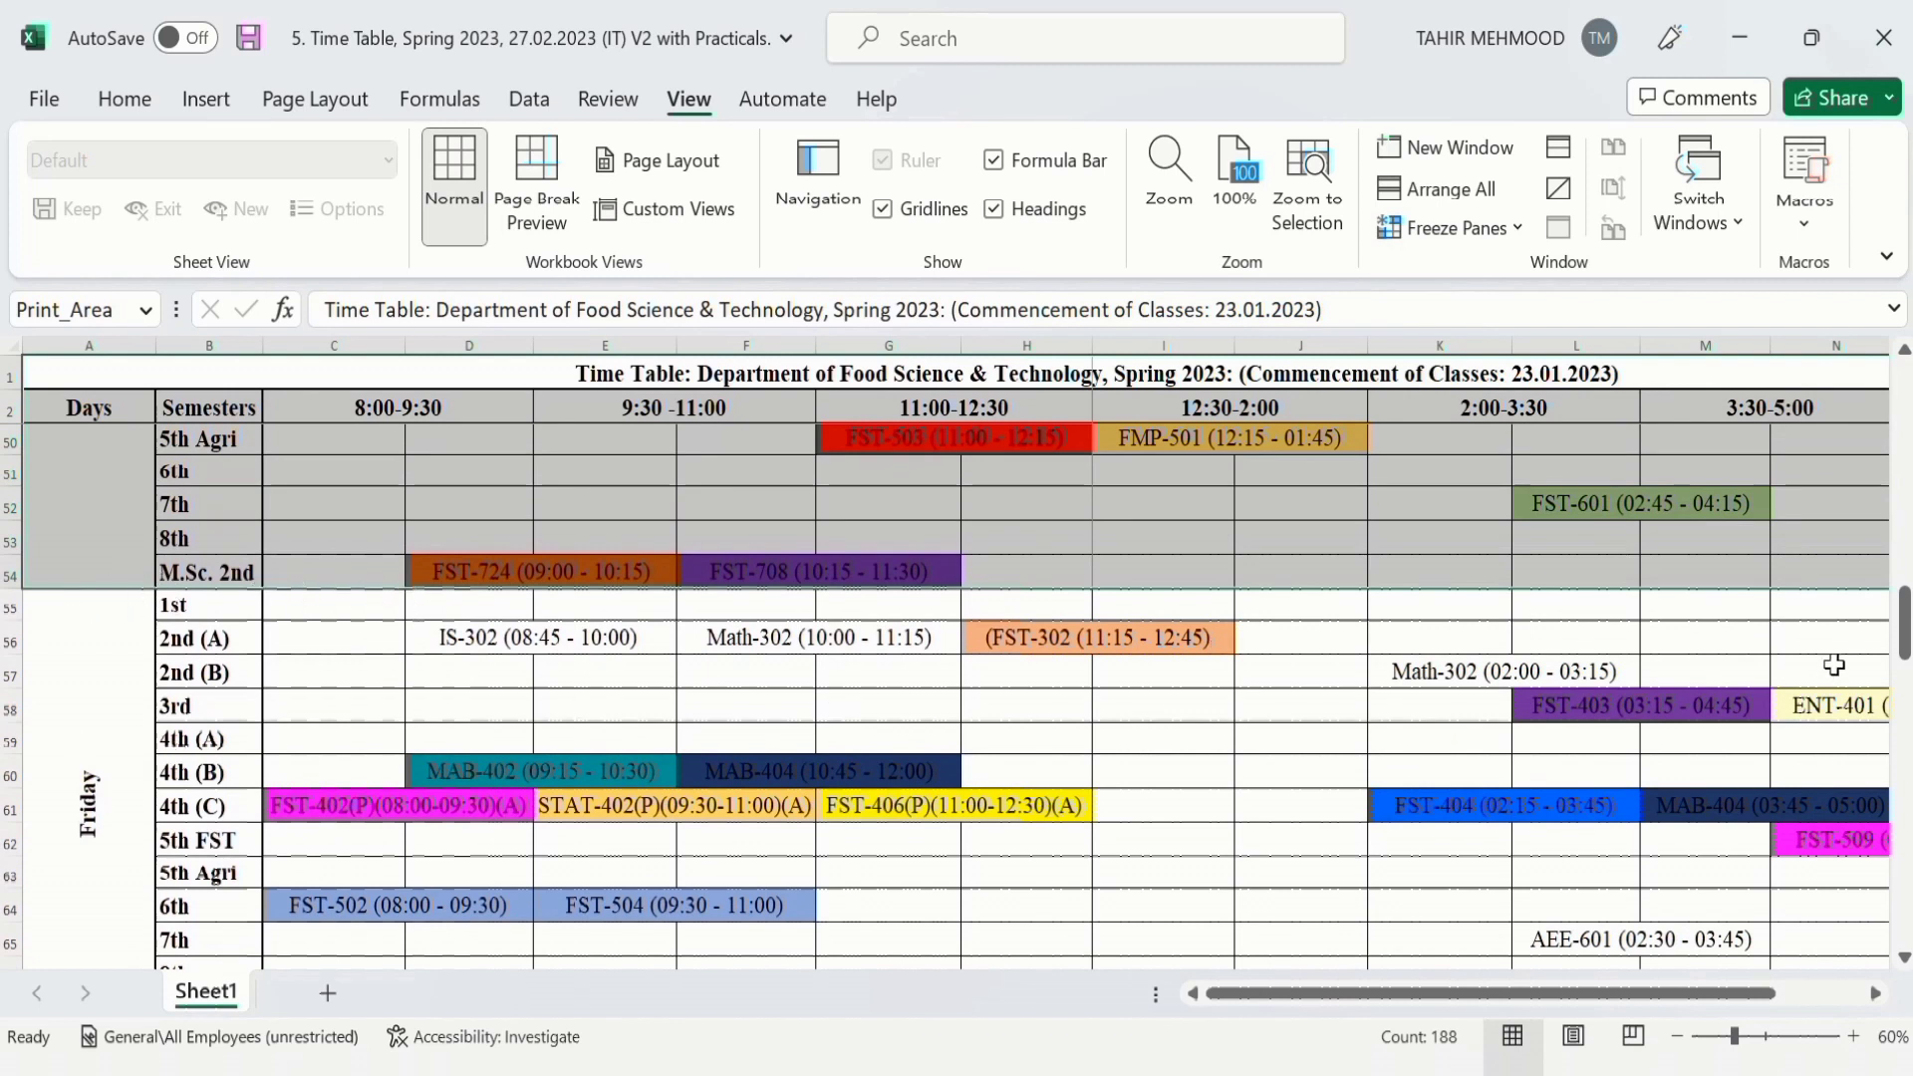
pyautogui.moveTo(1906, 622); pyautogui.dragTo(1905, 630)
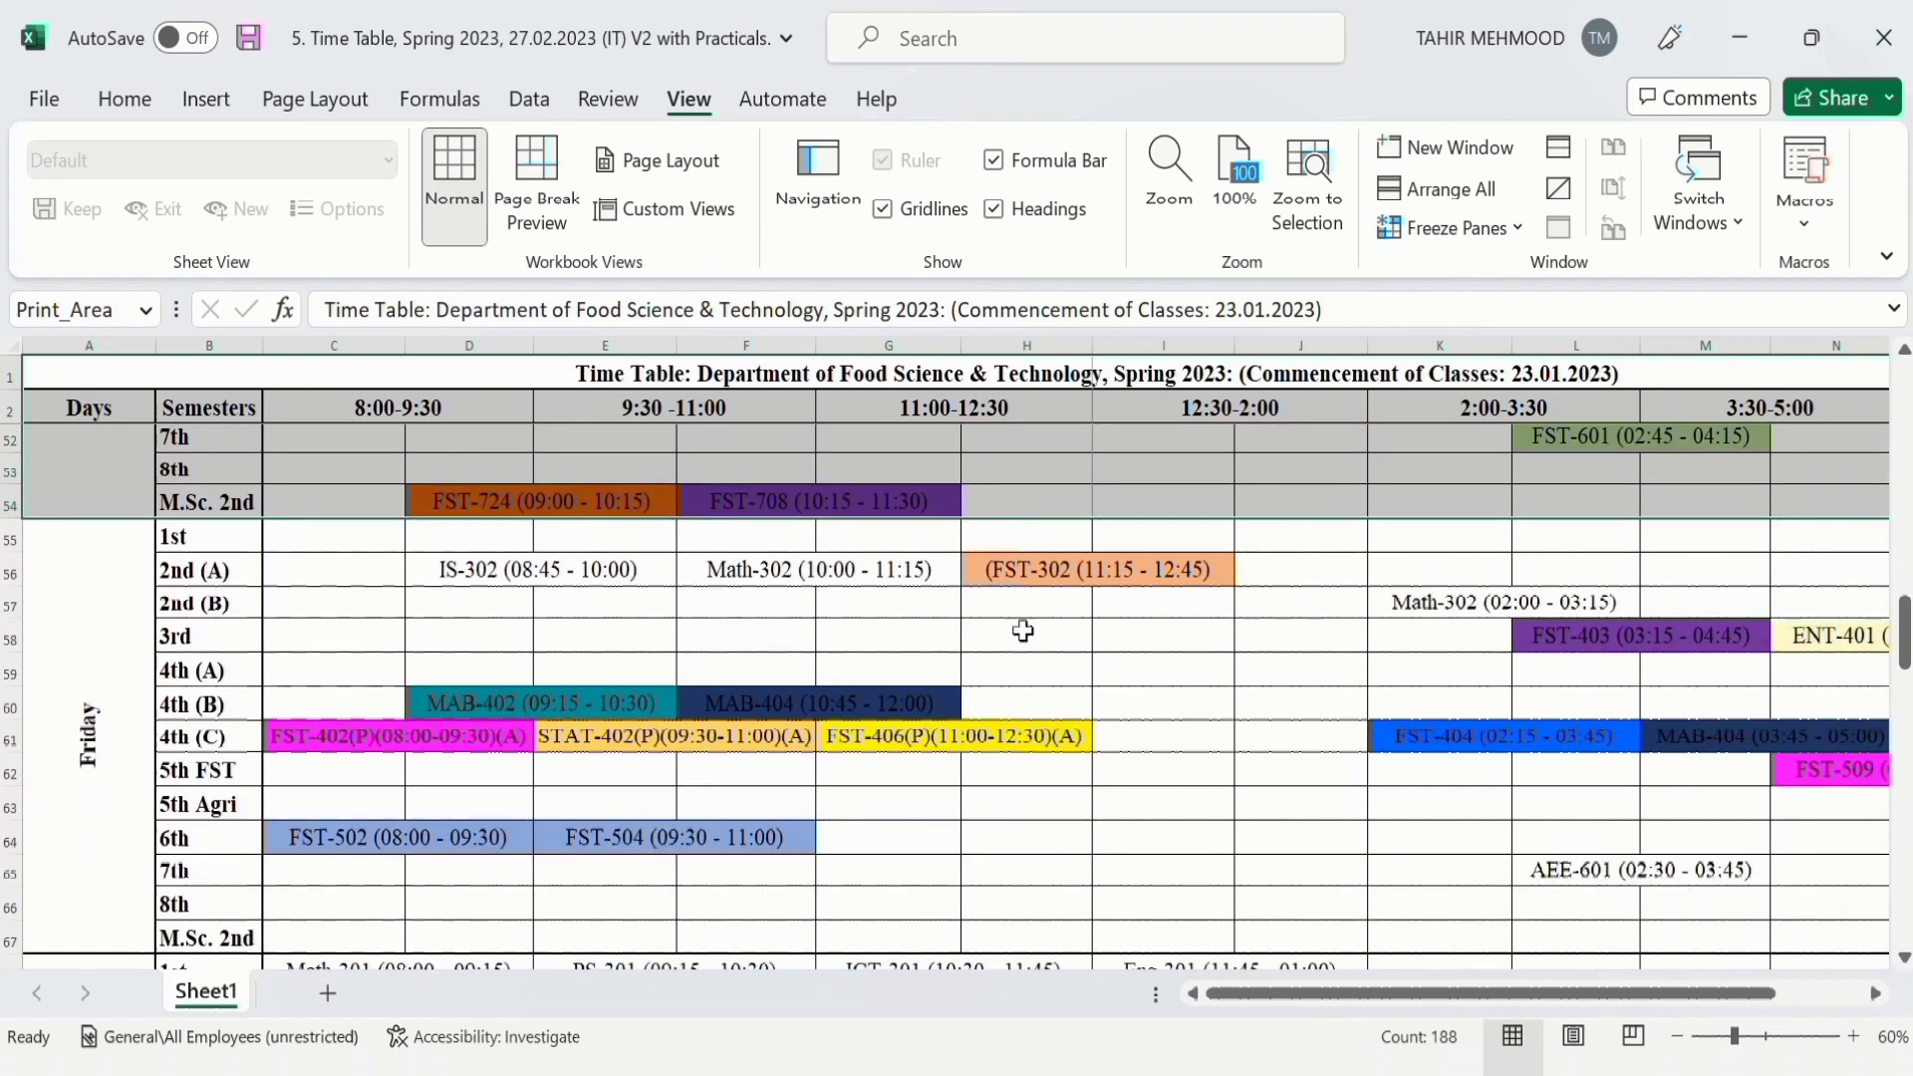
pyautogui.click(10, 542)
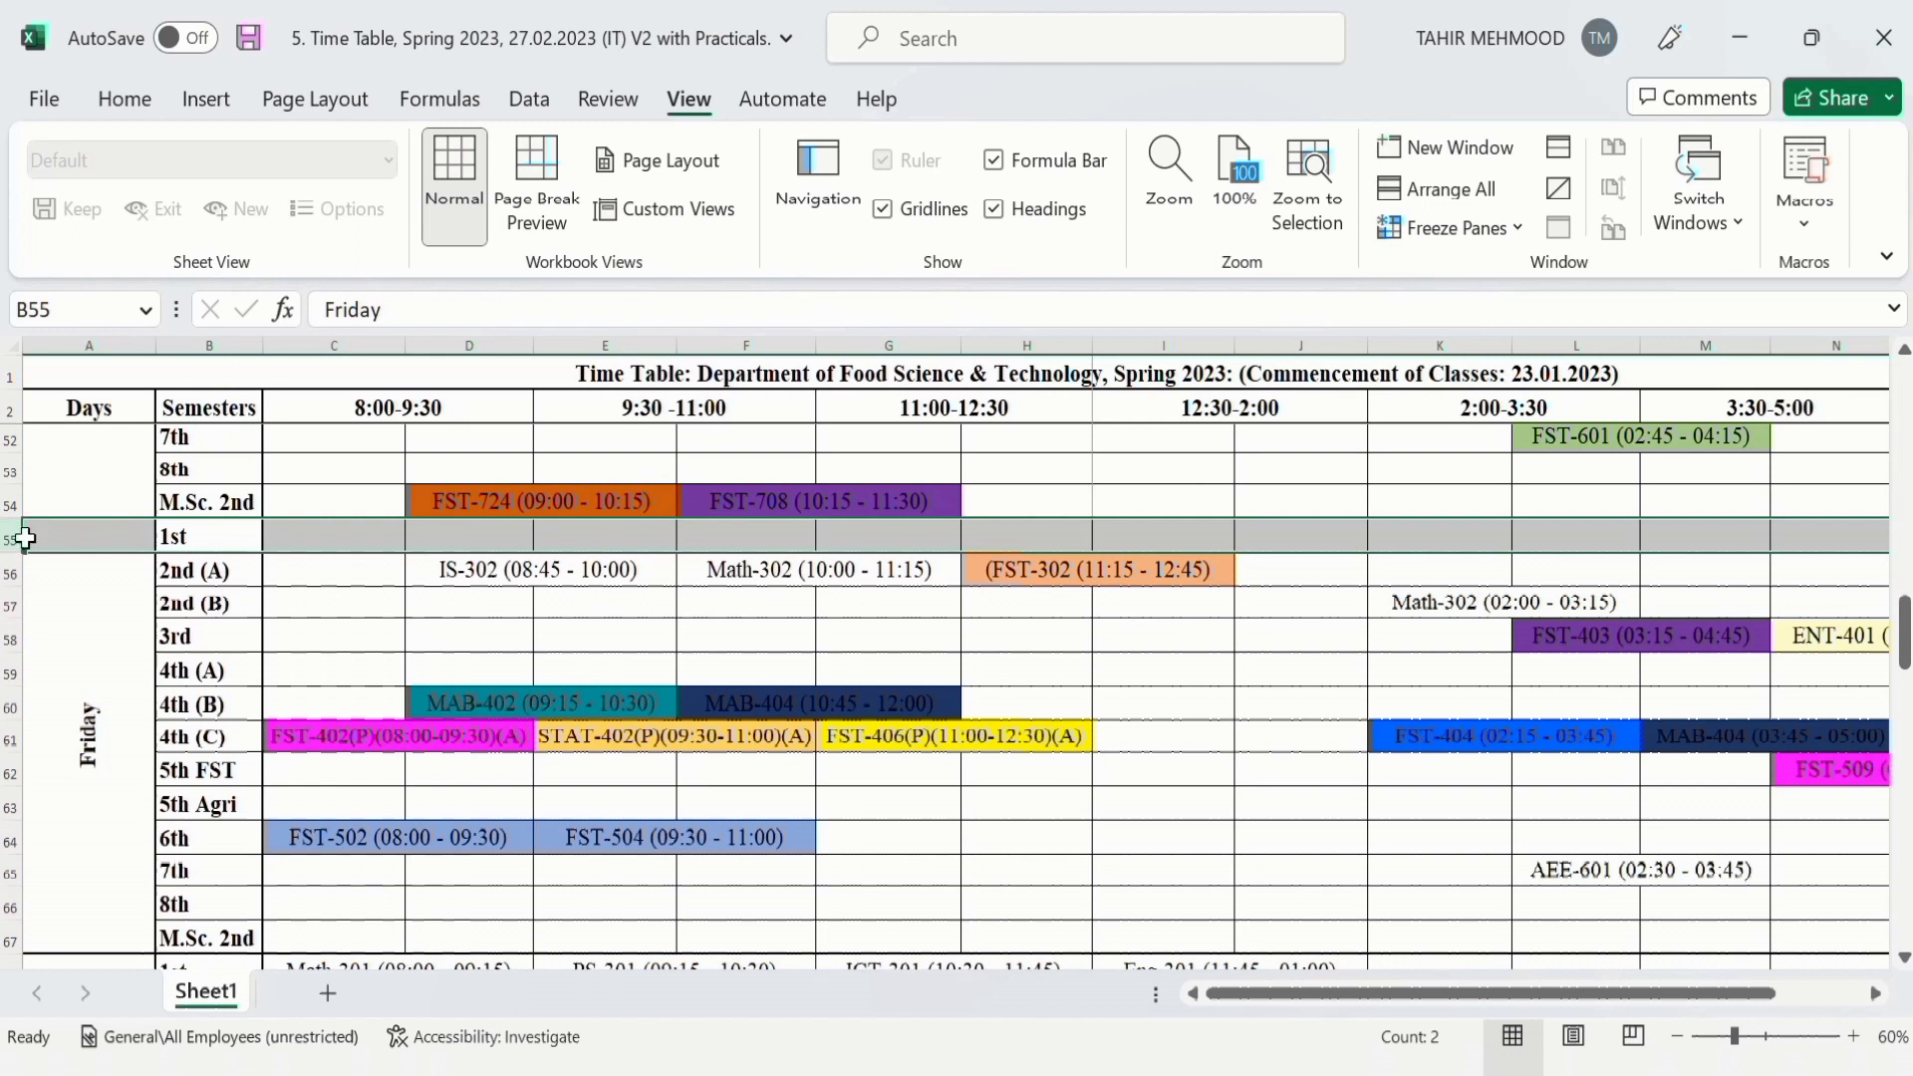
pyautogui.moveTo(16, 538); pyautogui.dragTo(5, 924)
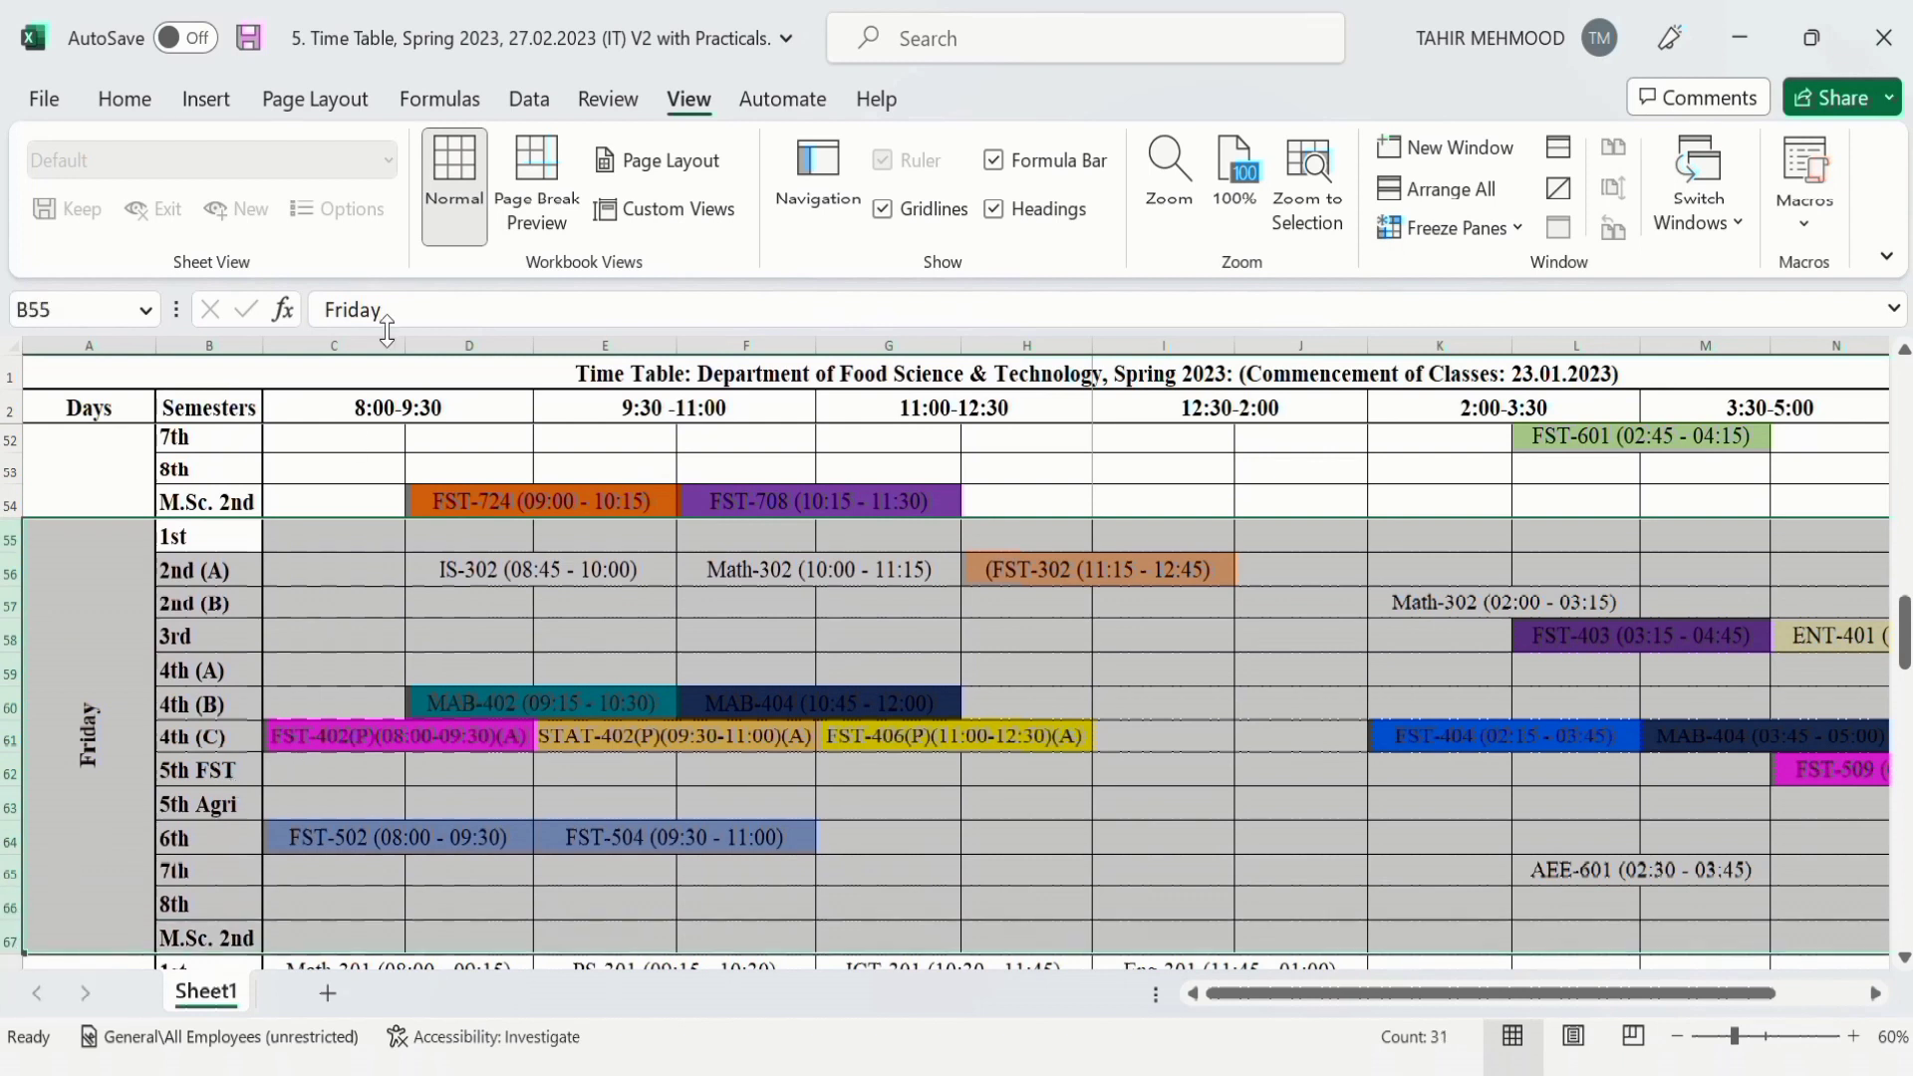
pyautogui.click(342, 105)
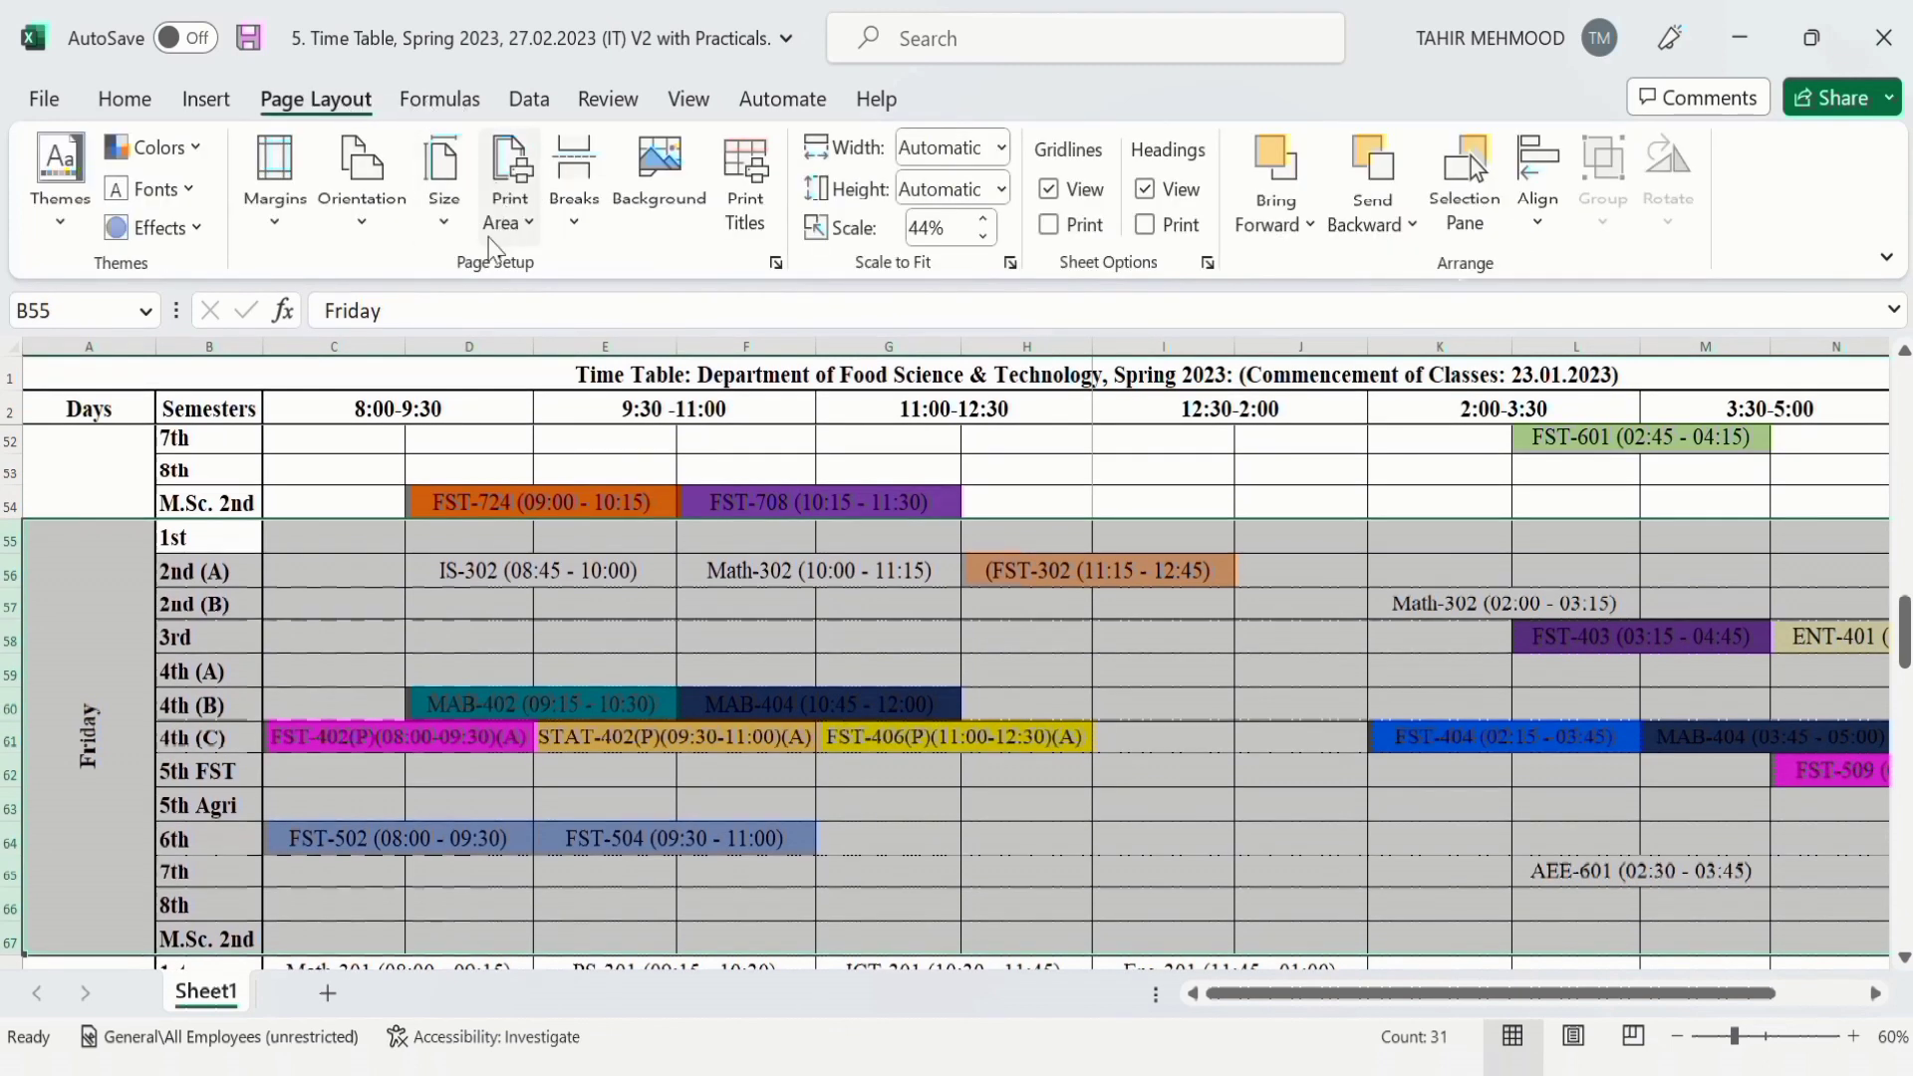
pyautogui.click(531, 227)
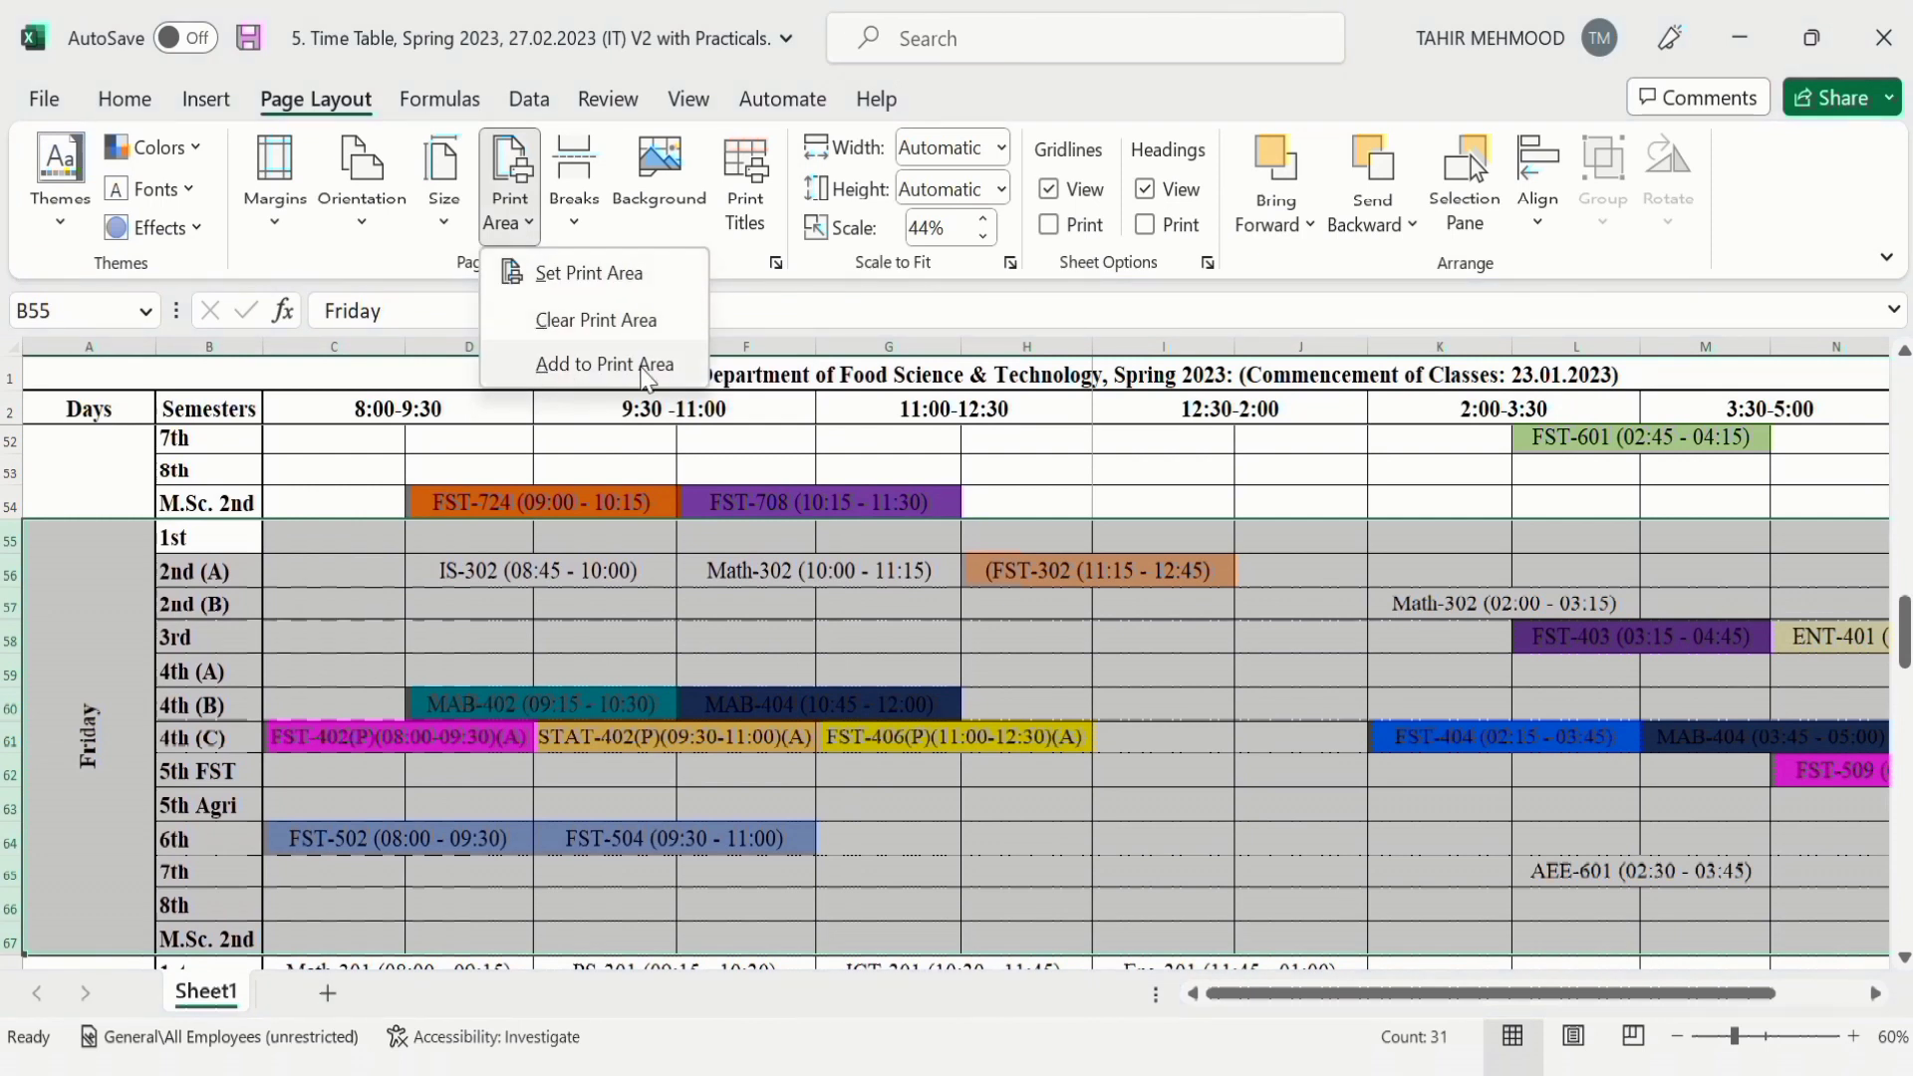
pyautogui.click(605, 365)
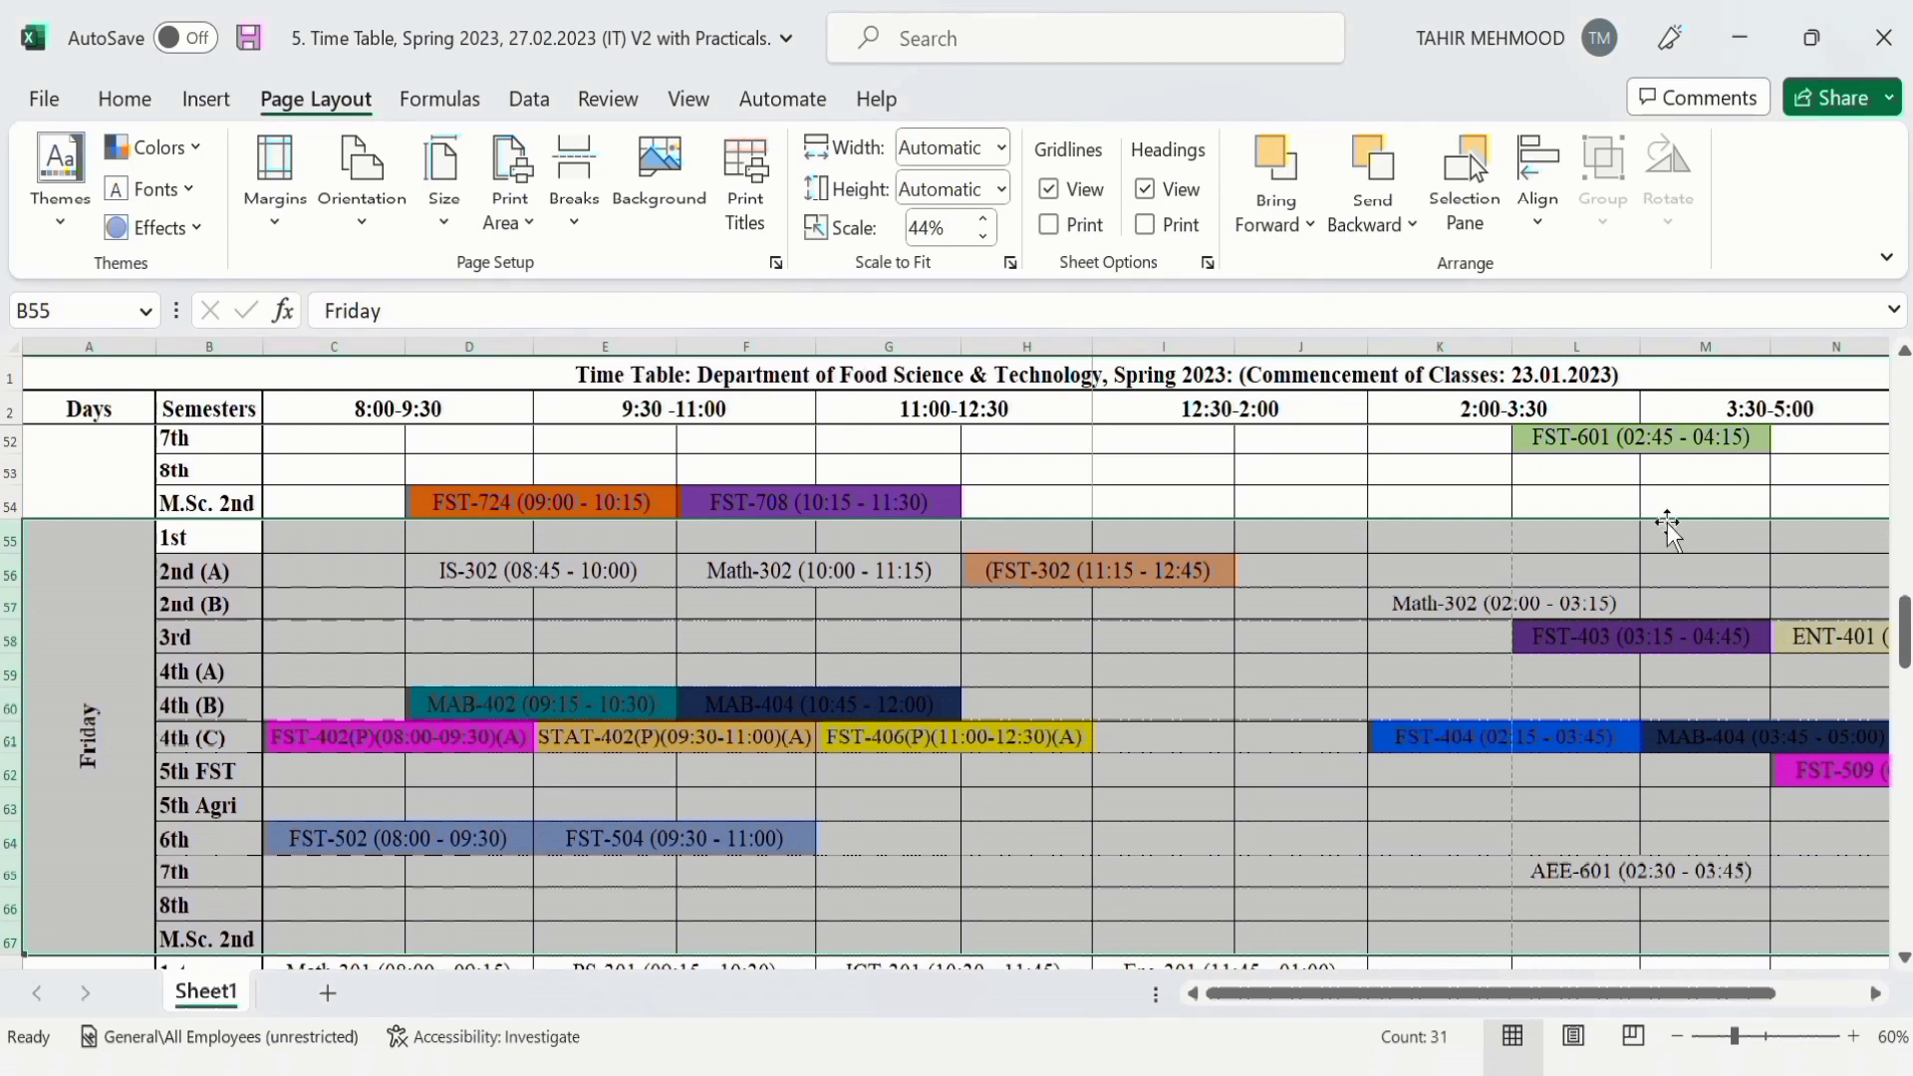
# Step: Review the first five pages of the extended print area in the print preview and return to the sheet
pyautogui.moveTo(1905, 633); pyautogui.dragTo(1908, 371)
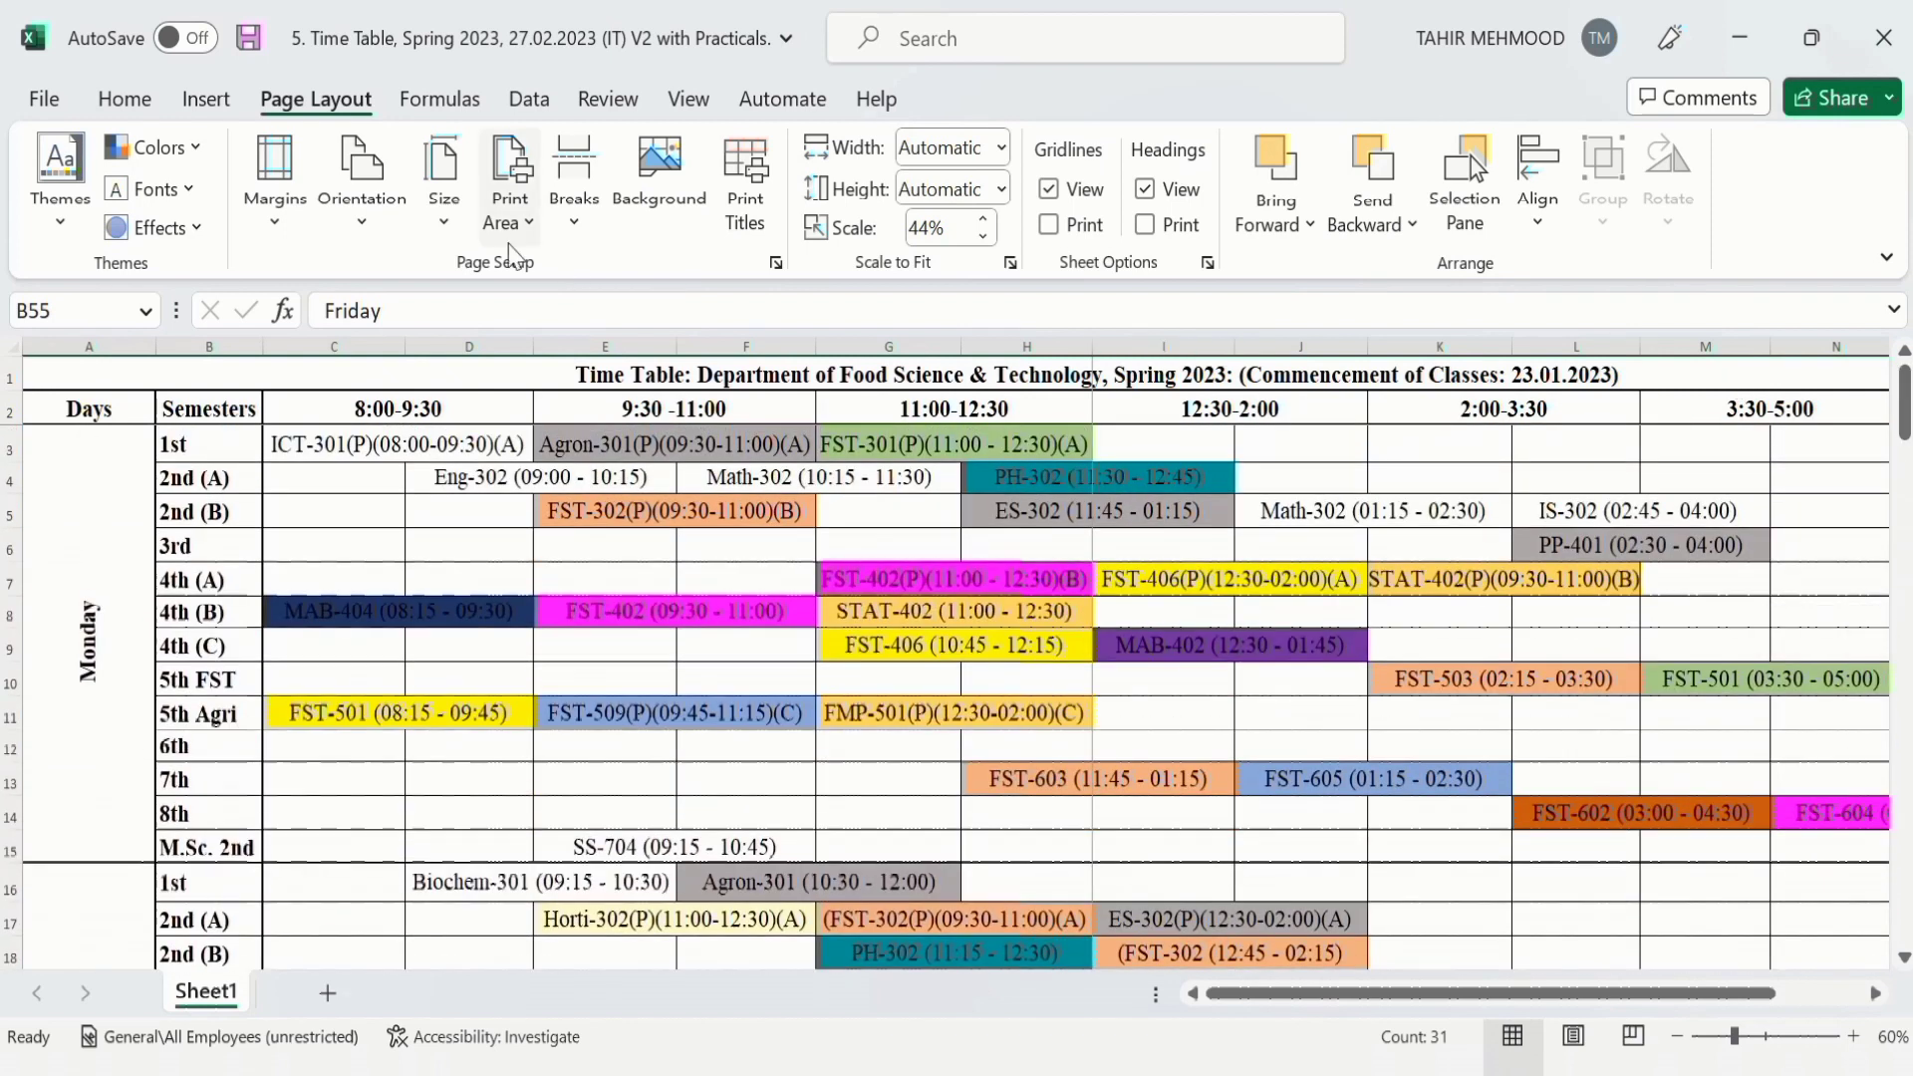
pyautogui.click(45, 100)
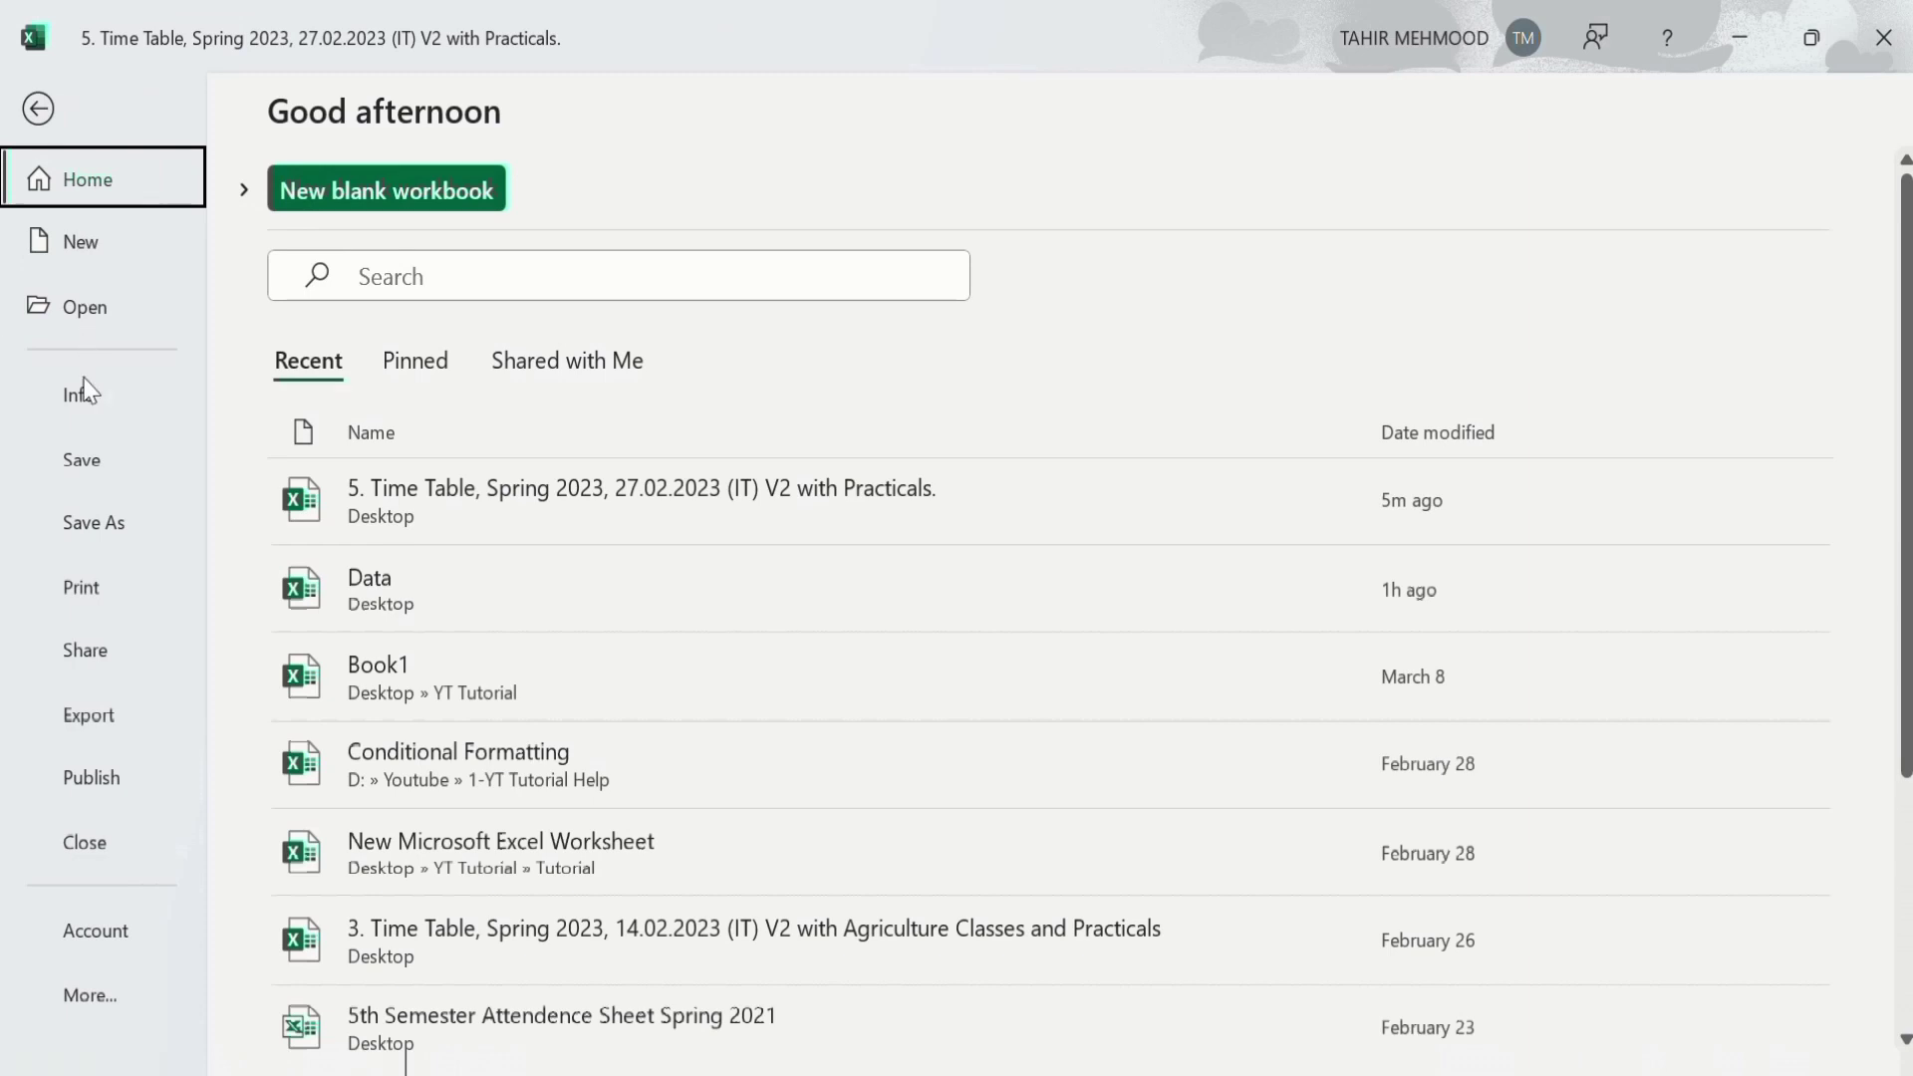
pyautogui.click(100, 595)
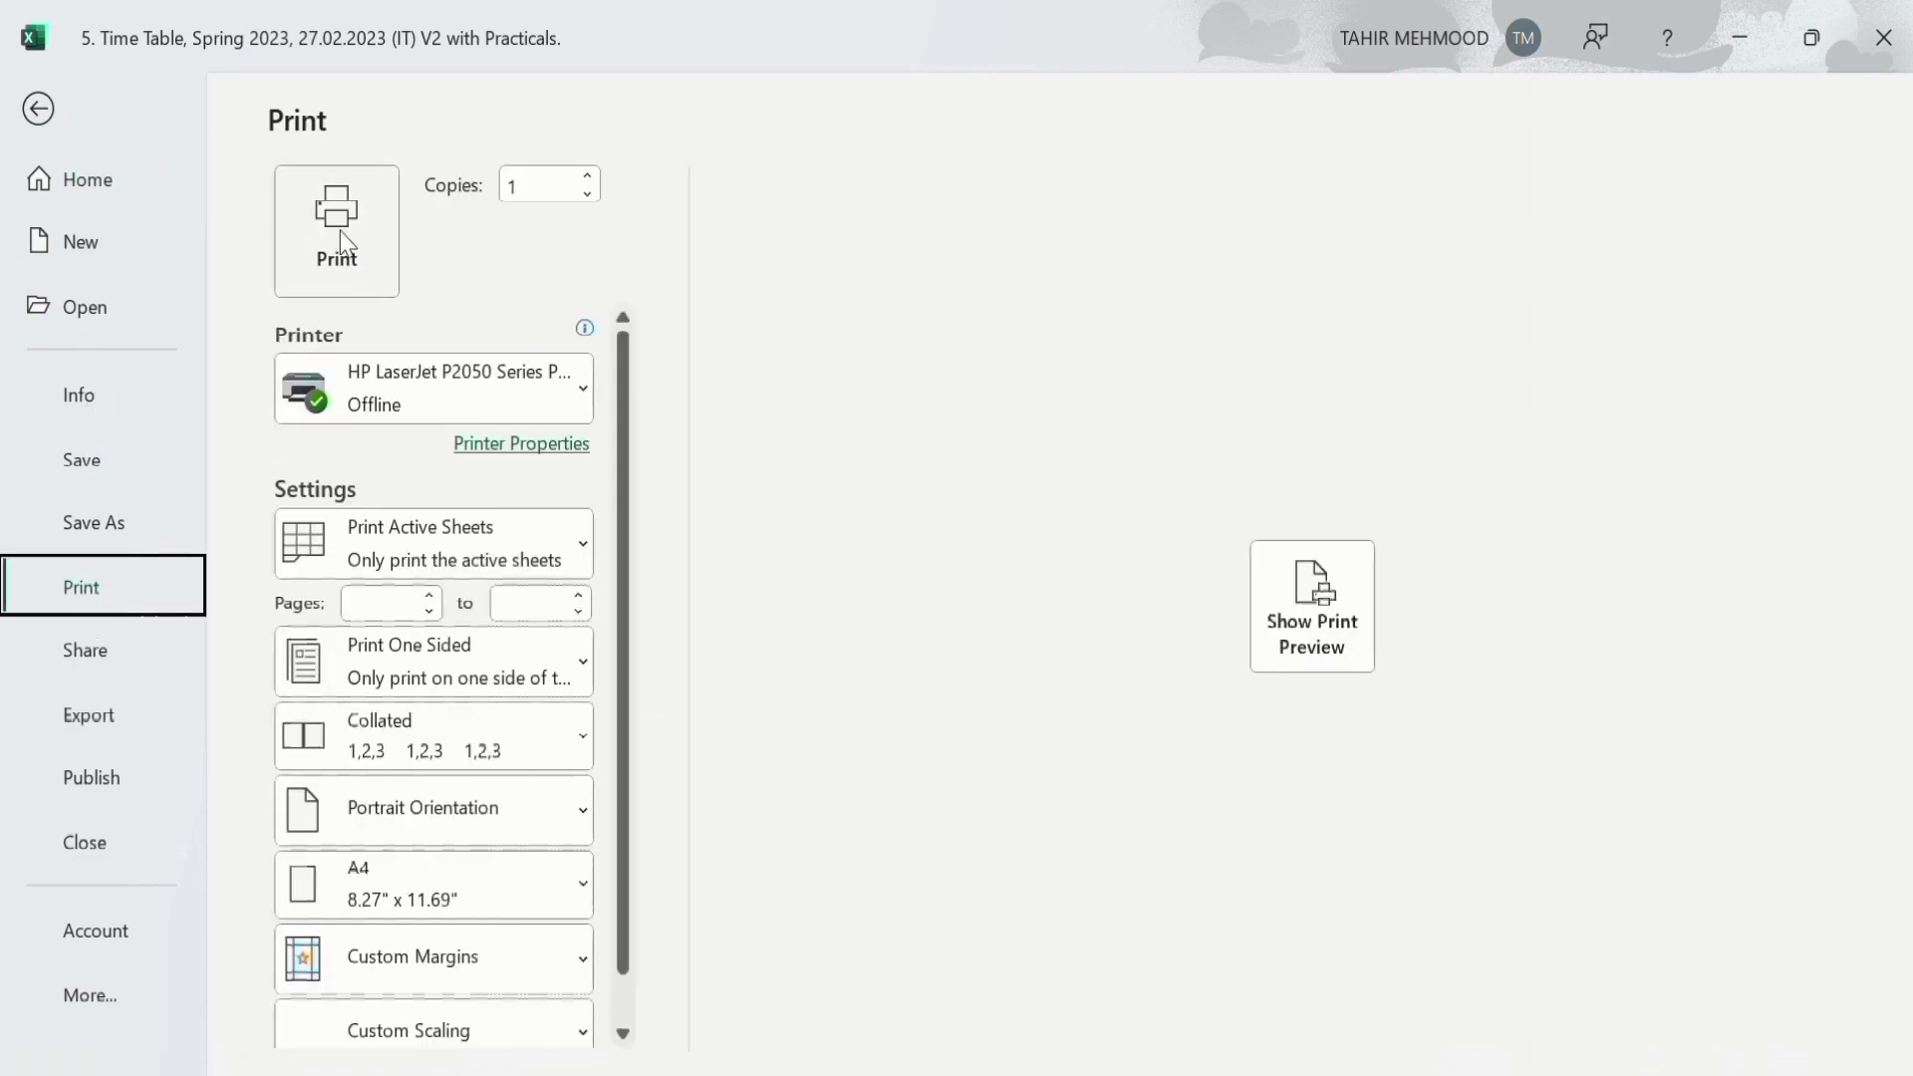
pyautogui.click(1326, 608)
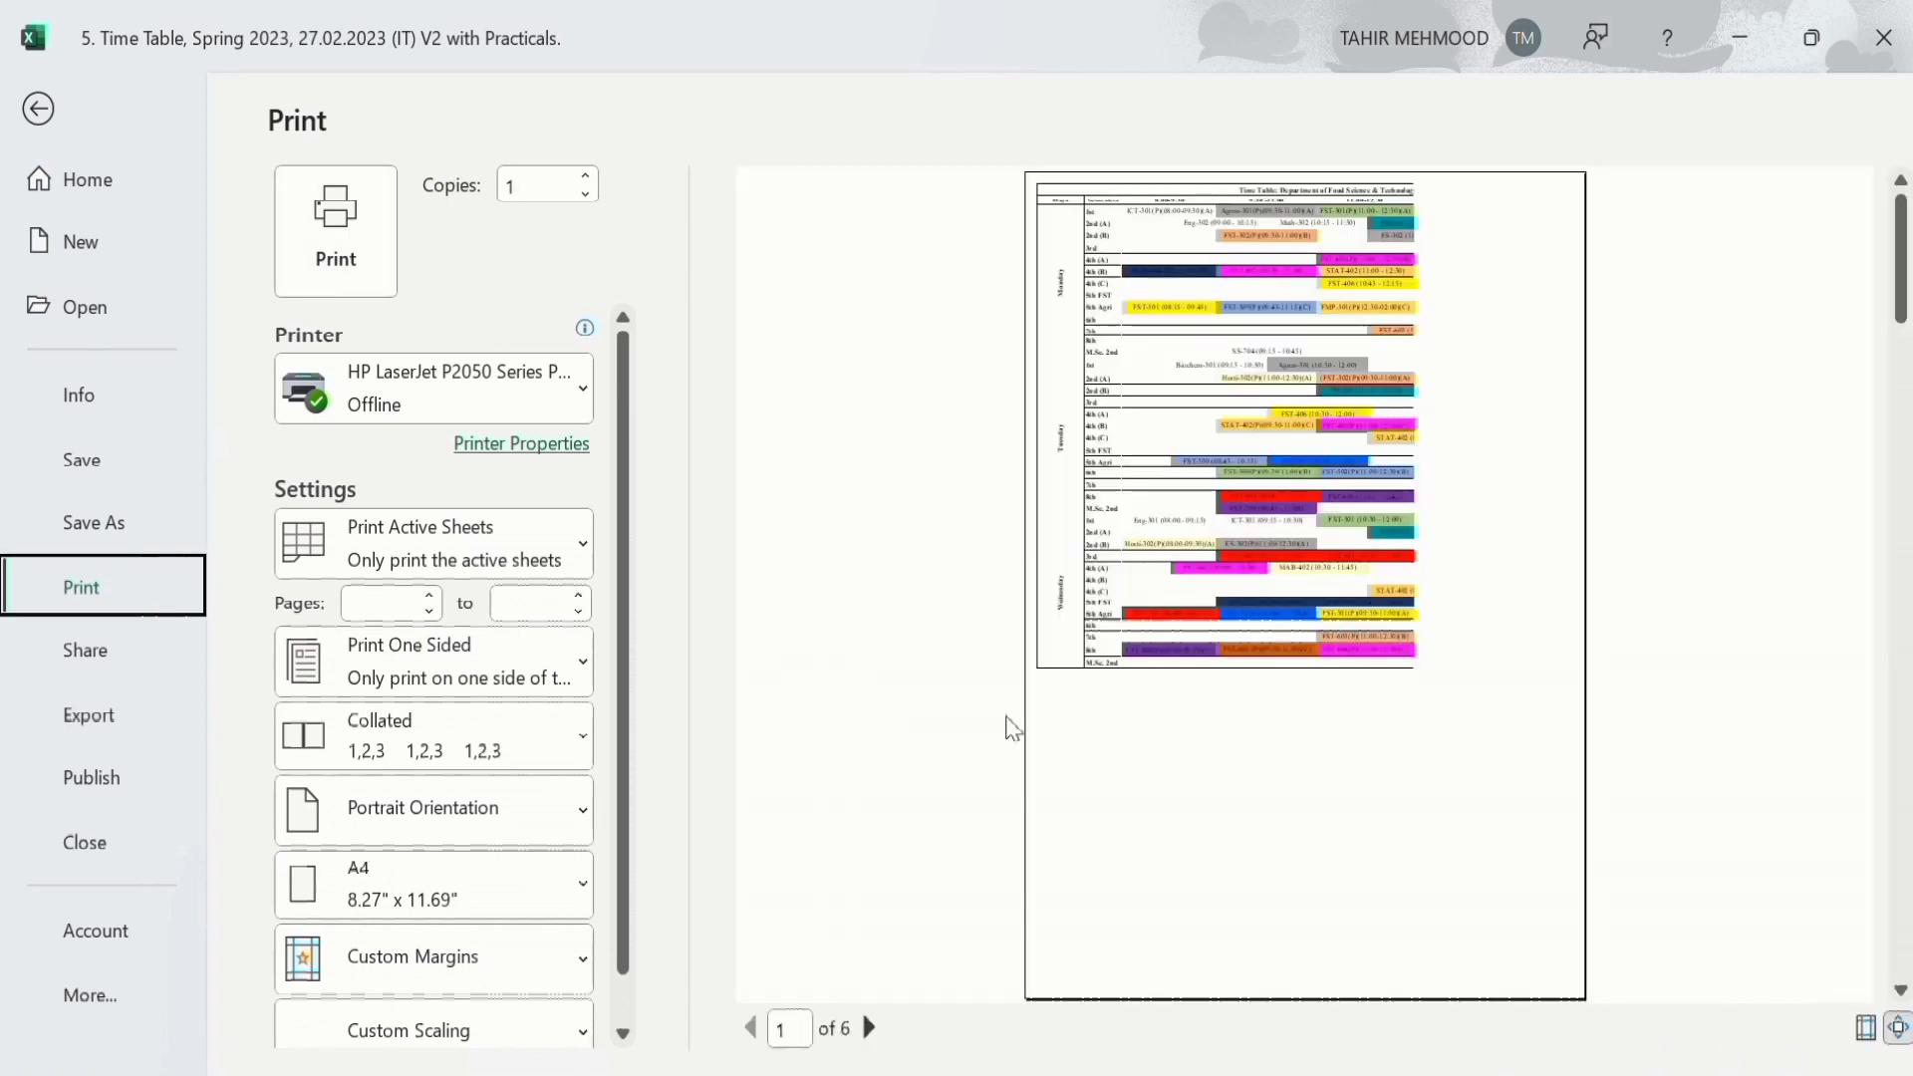
pyautogui.click(870, 1029)
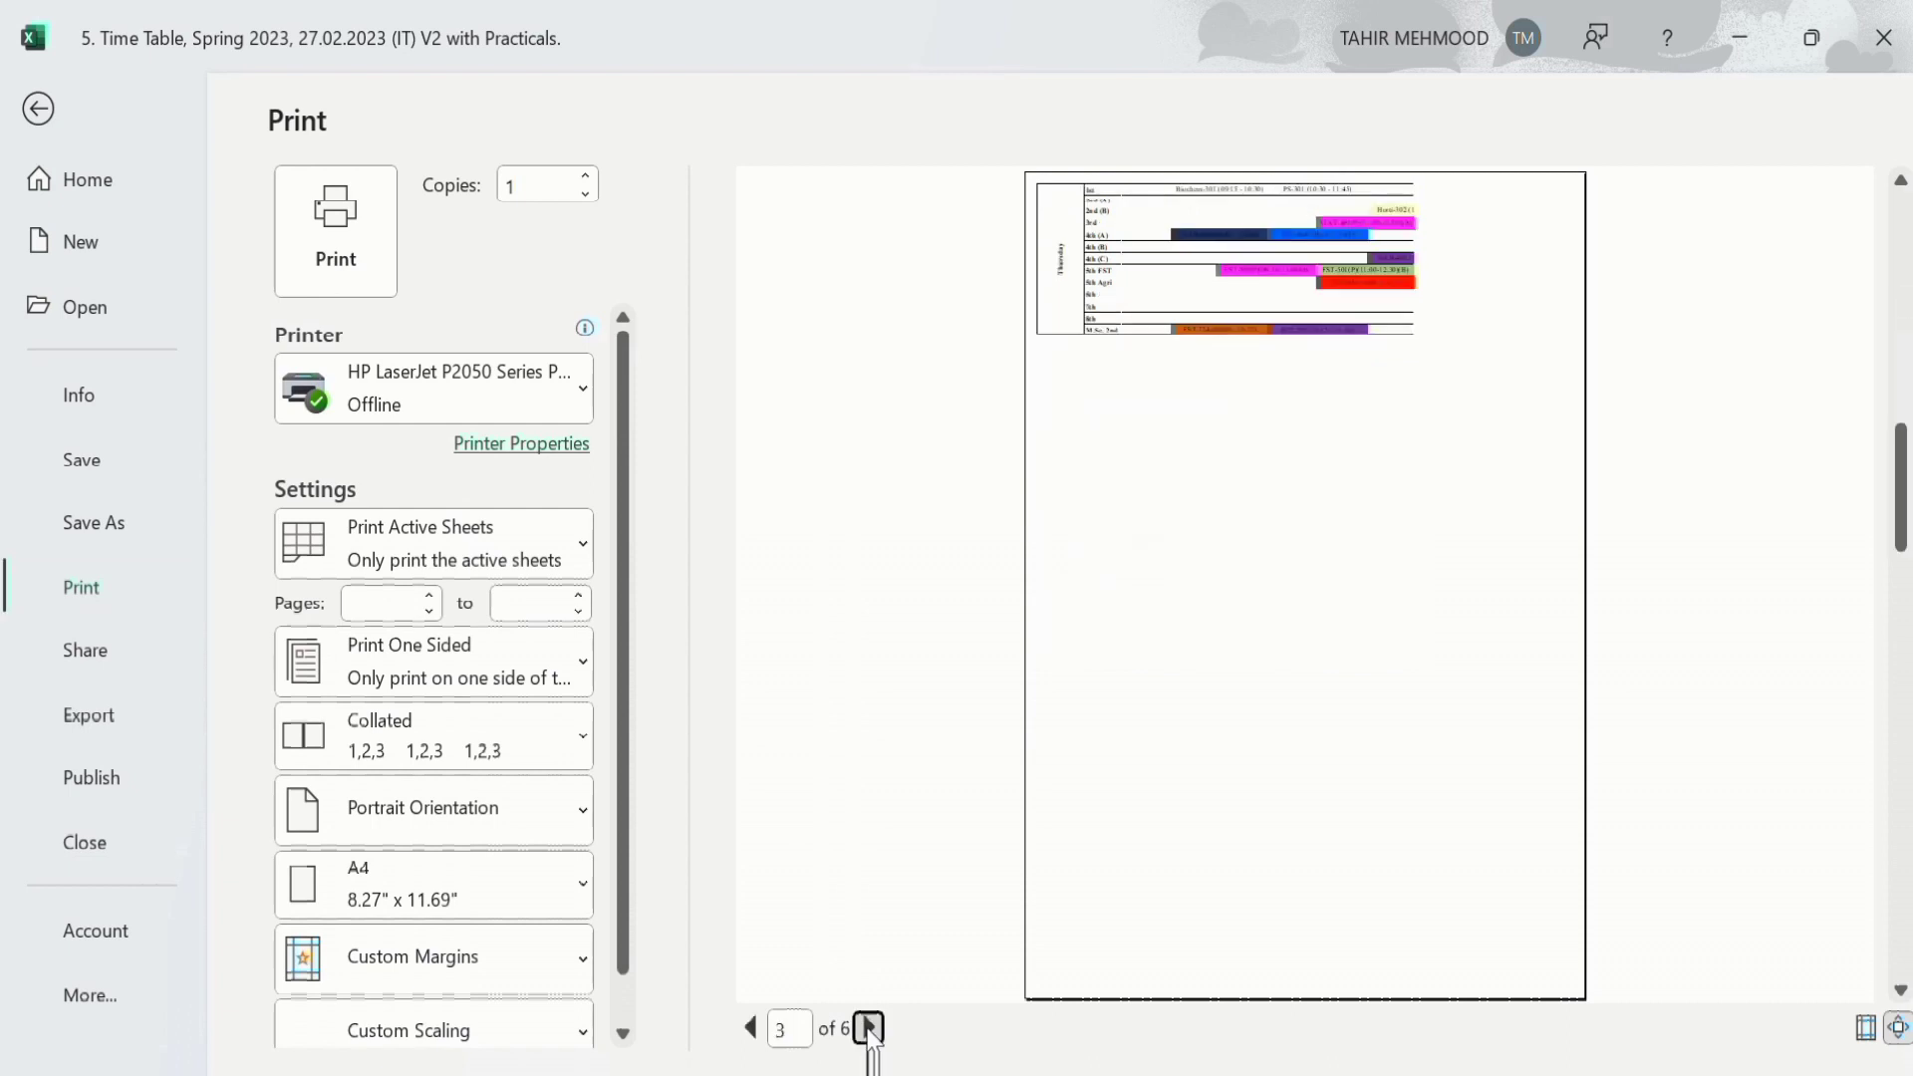
pyautogui.click(870, 1028)
pyautogui.click(870, 1029)
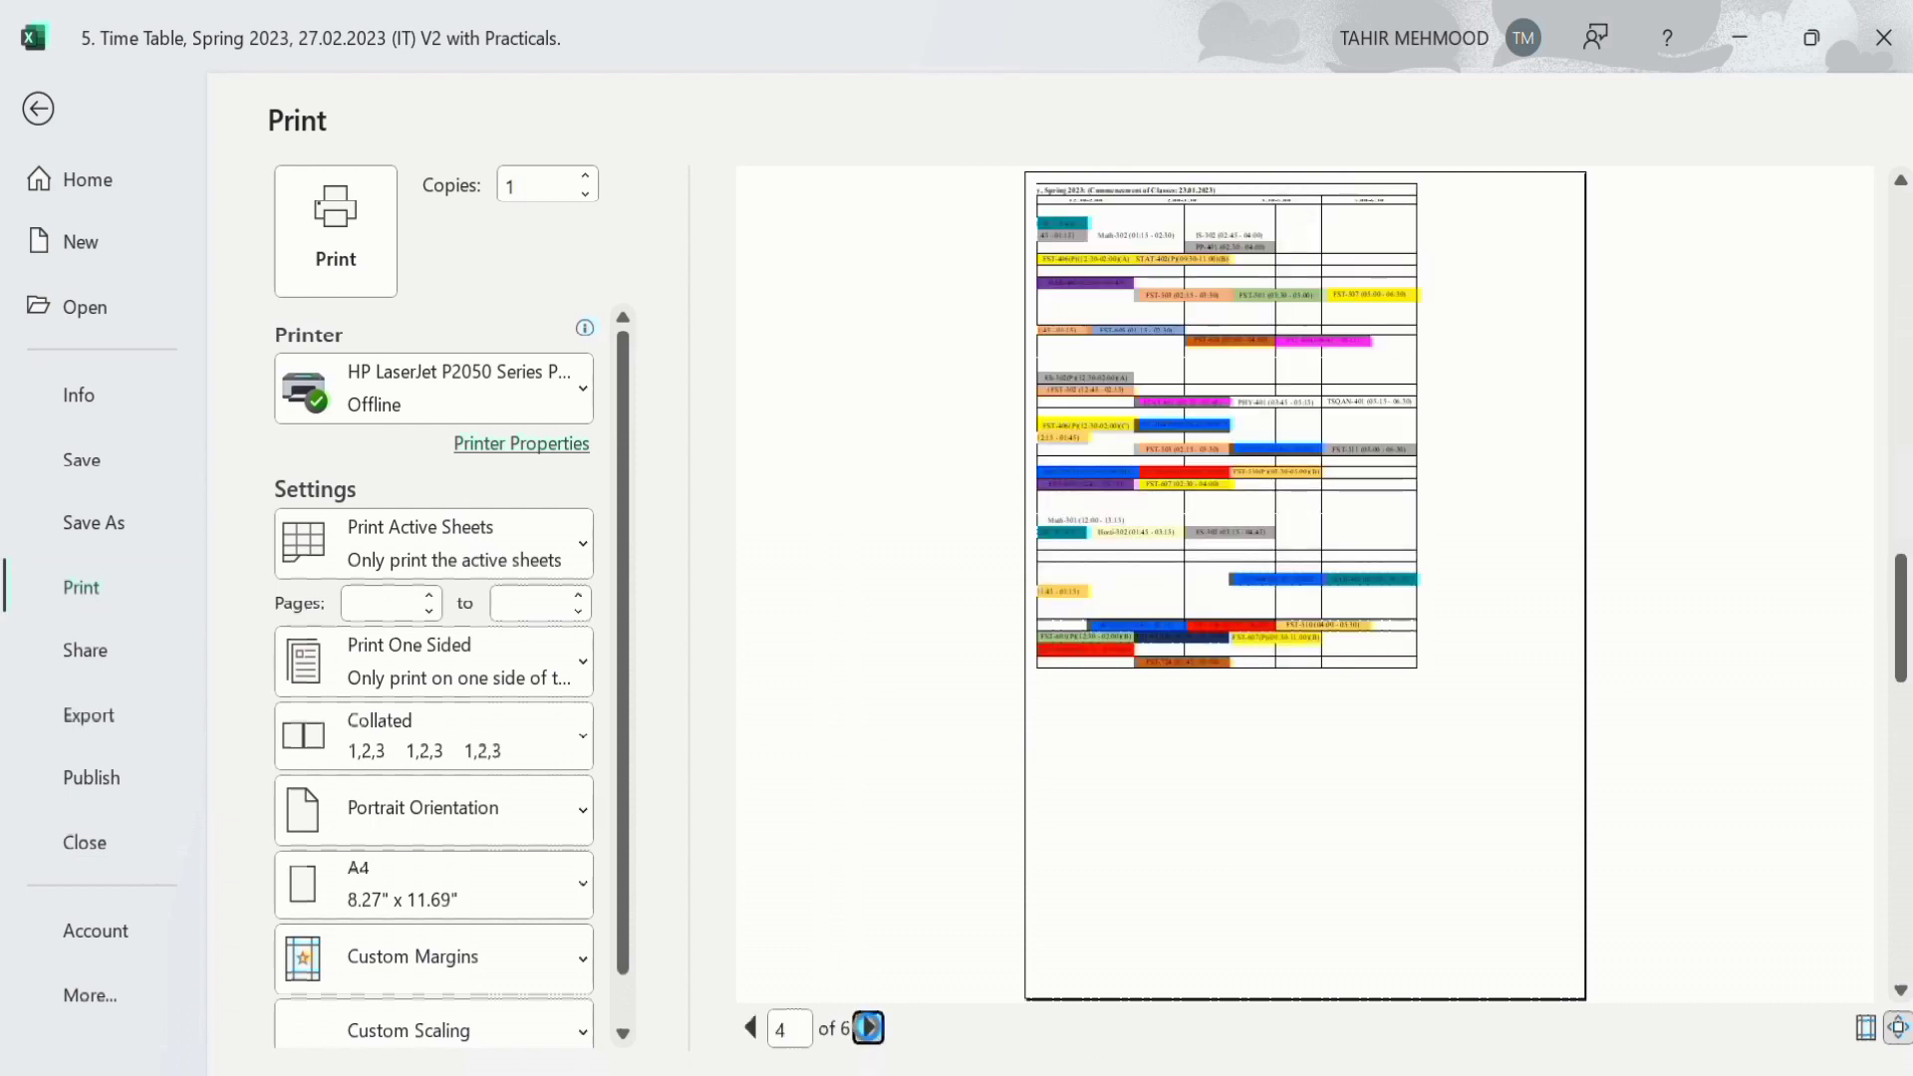
pyautogui.click(870, 1028)
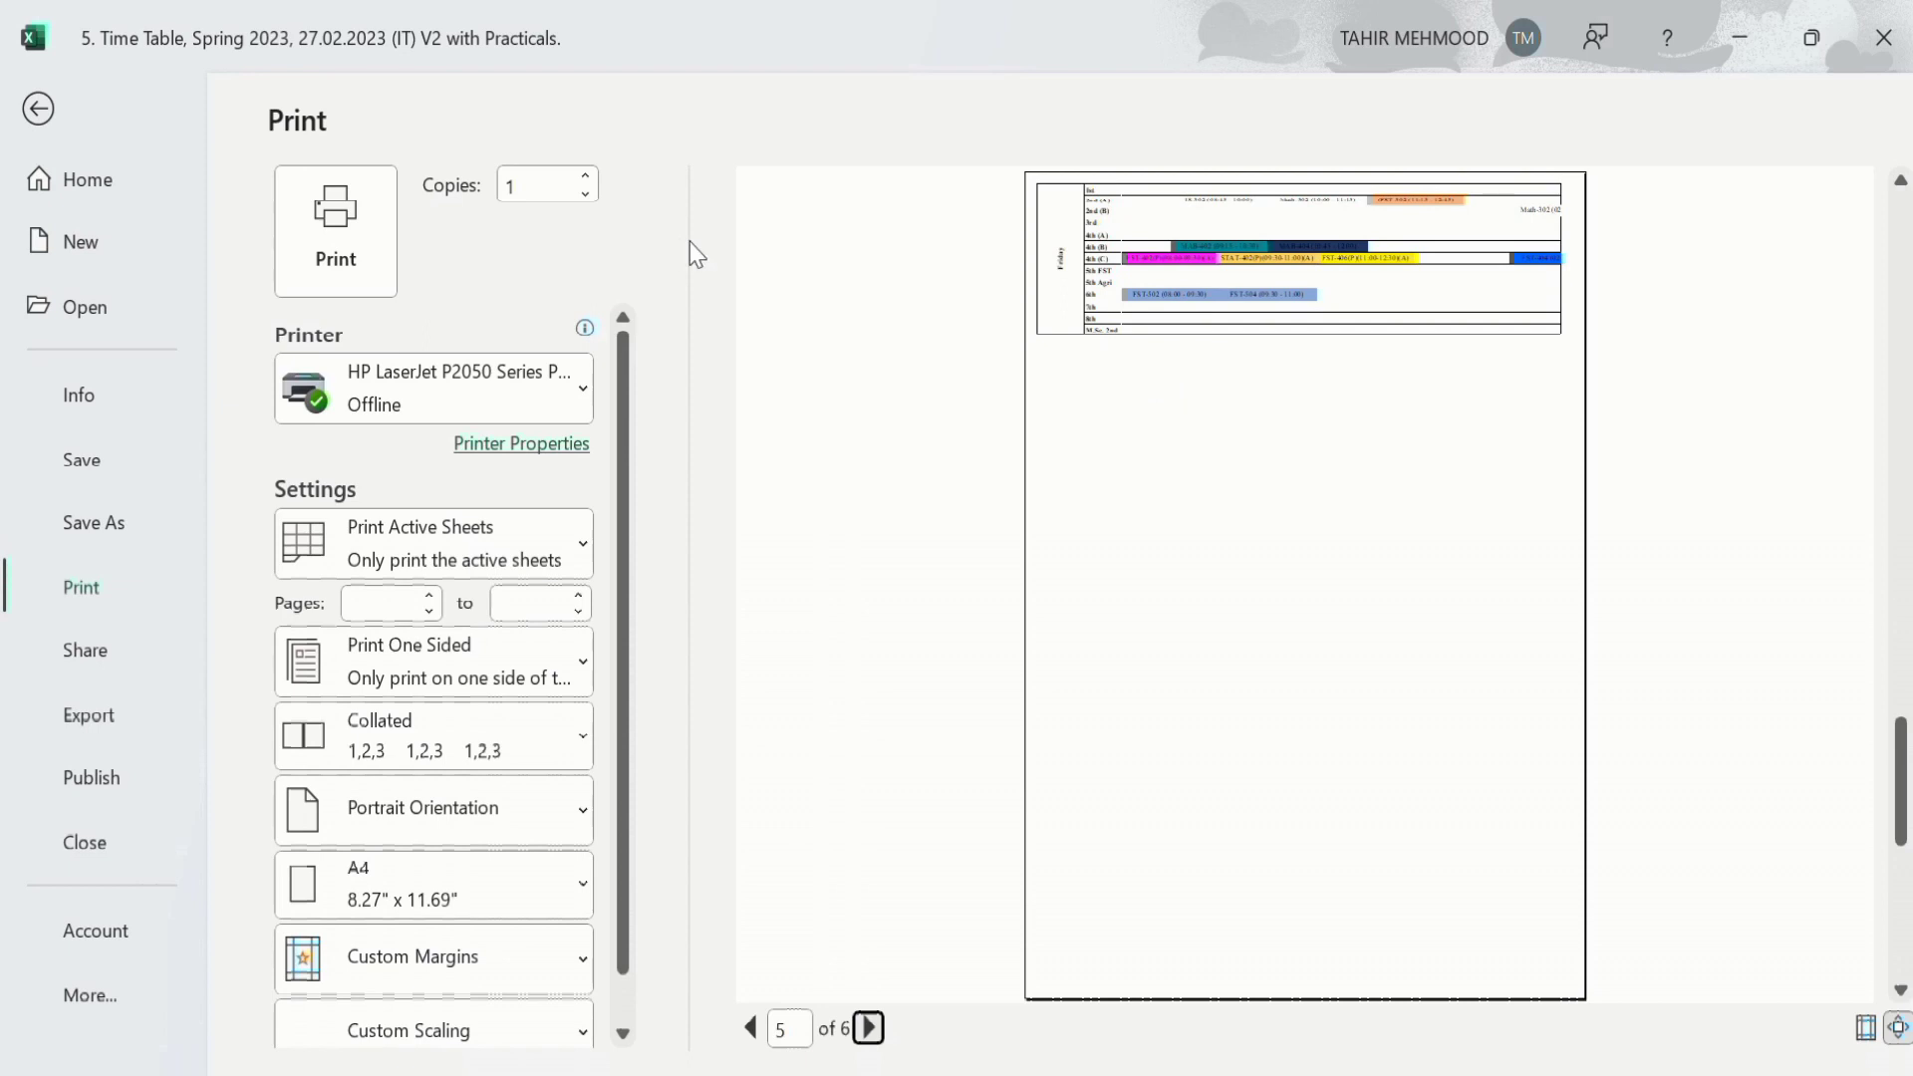
pyautogui.click(40, 112)
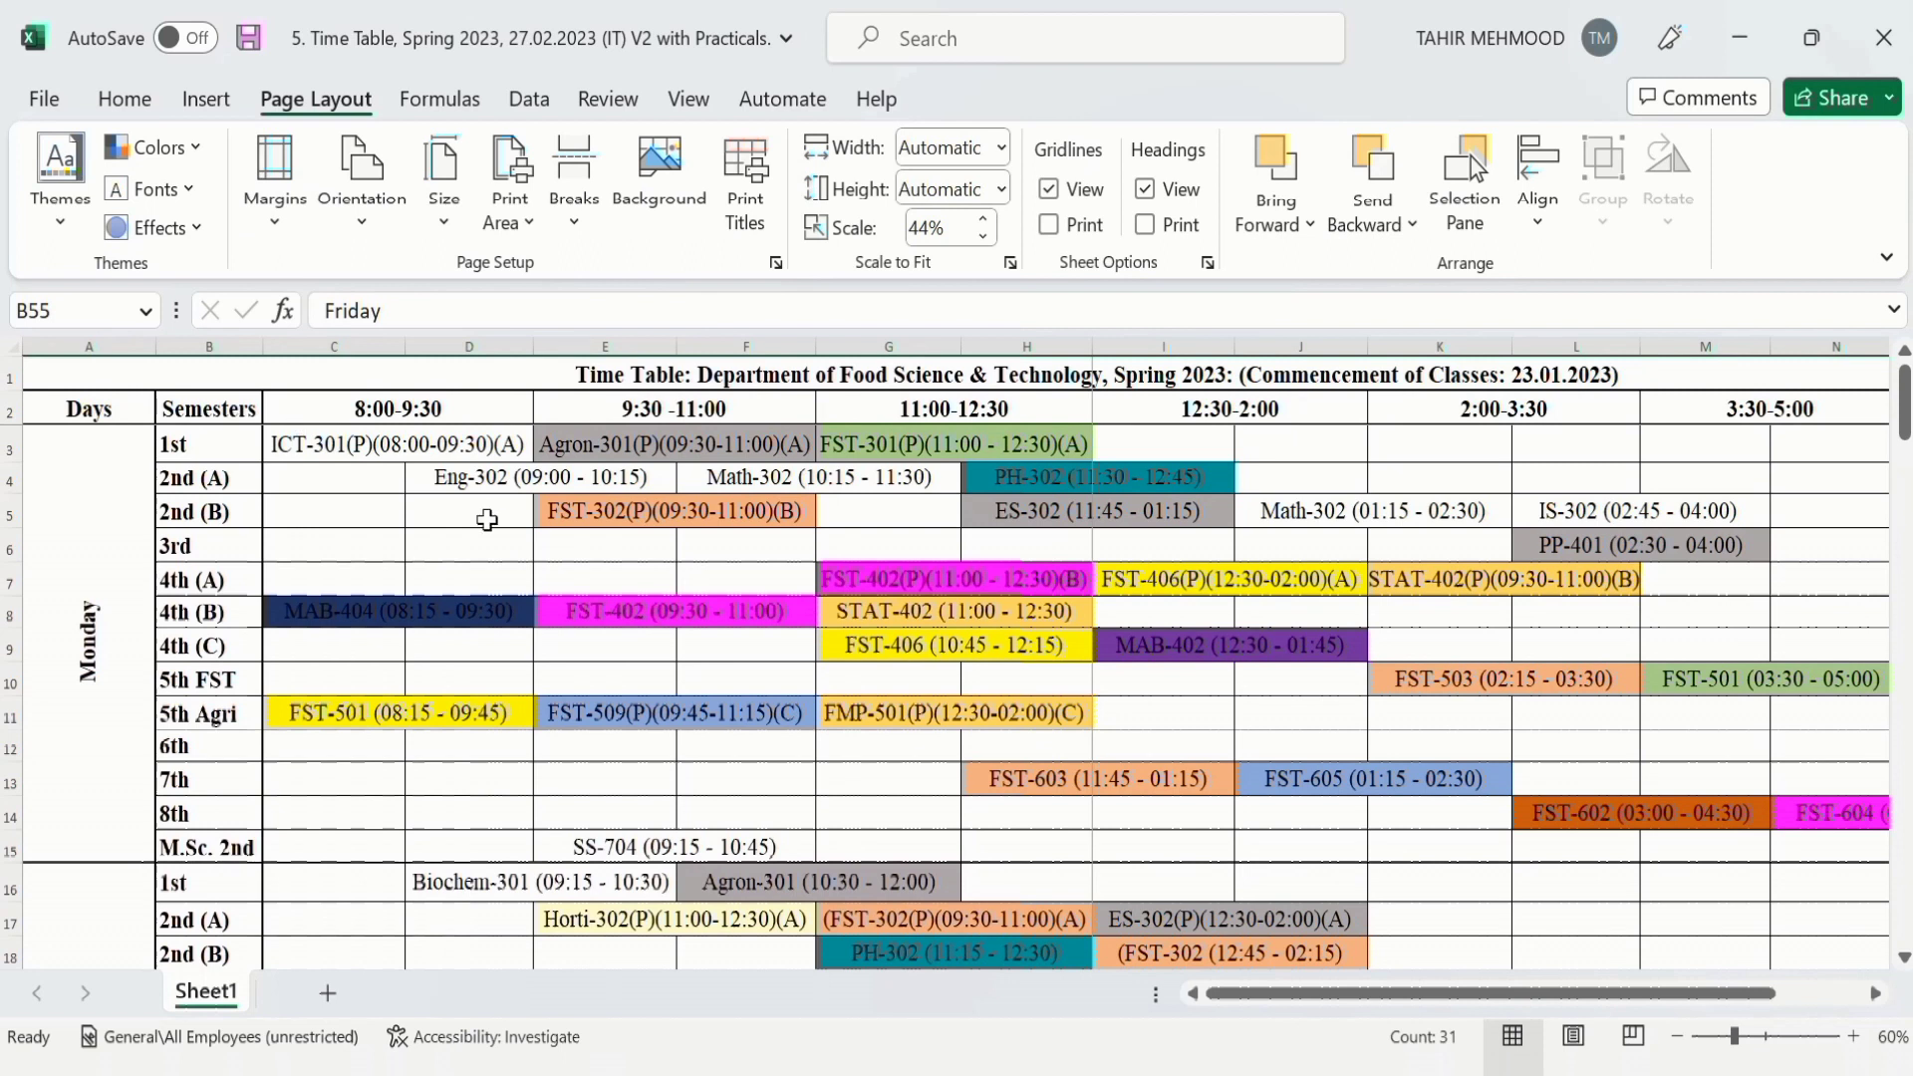
# Step: Set title row 1 ($1:$1) to repeat at the top of every printed page
pyautogui.click(611, 377)
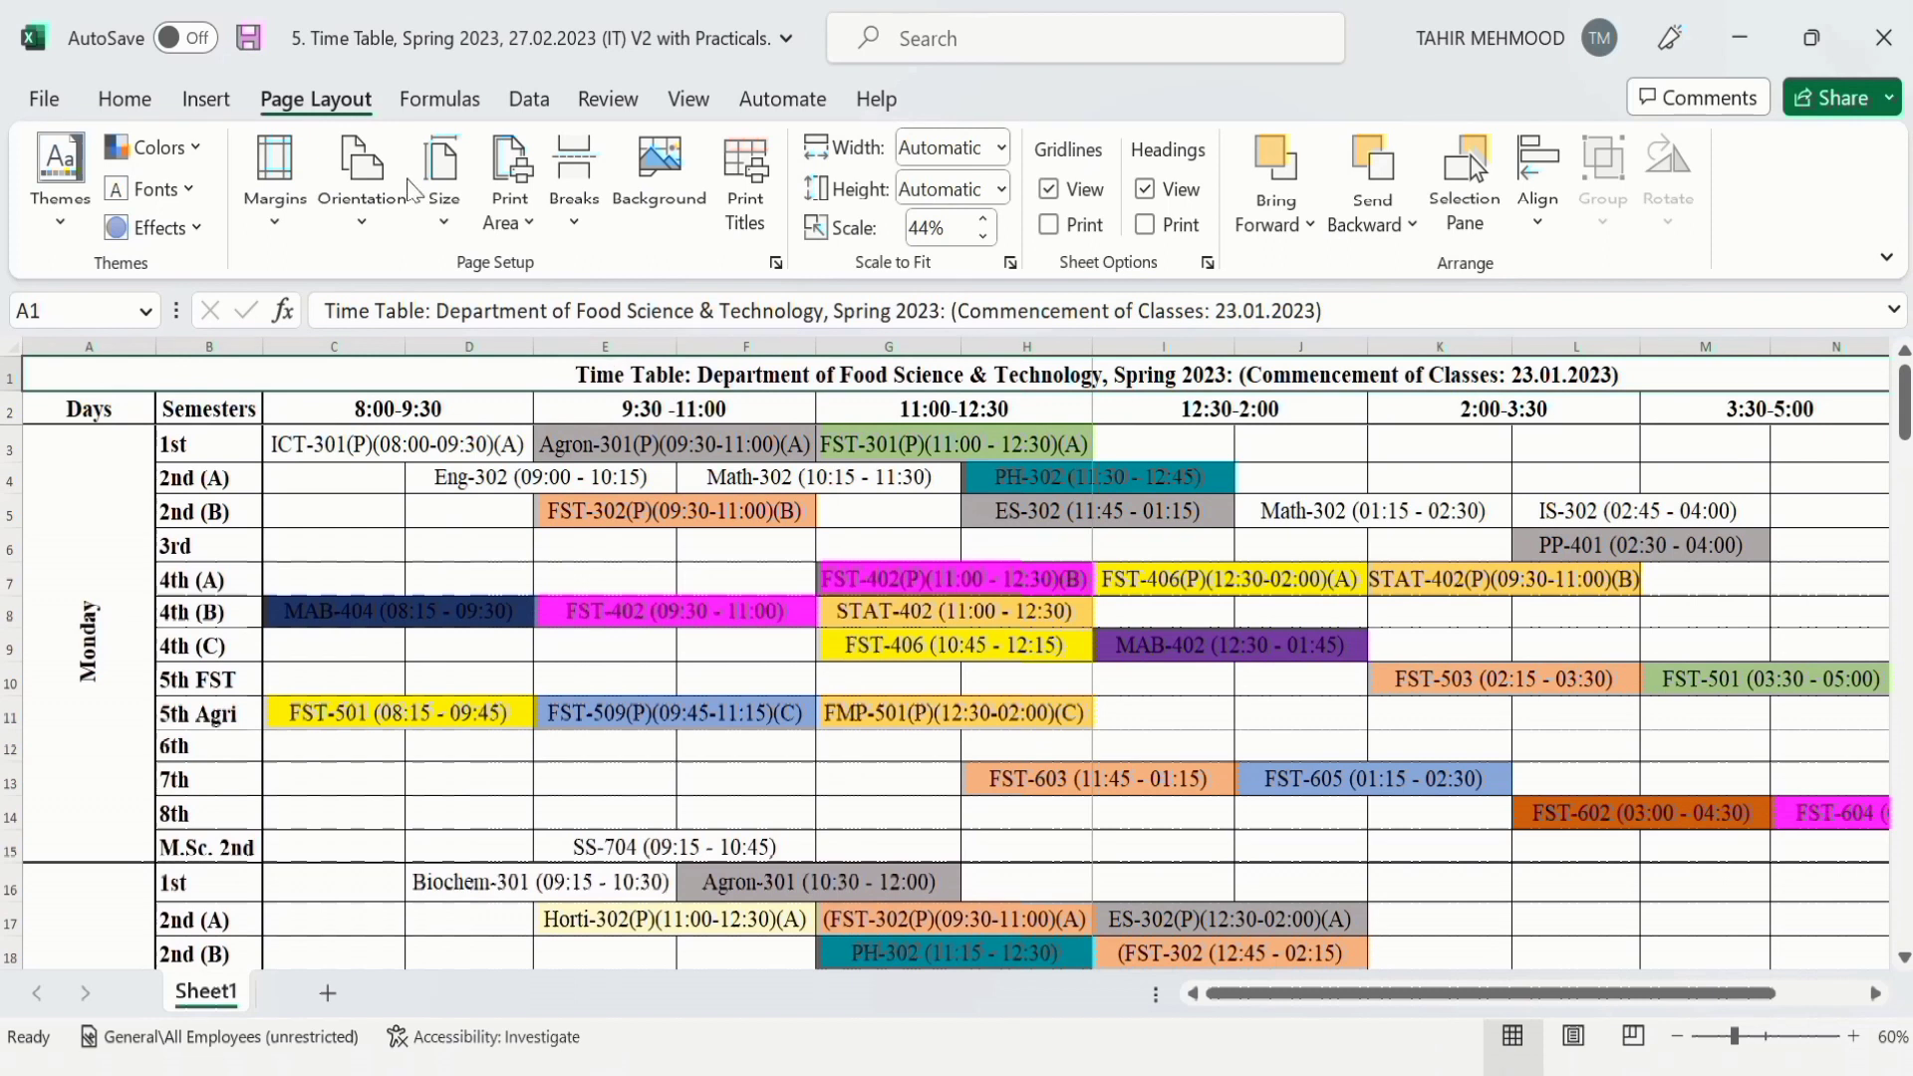
pyautogui.click(747, 199)
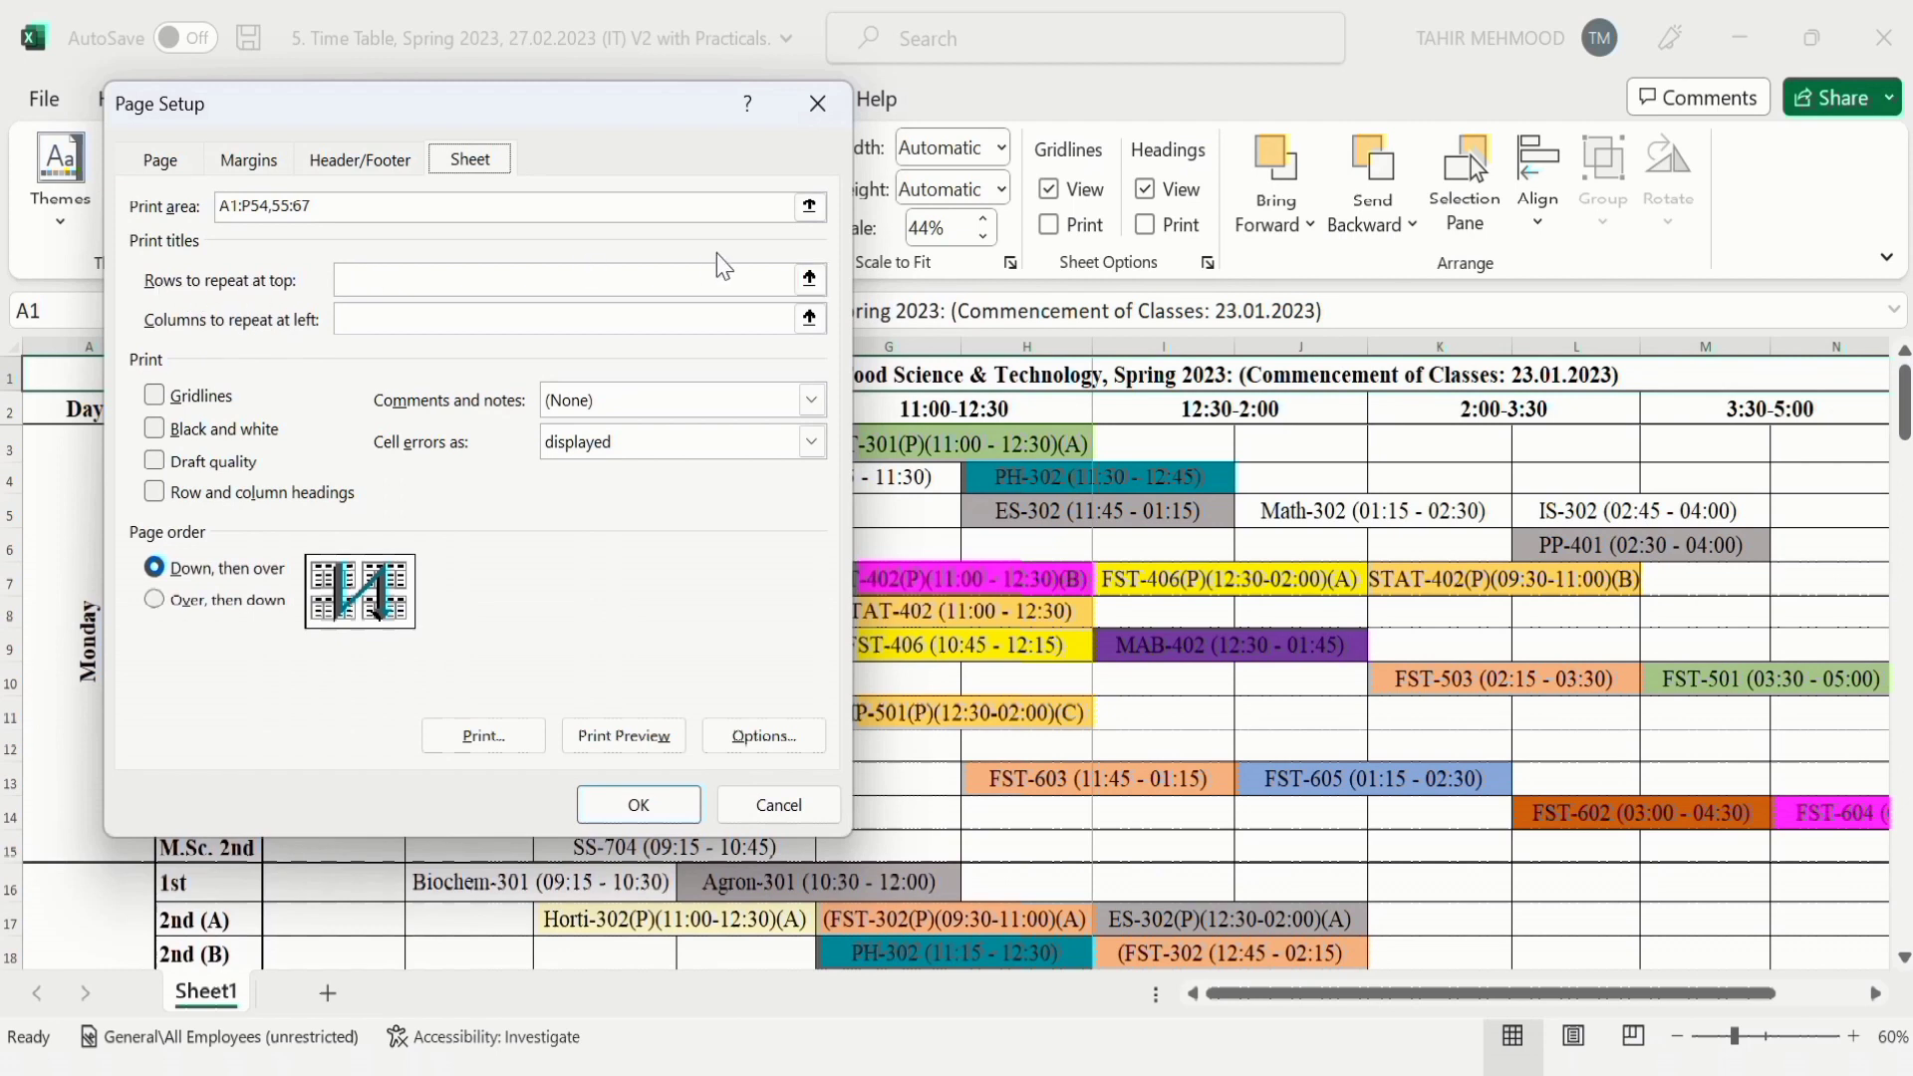
pyautogui.click(807, 278)
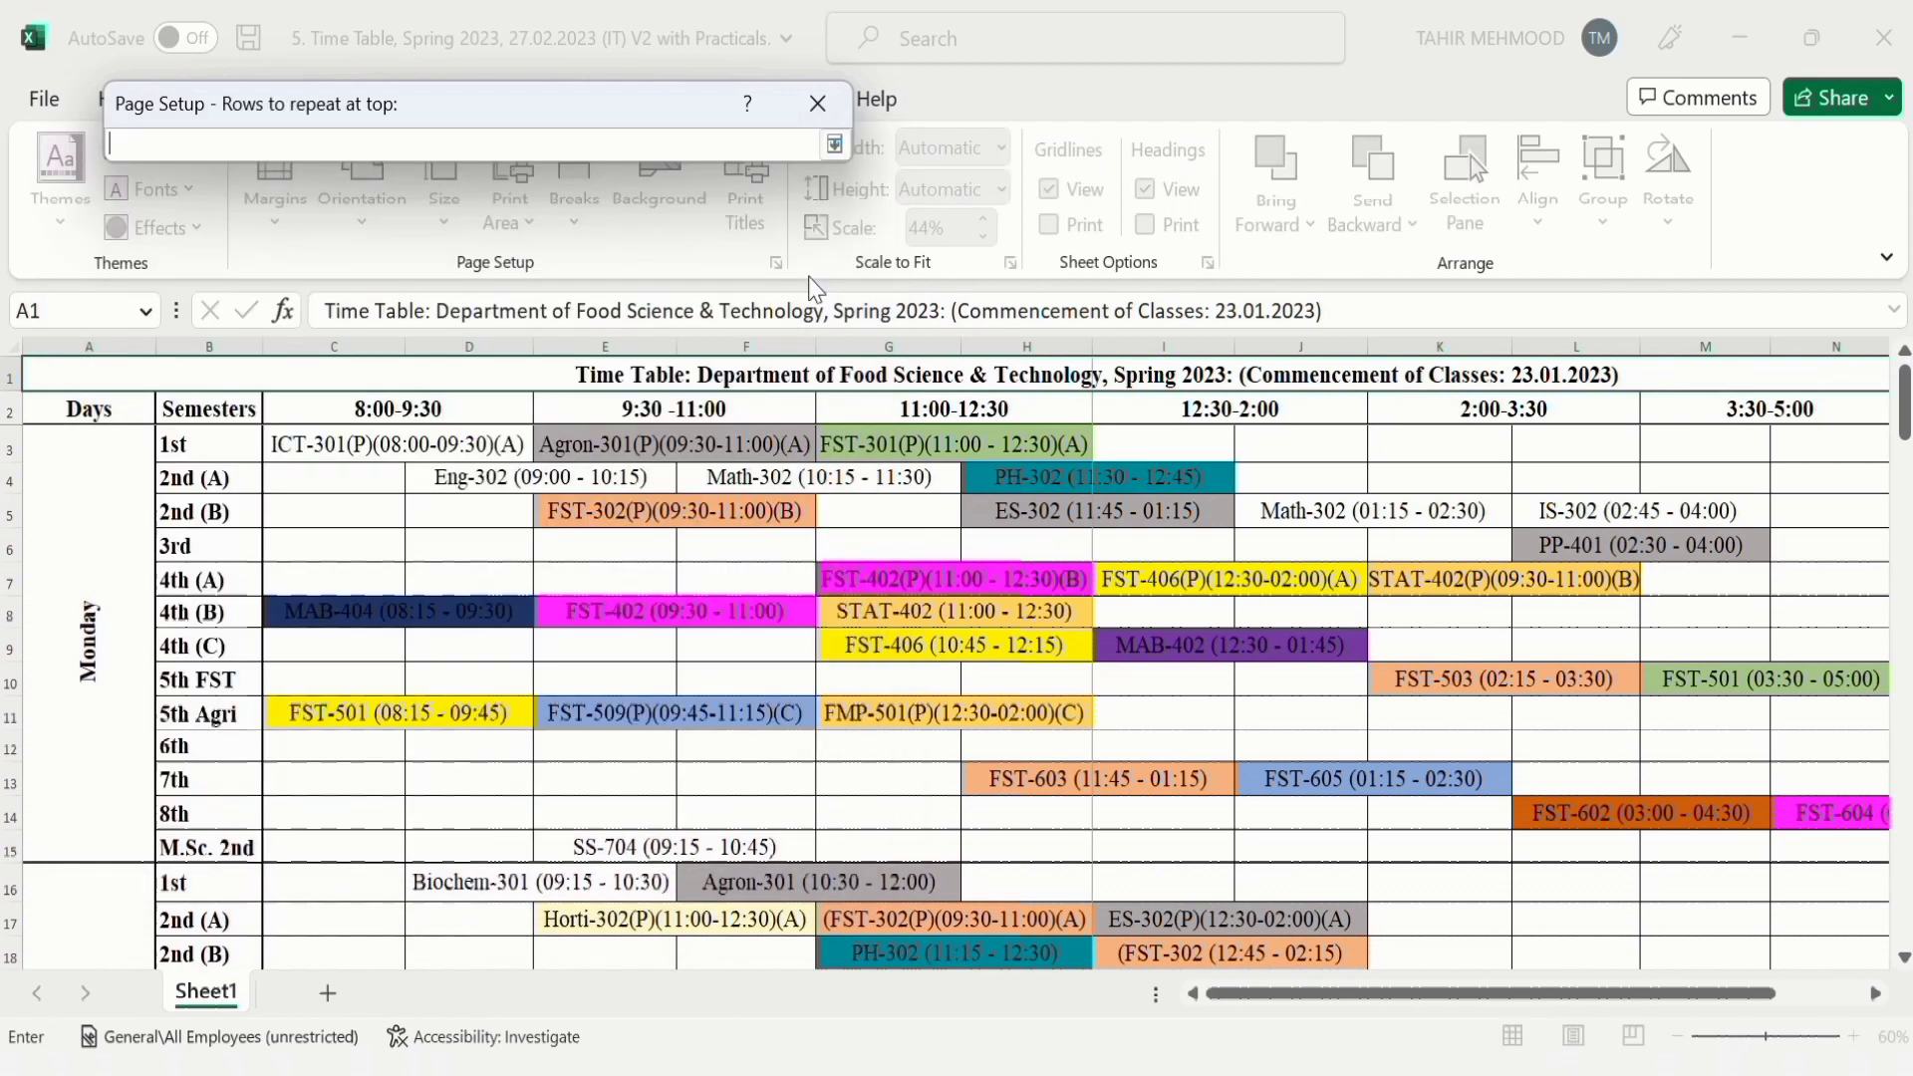
pyautogui.click(6, 374)
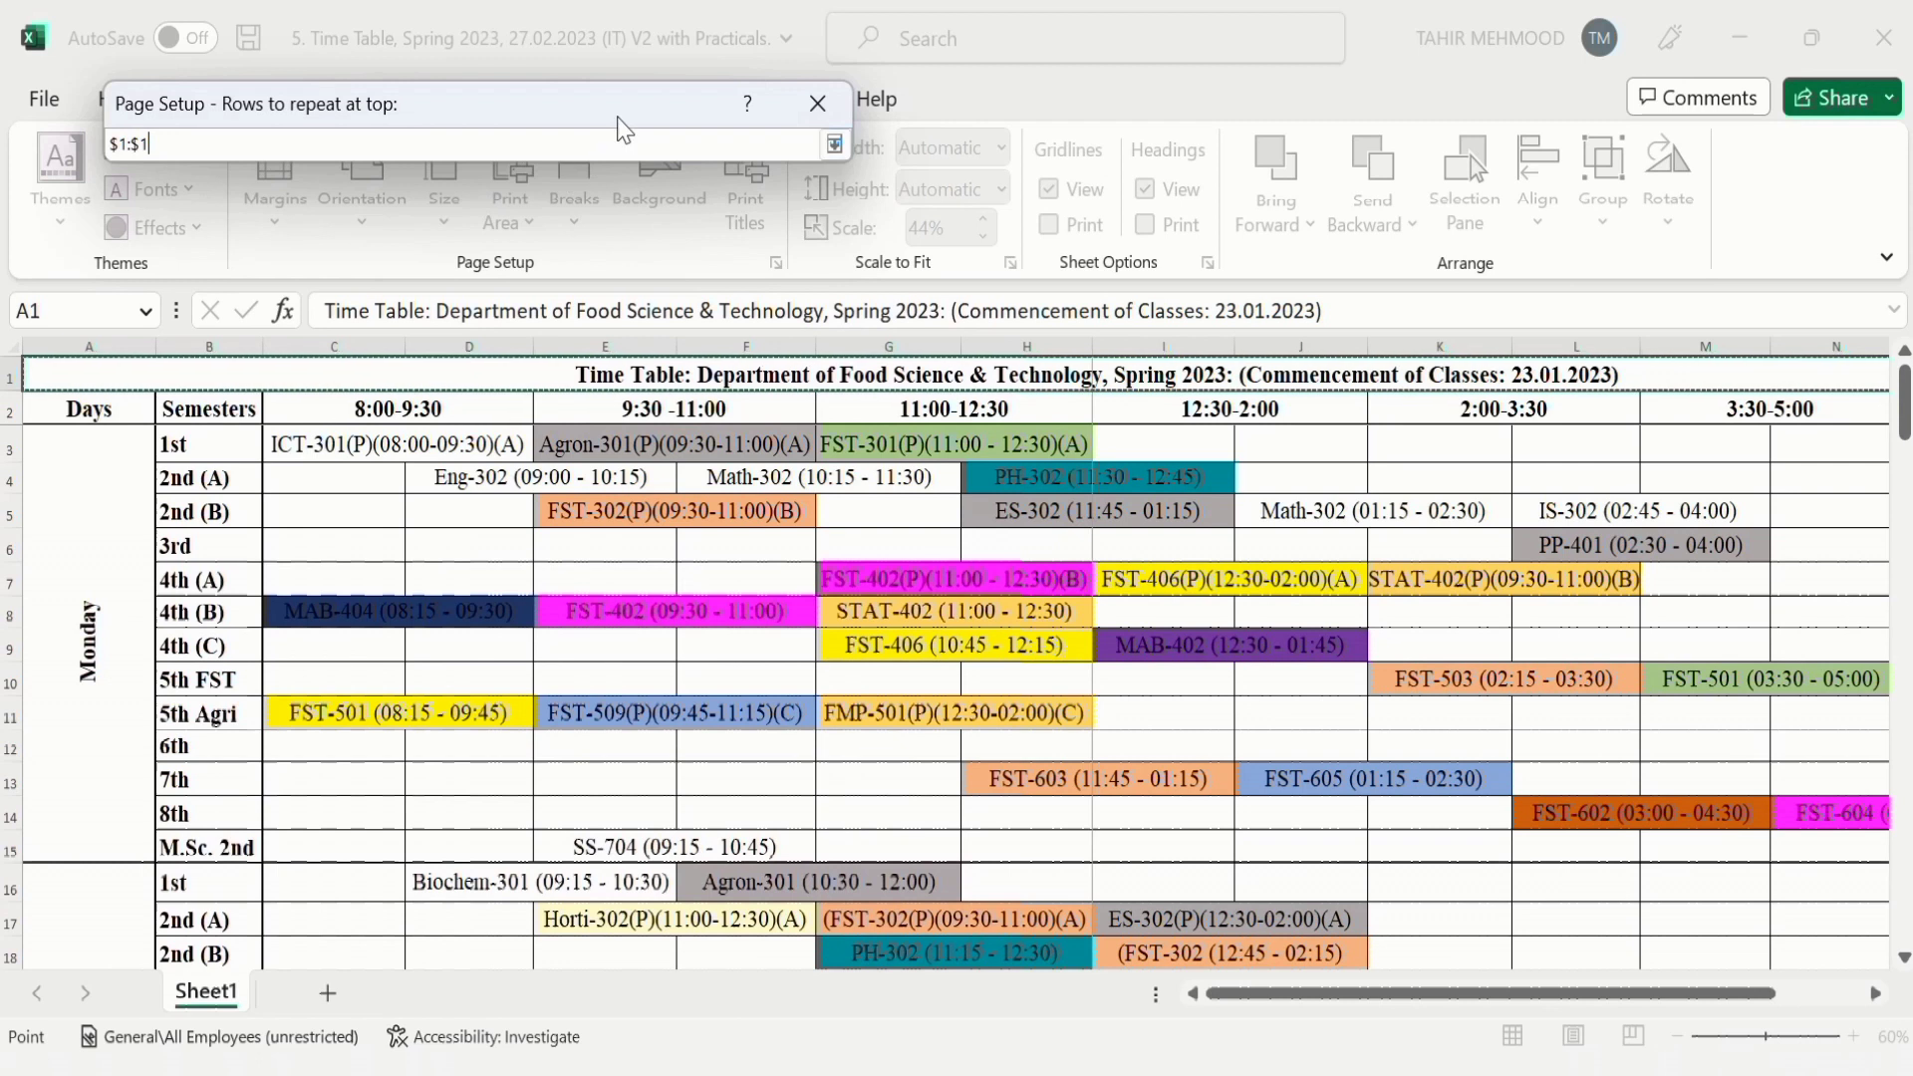
pyautogui.press('Return')
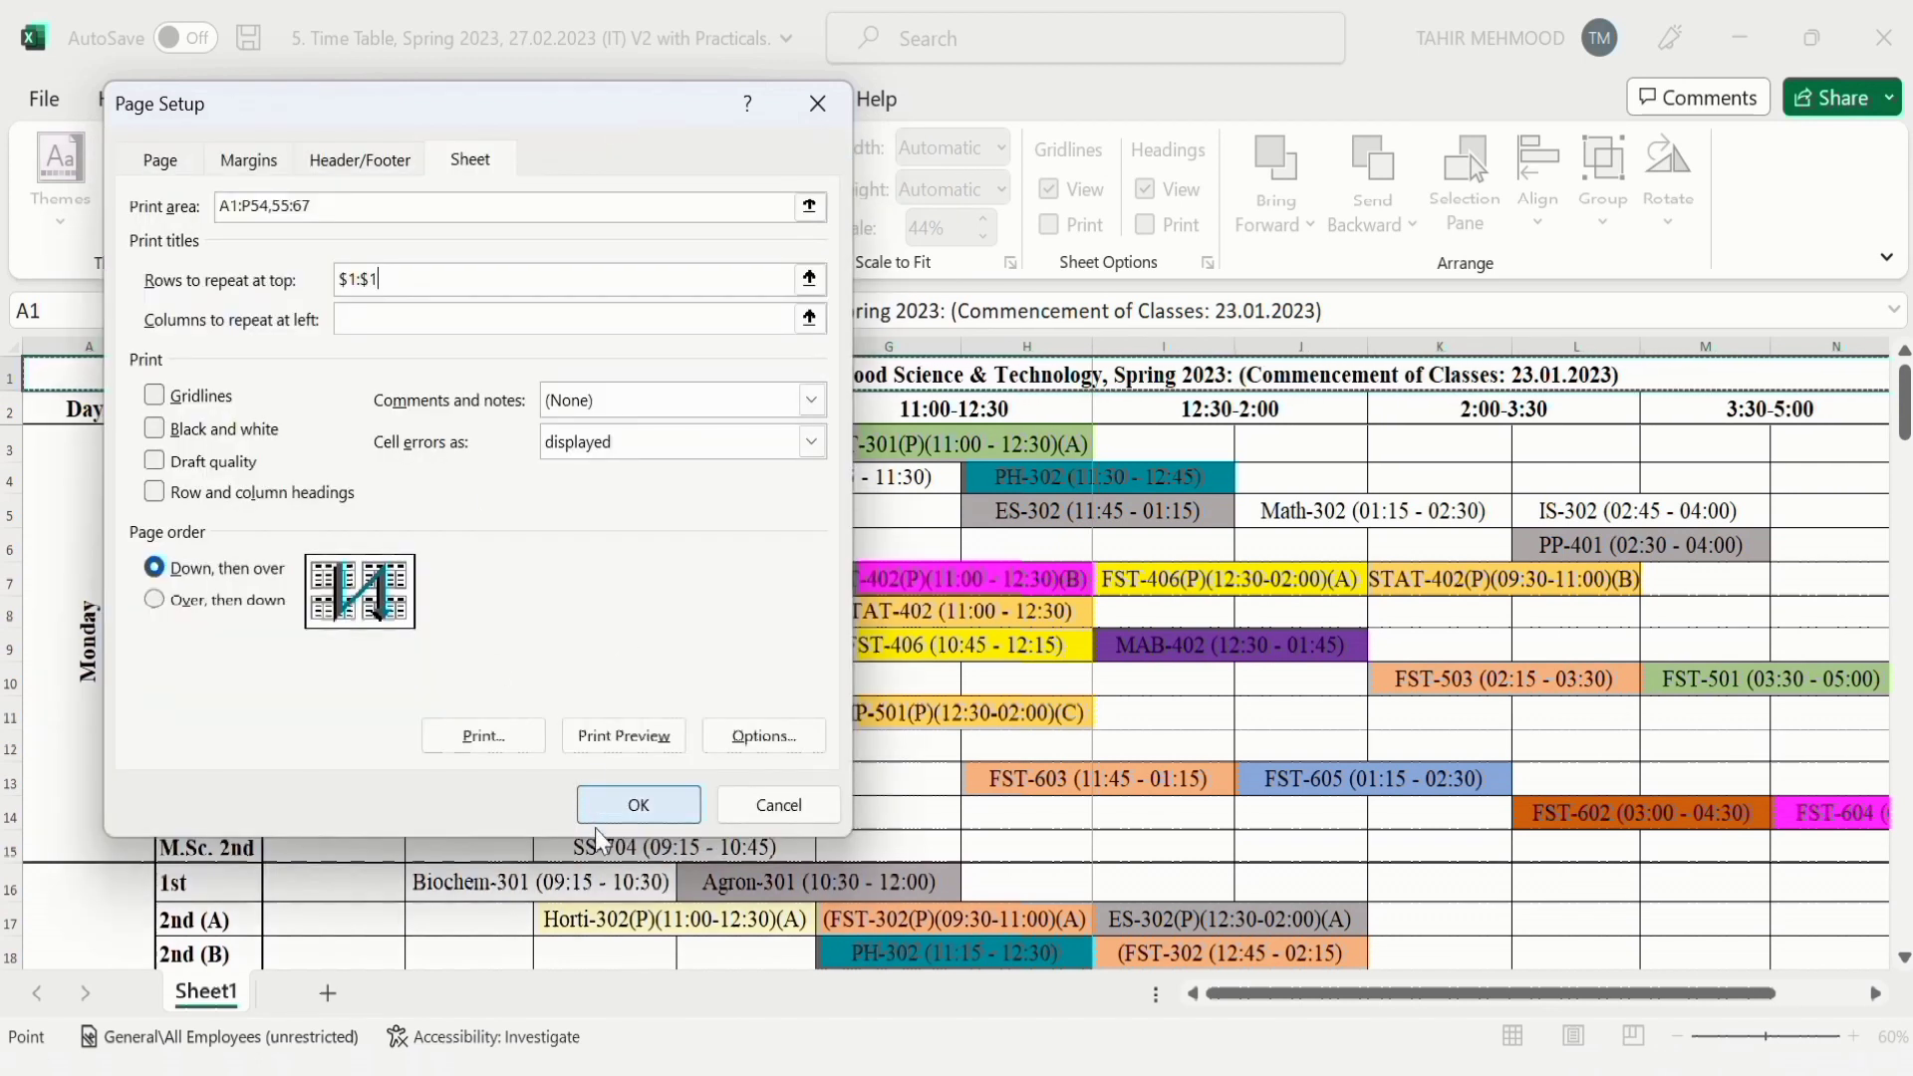
pyautogui.click(667, 796)
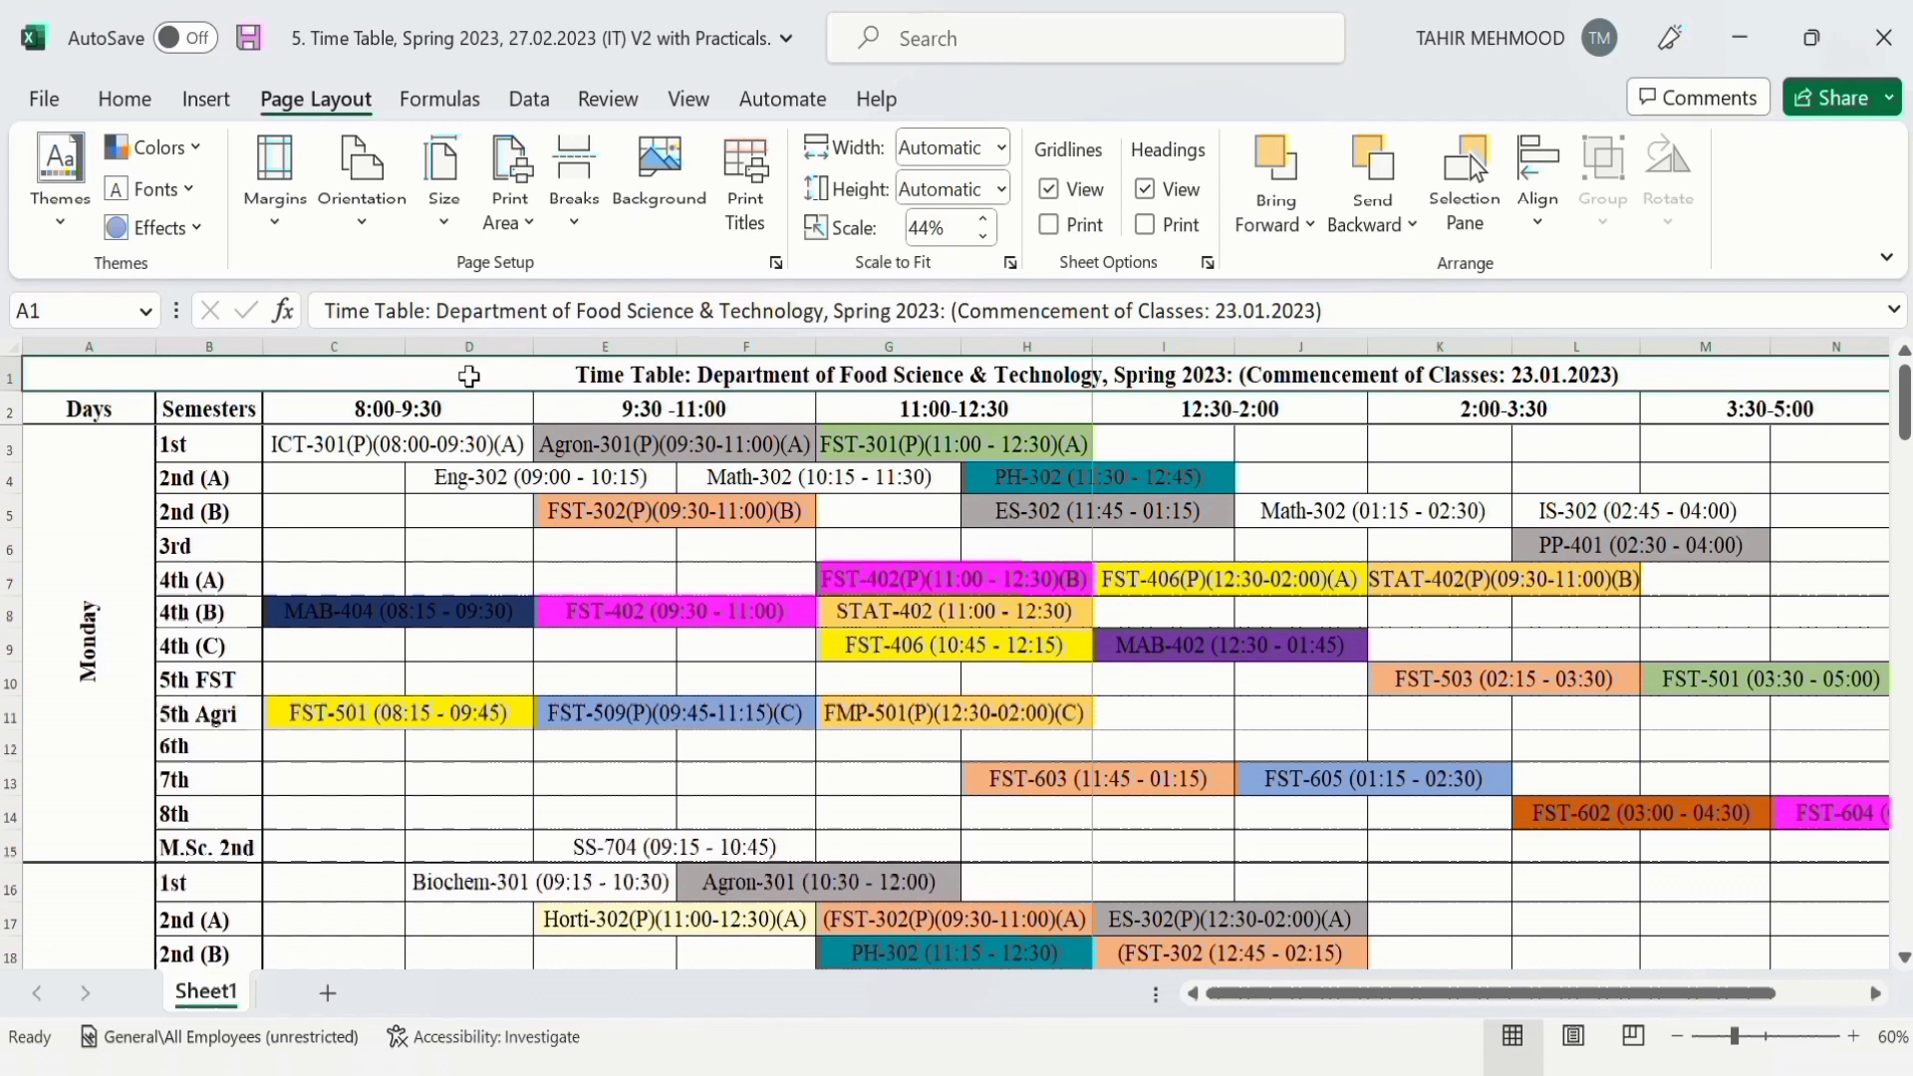
# Step: Page through the print preview to check the repeated title row, and return to the sheet
pyautogui.click(43, 97)
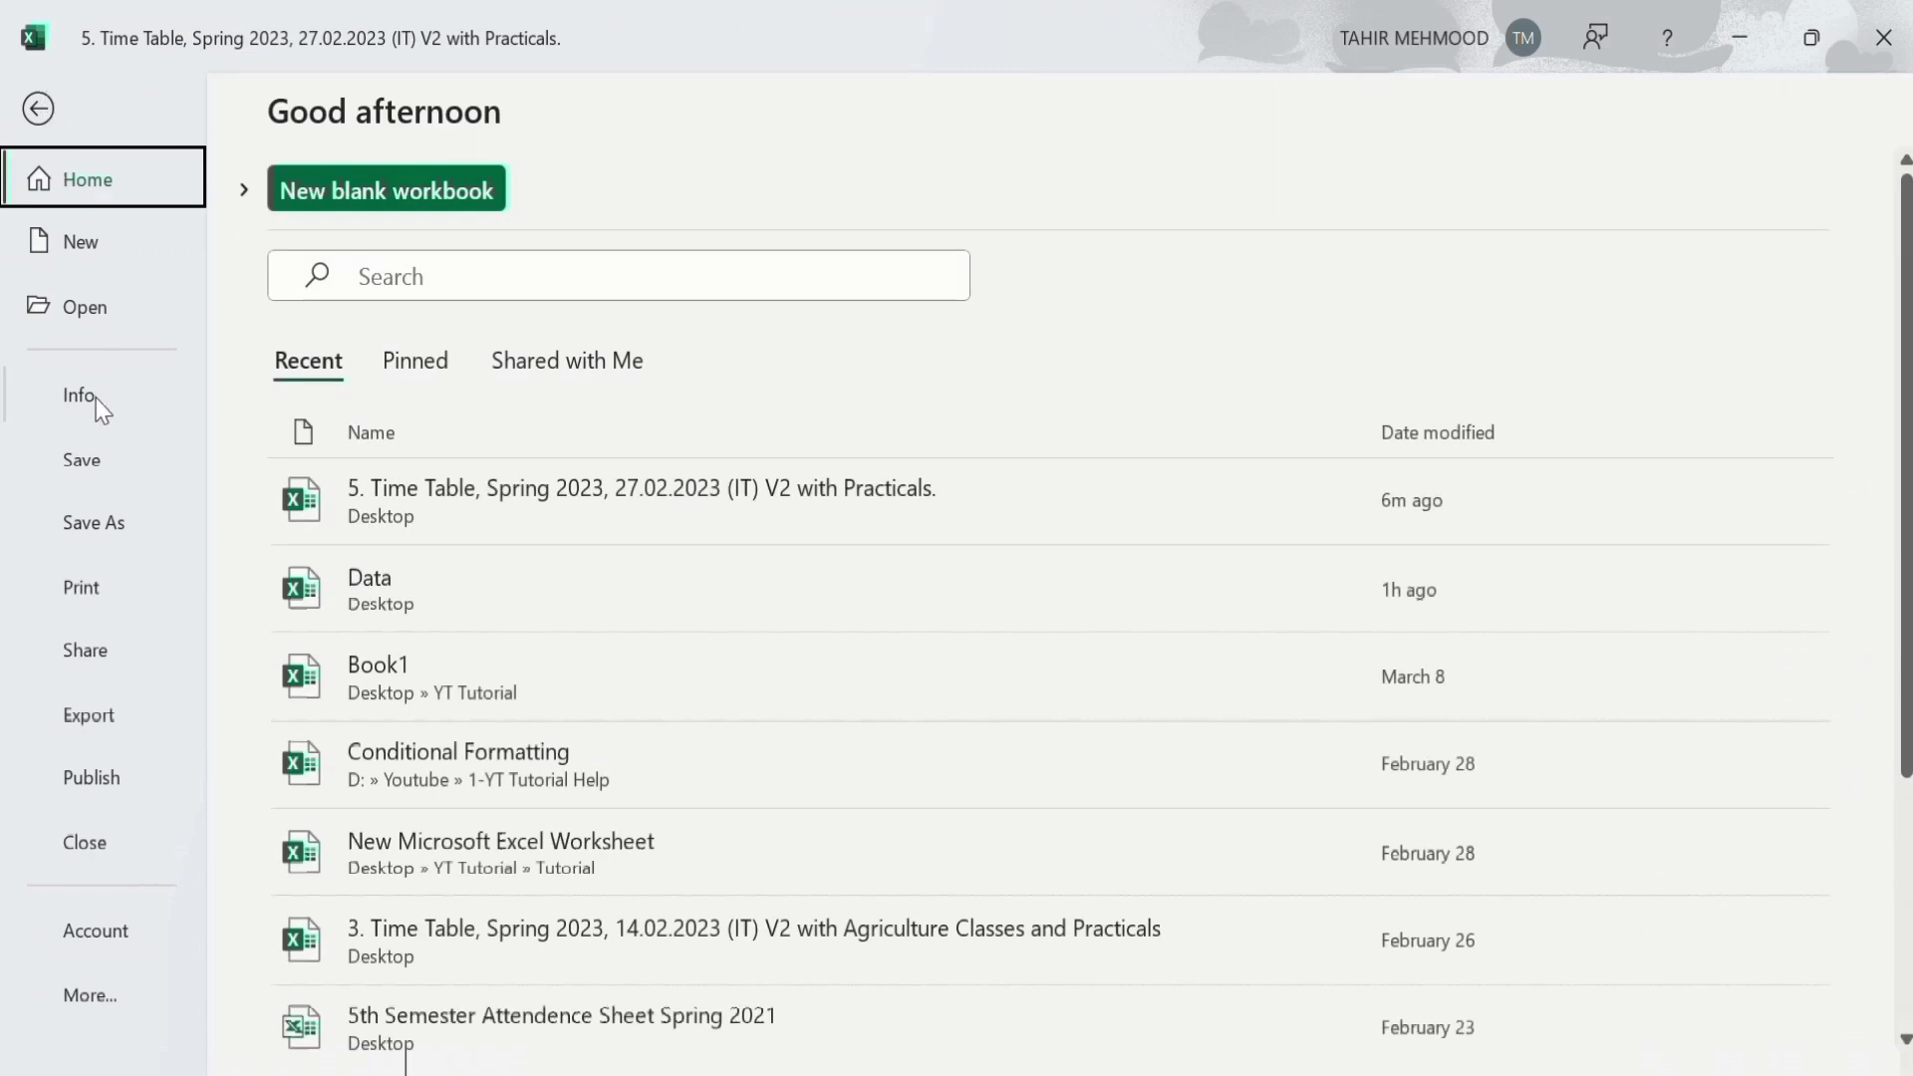
pyautogui.click(91, 592)
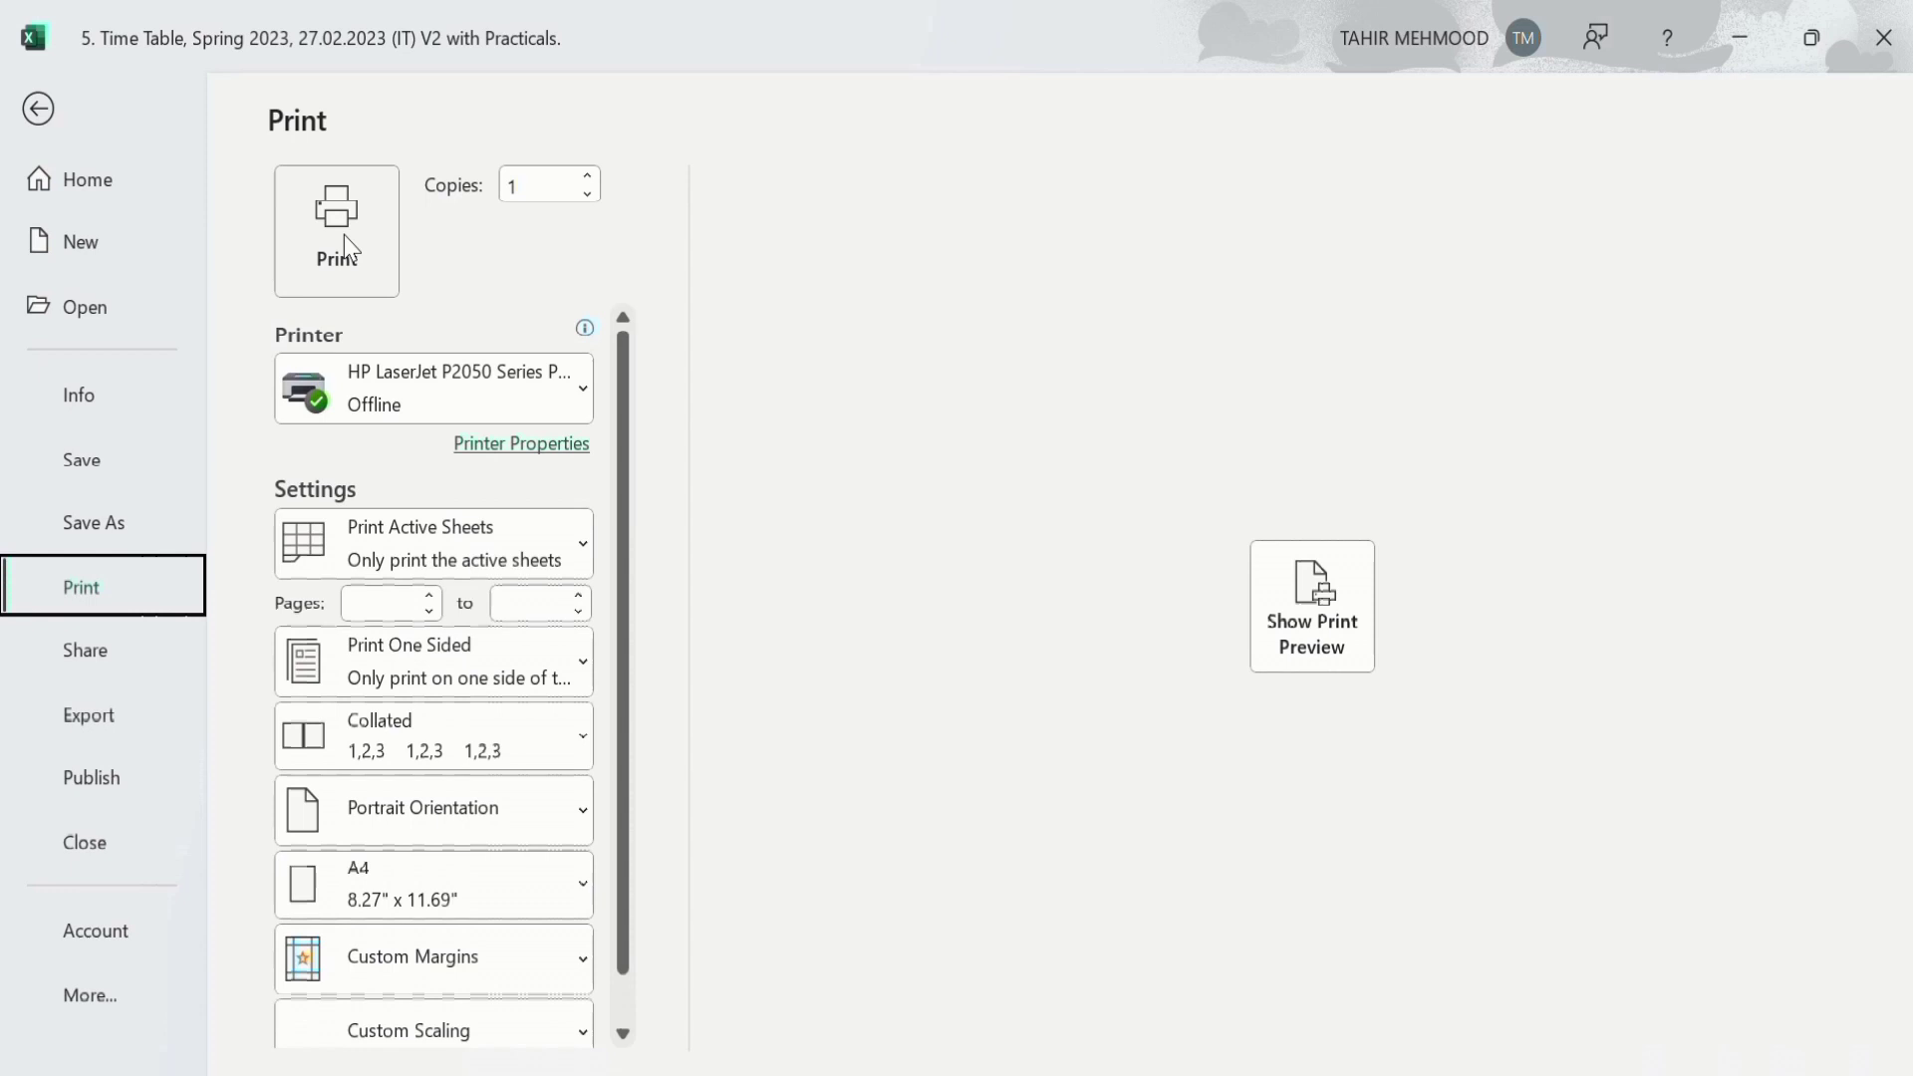
pyautogui.click(1310, 616)
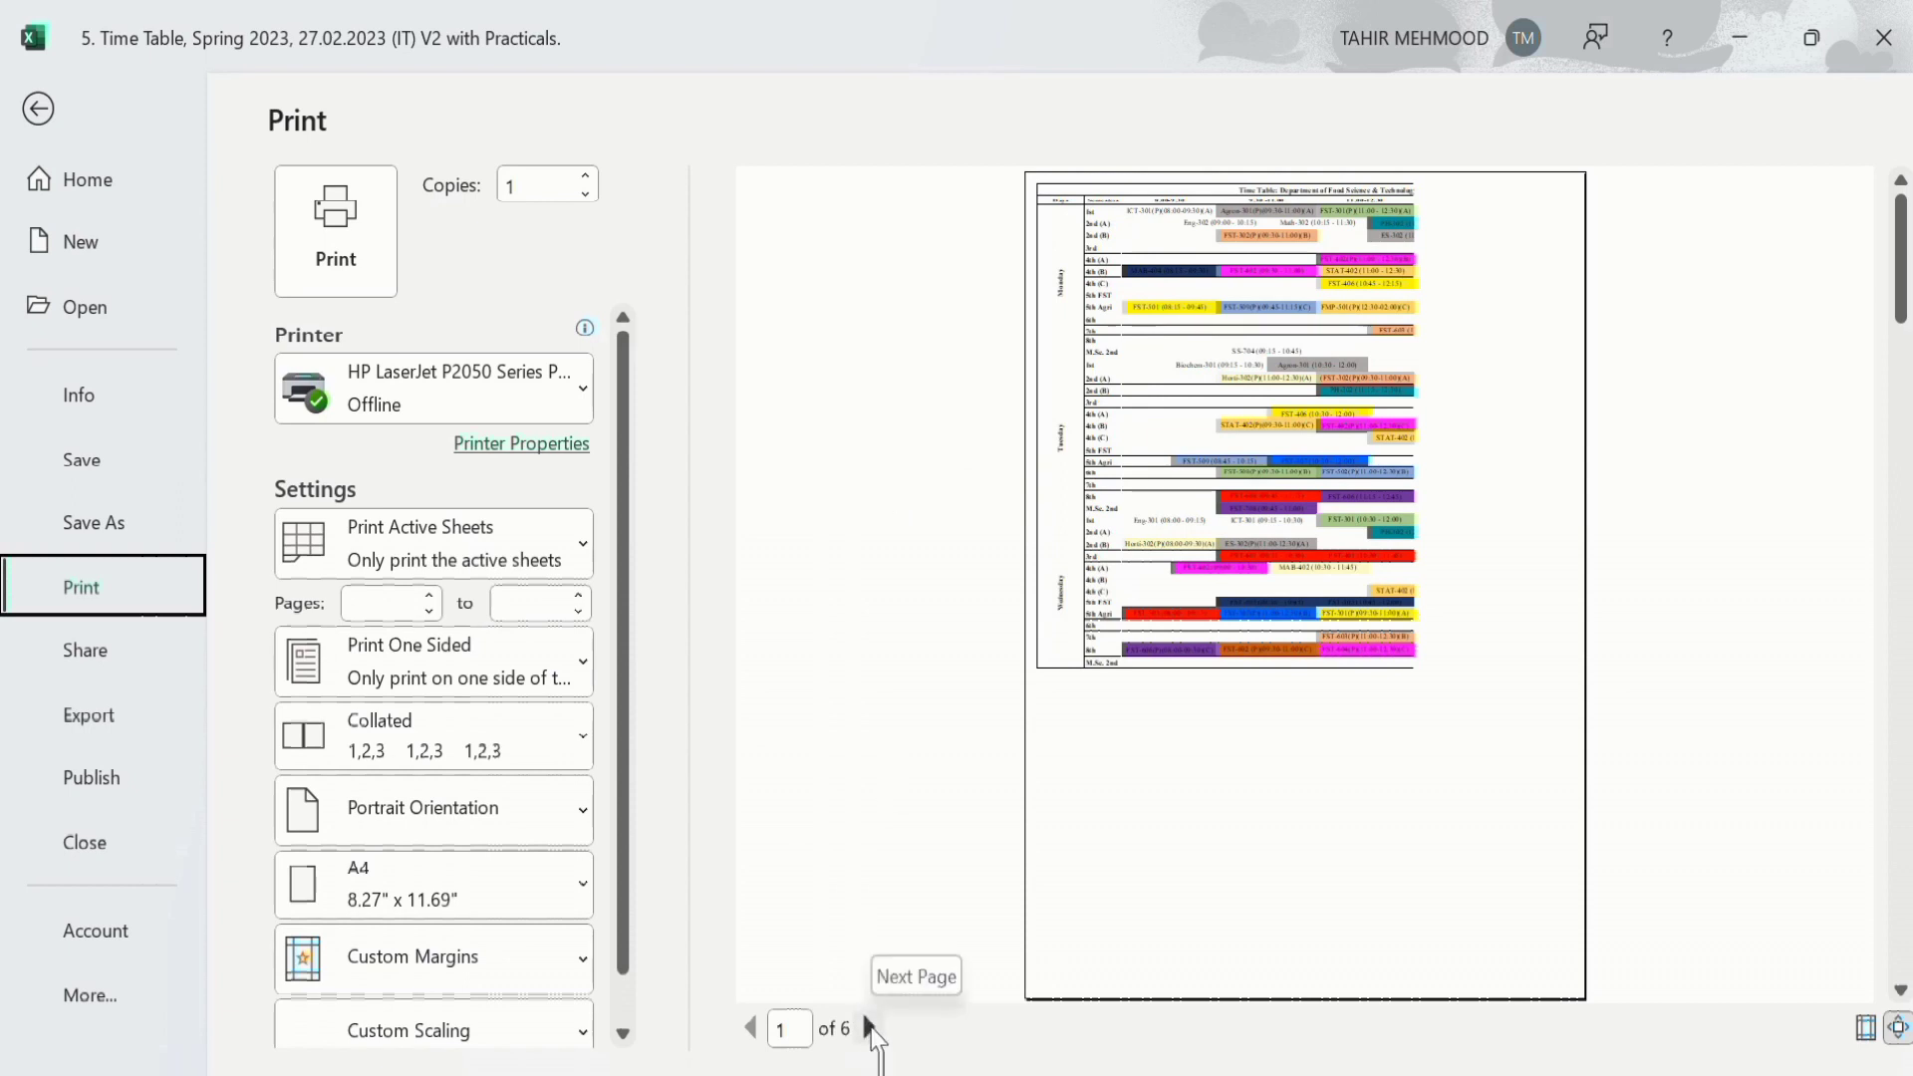
pyautogui.click(870, 1028)
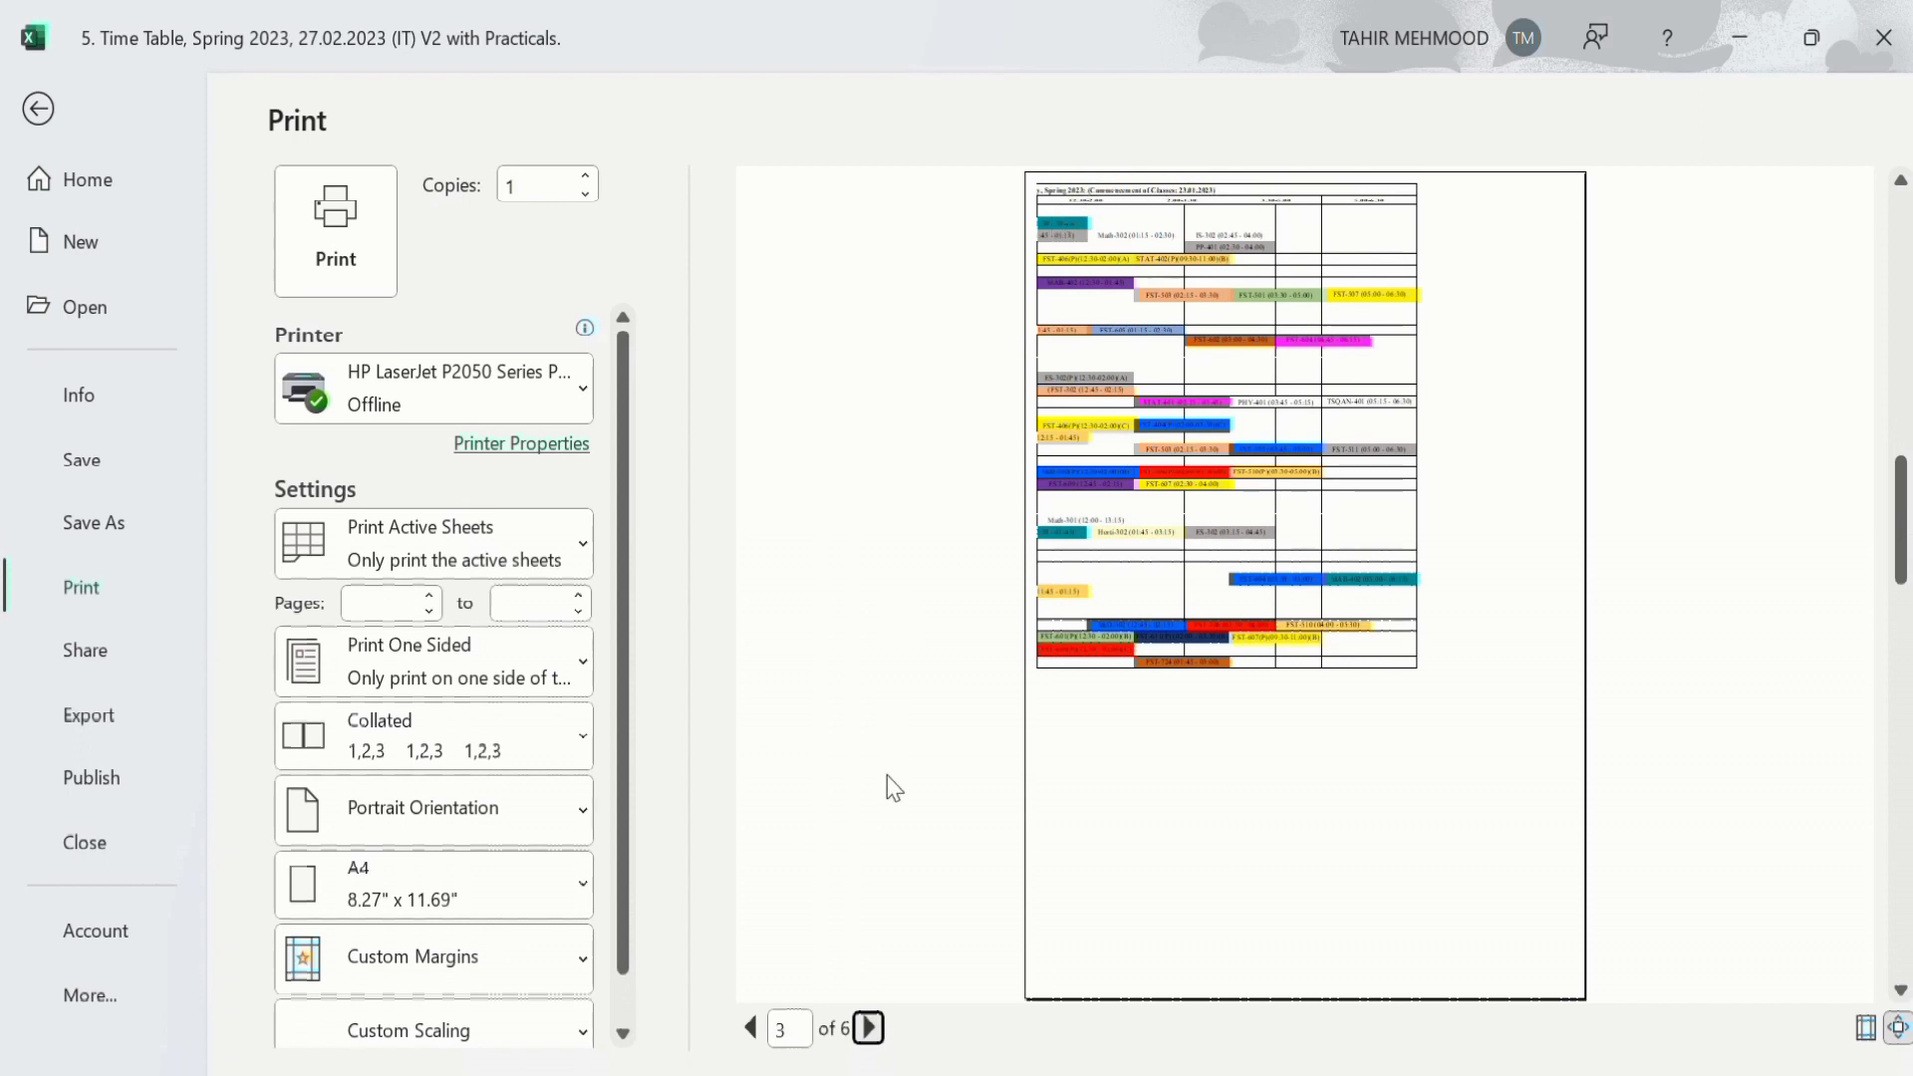
pyautogui.click(869, 1027)
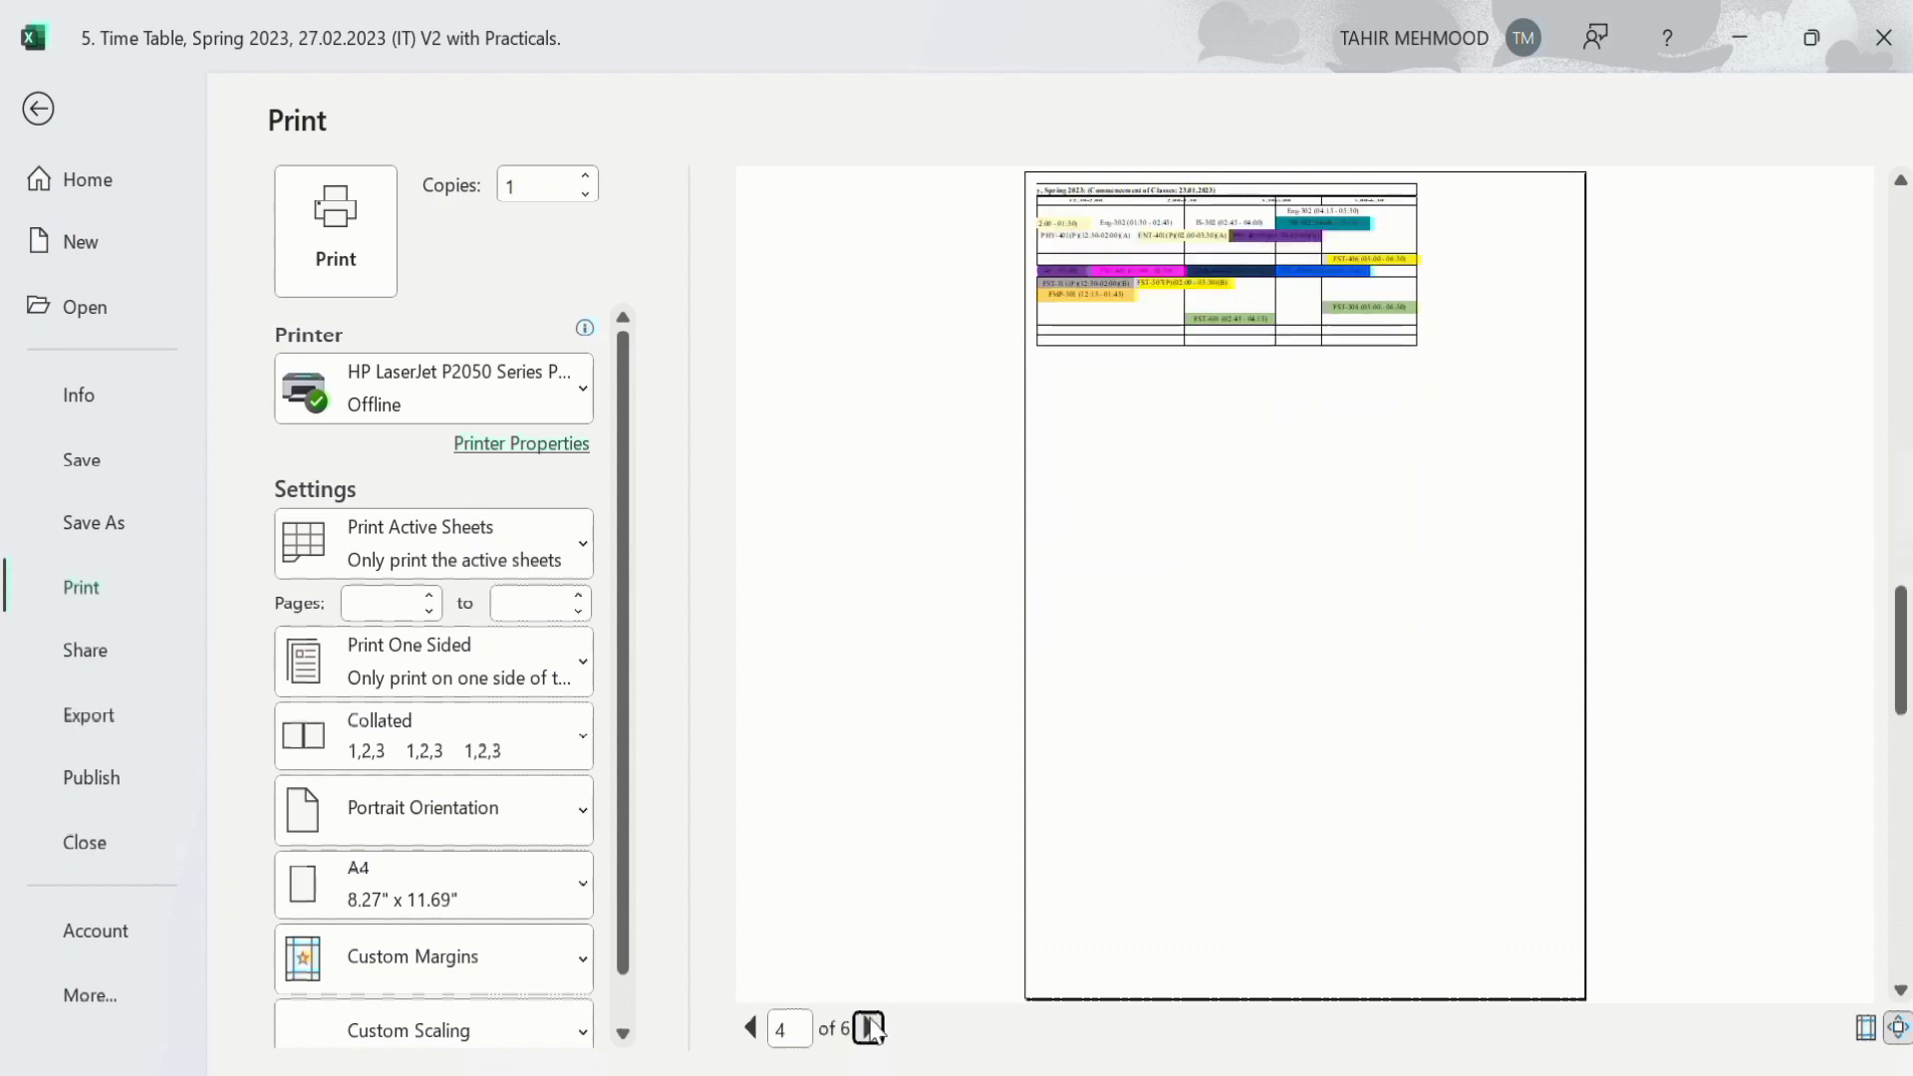
pyautogui.click(869, 1027)
pyautogui.press('Escape')
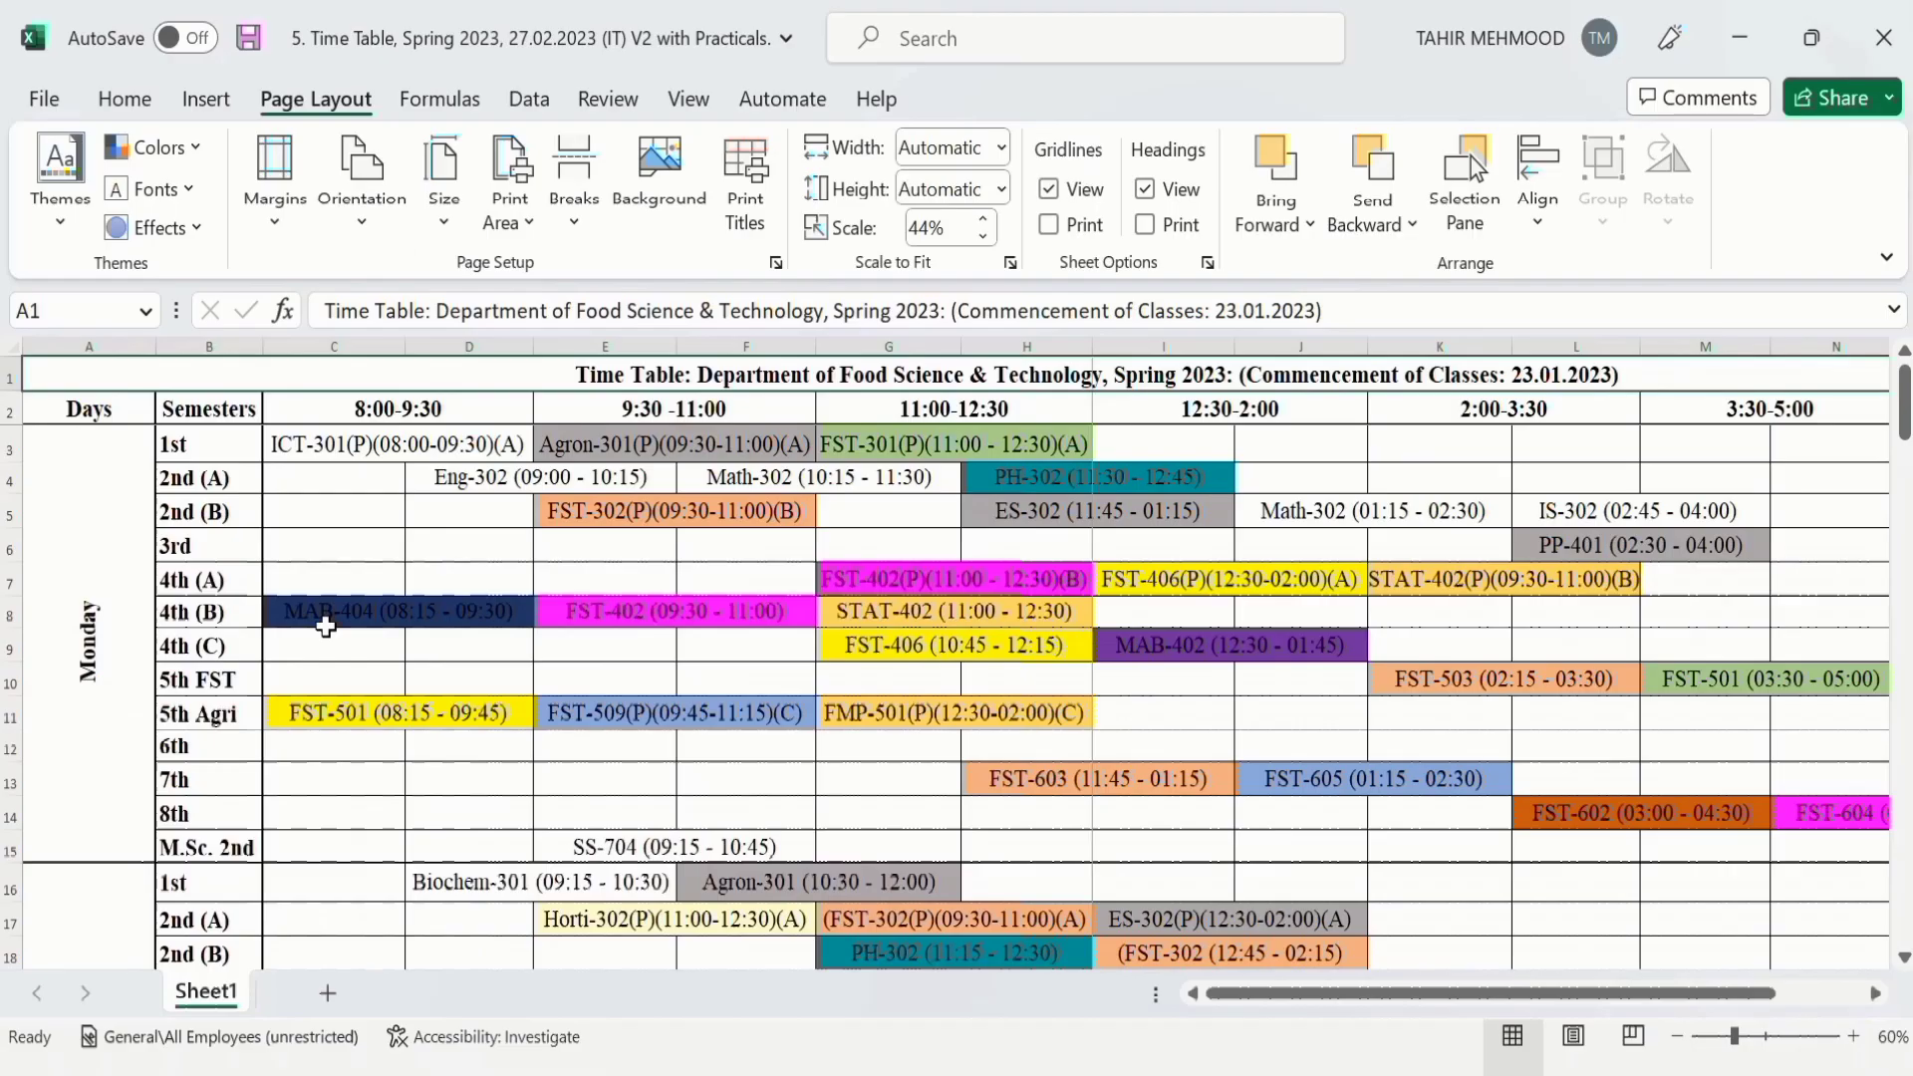
# Step: Change the page orientation to Landscape and check the first page in the print preview
pyautogui.click(362, 221)
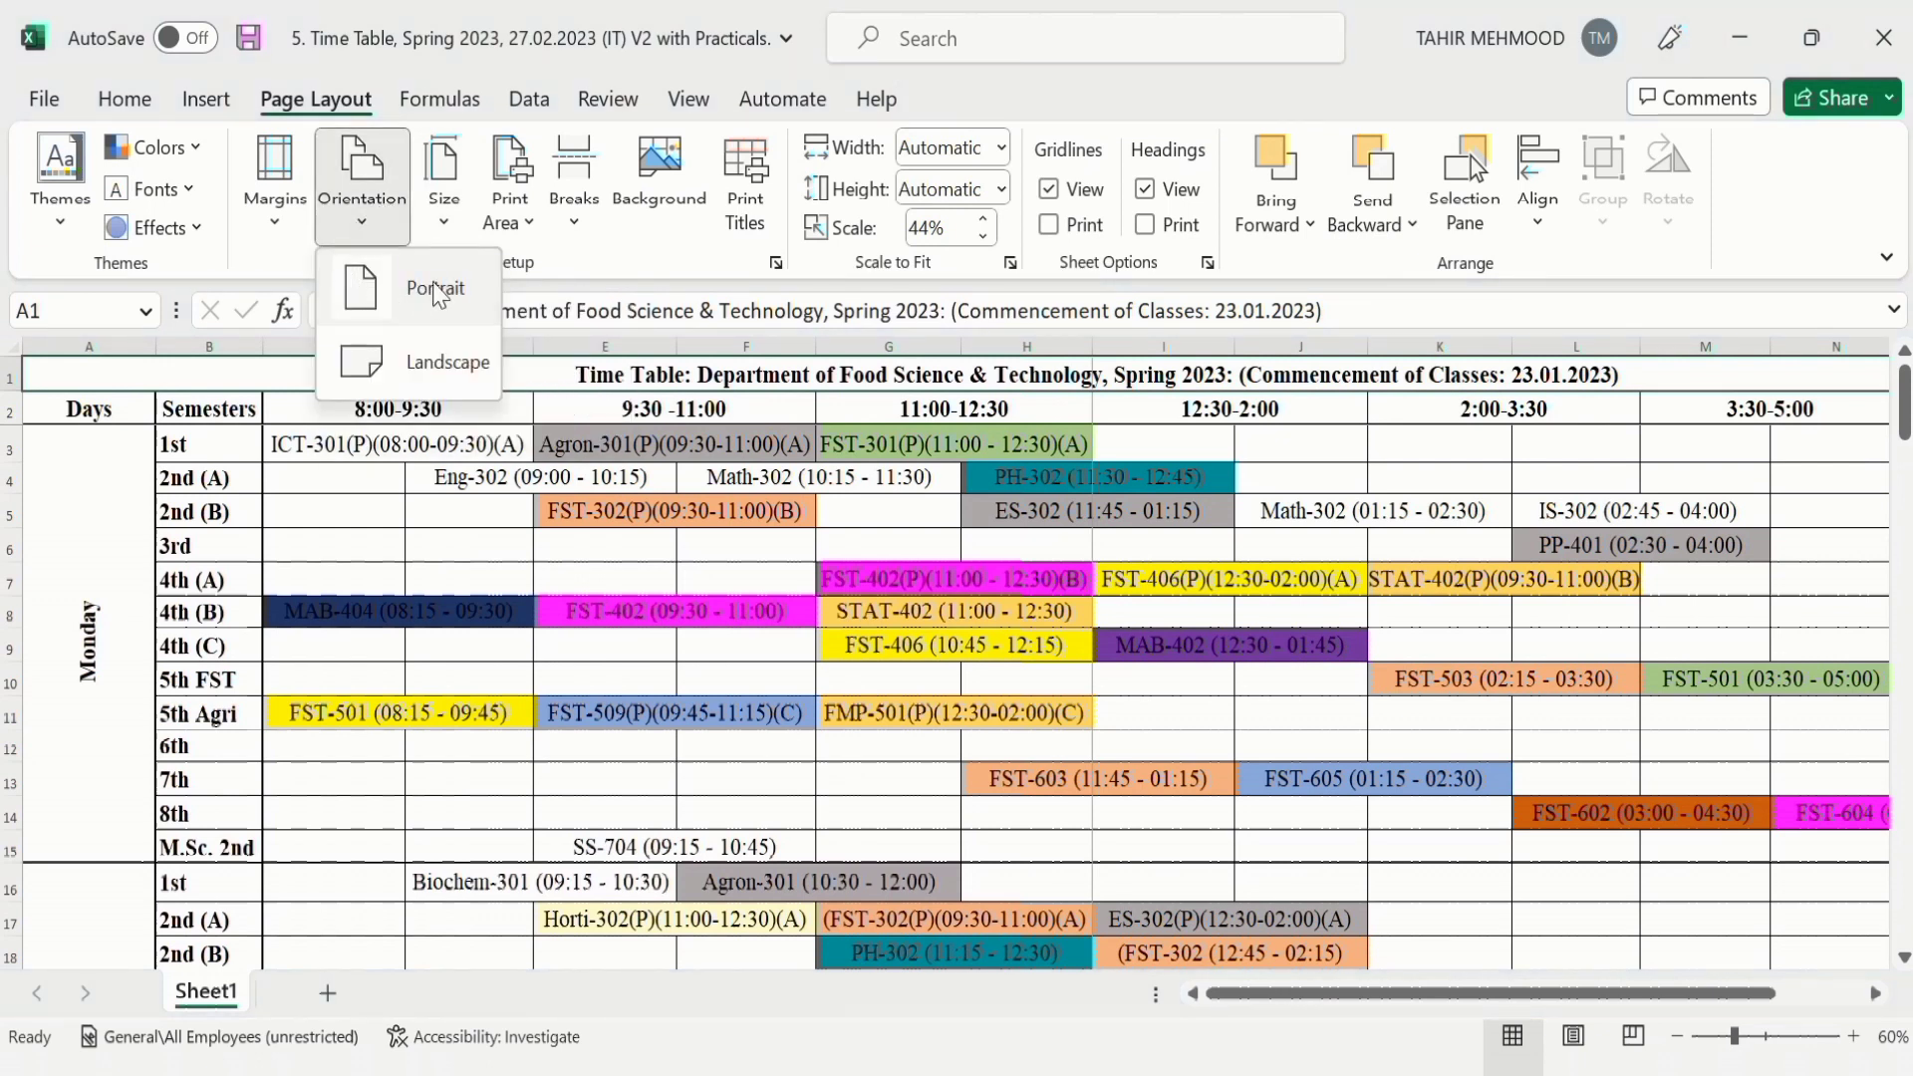
pyautogui.click(430, 365)
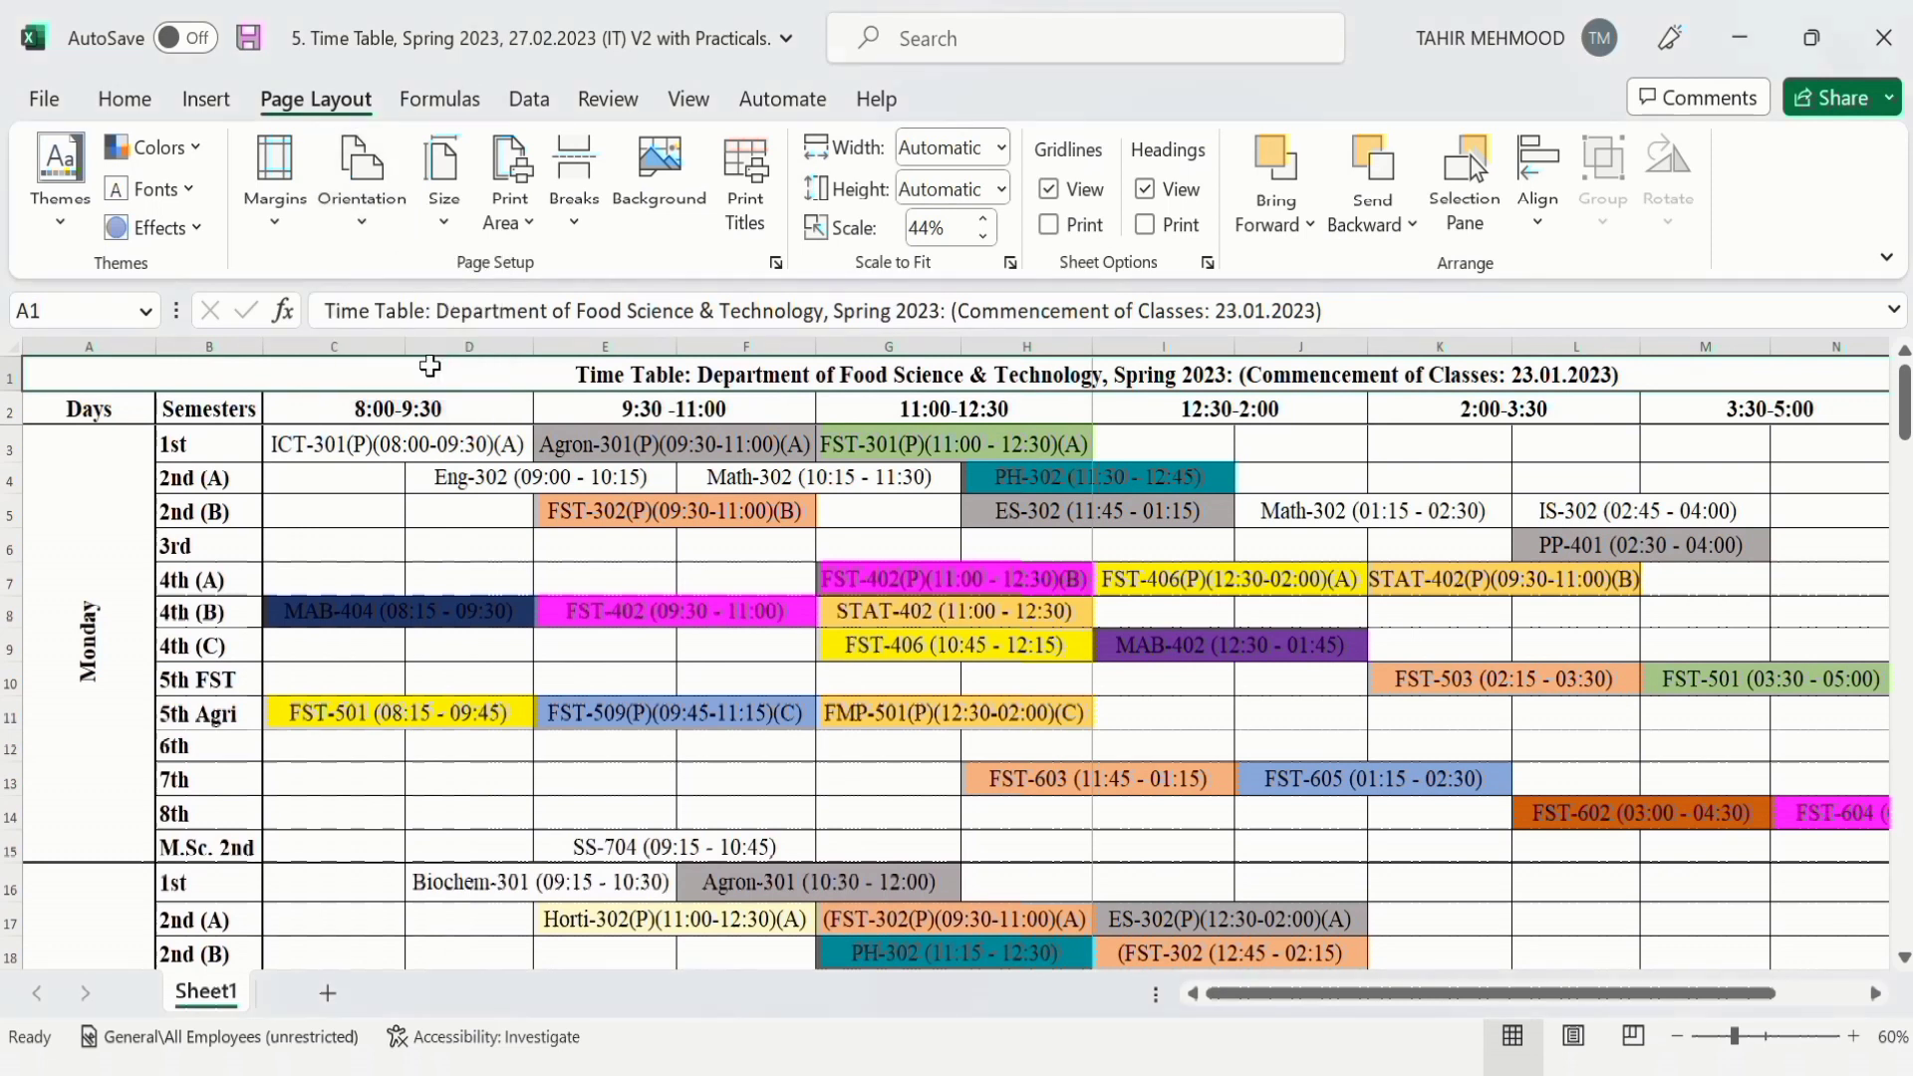
pyautogui.click(45, 100)
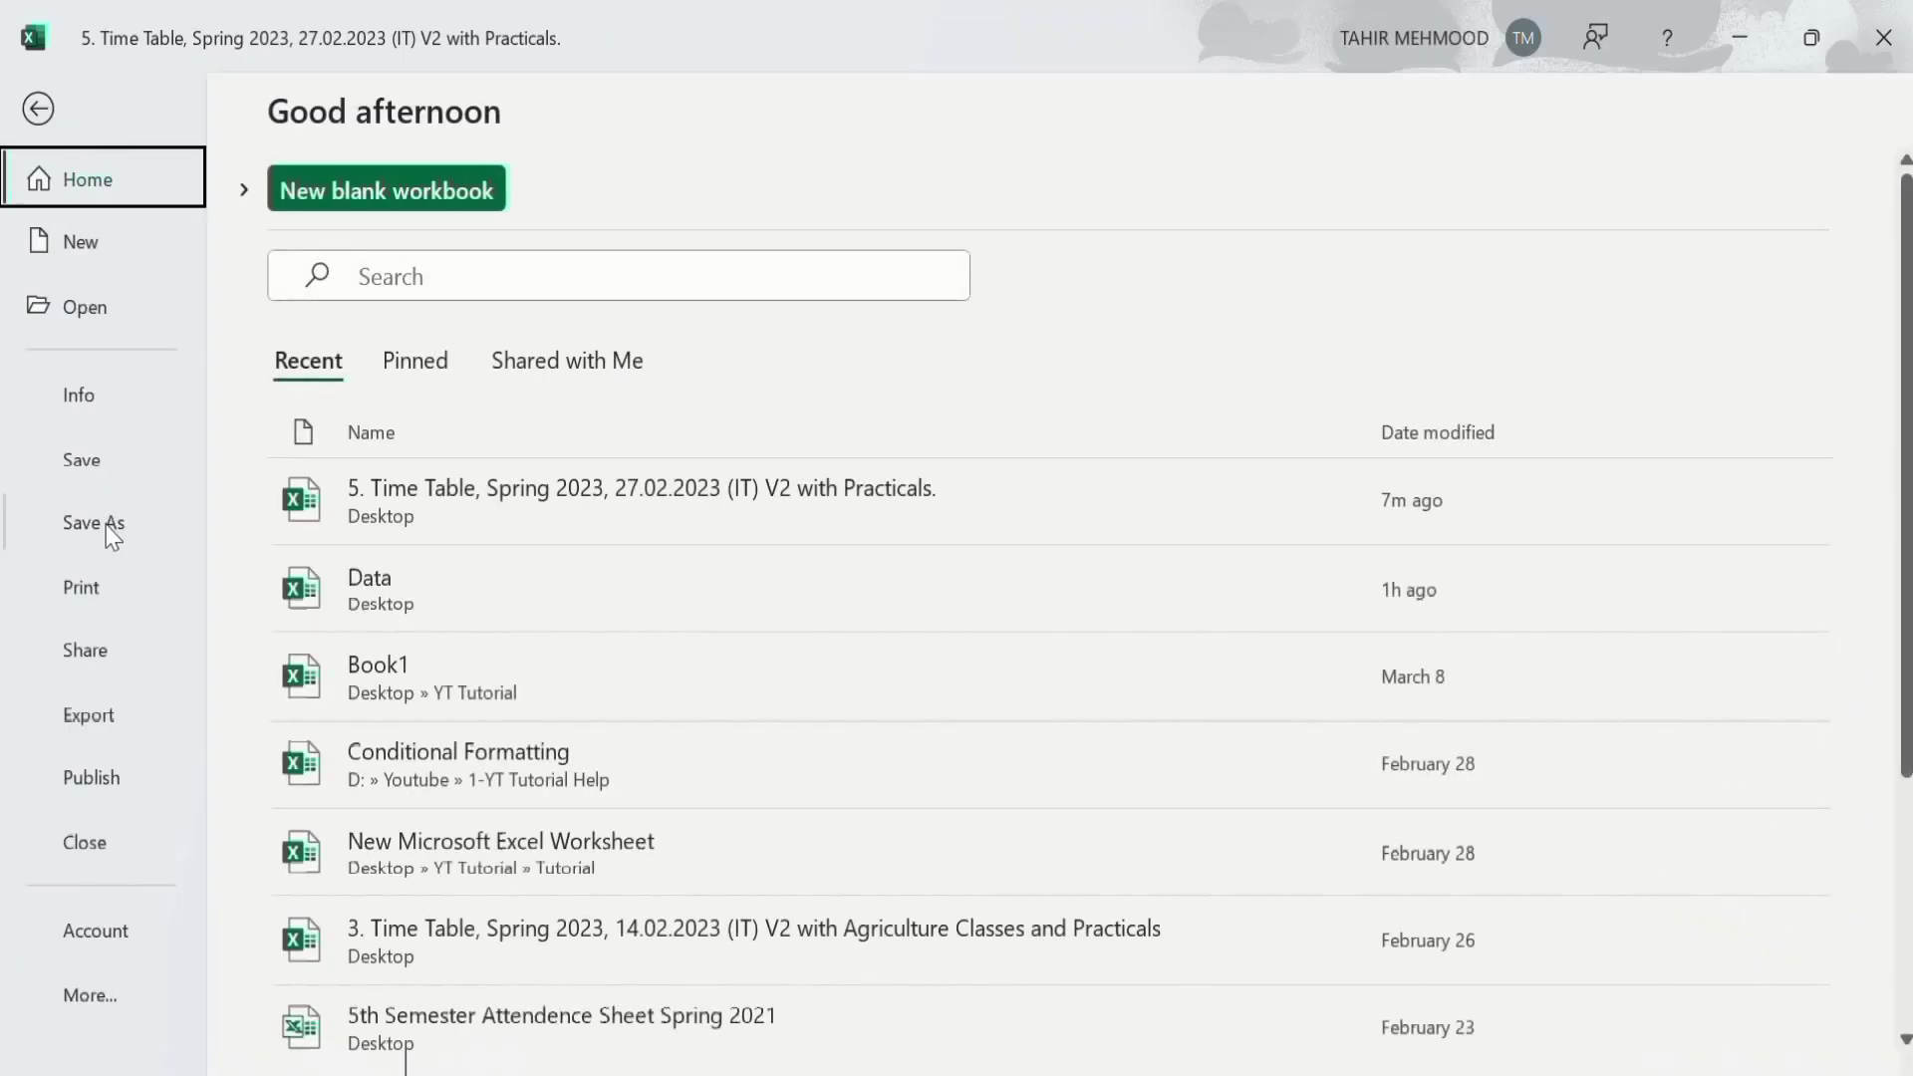
pyautogui.click(97, 593)
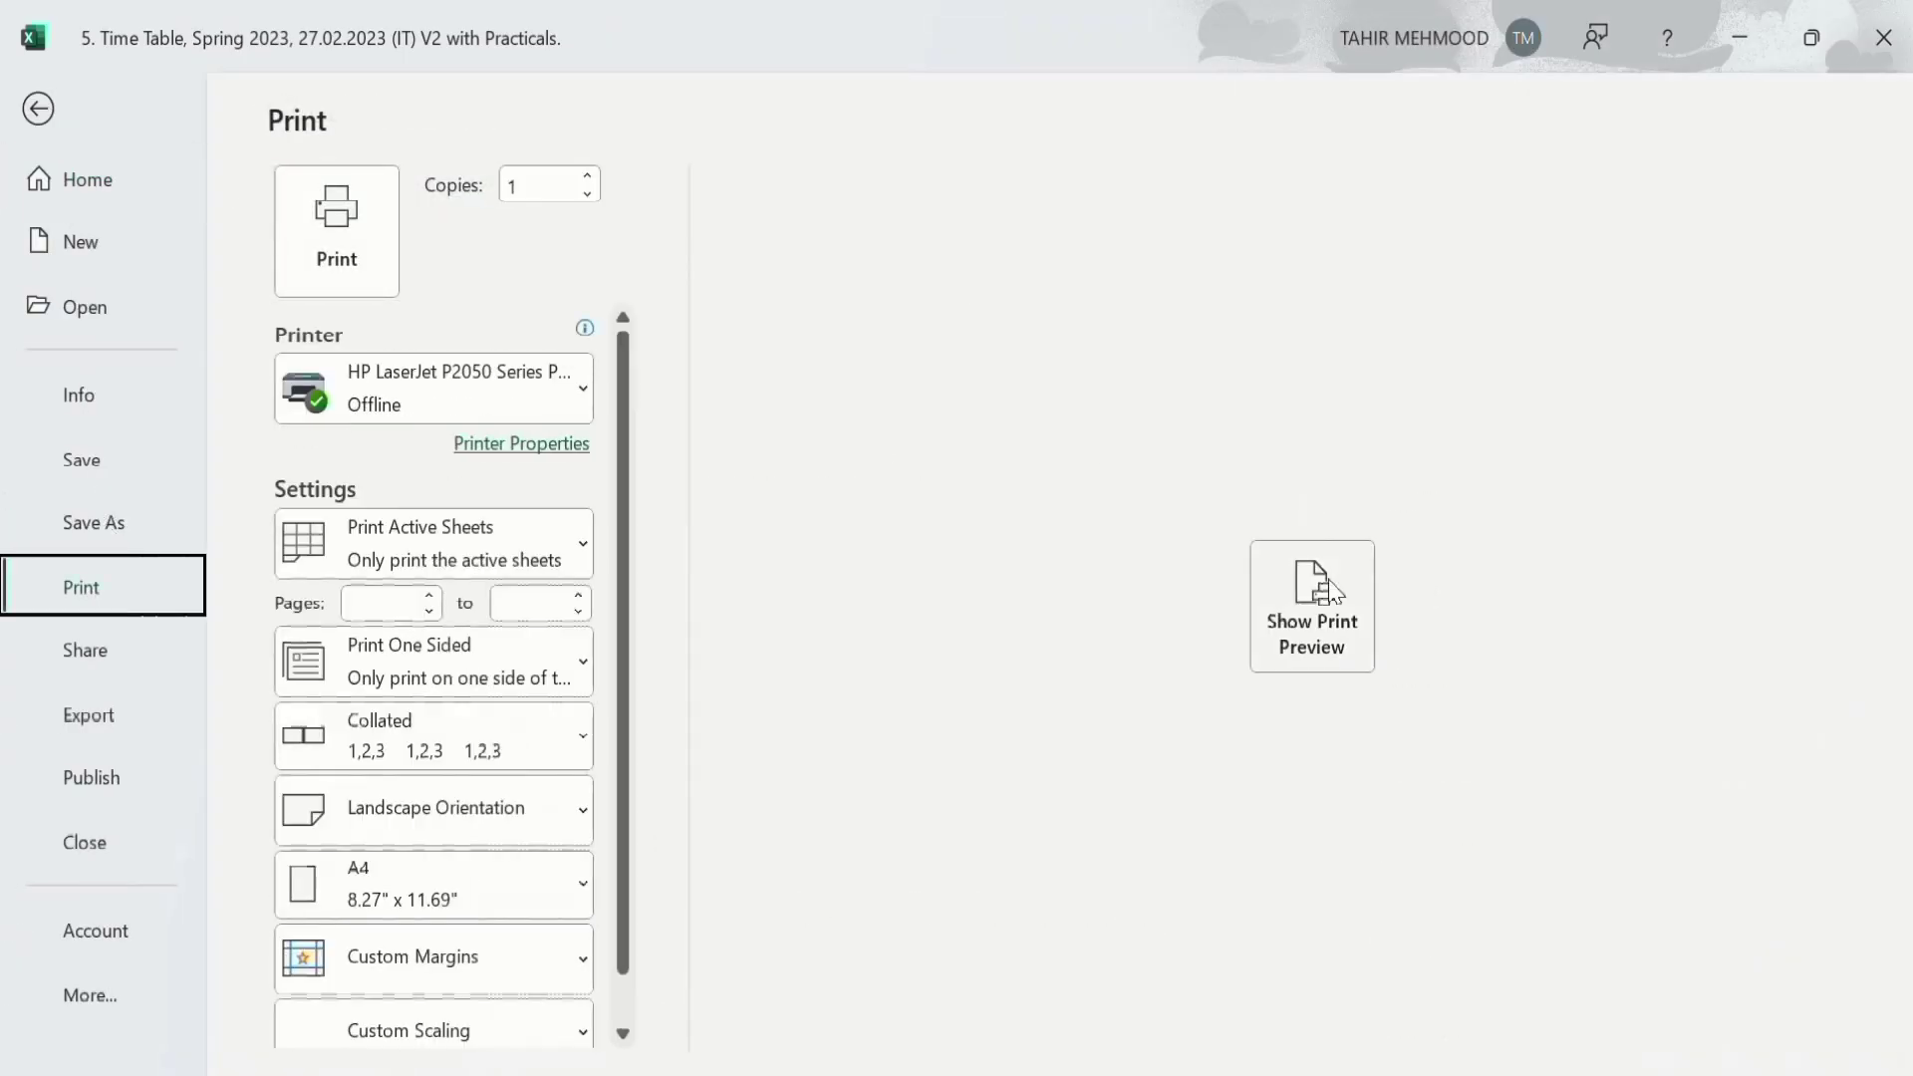
pyautogui.click(1330, 601)
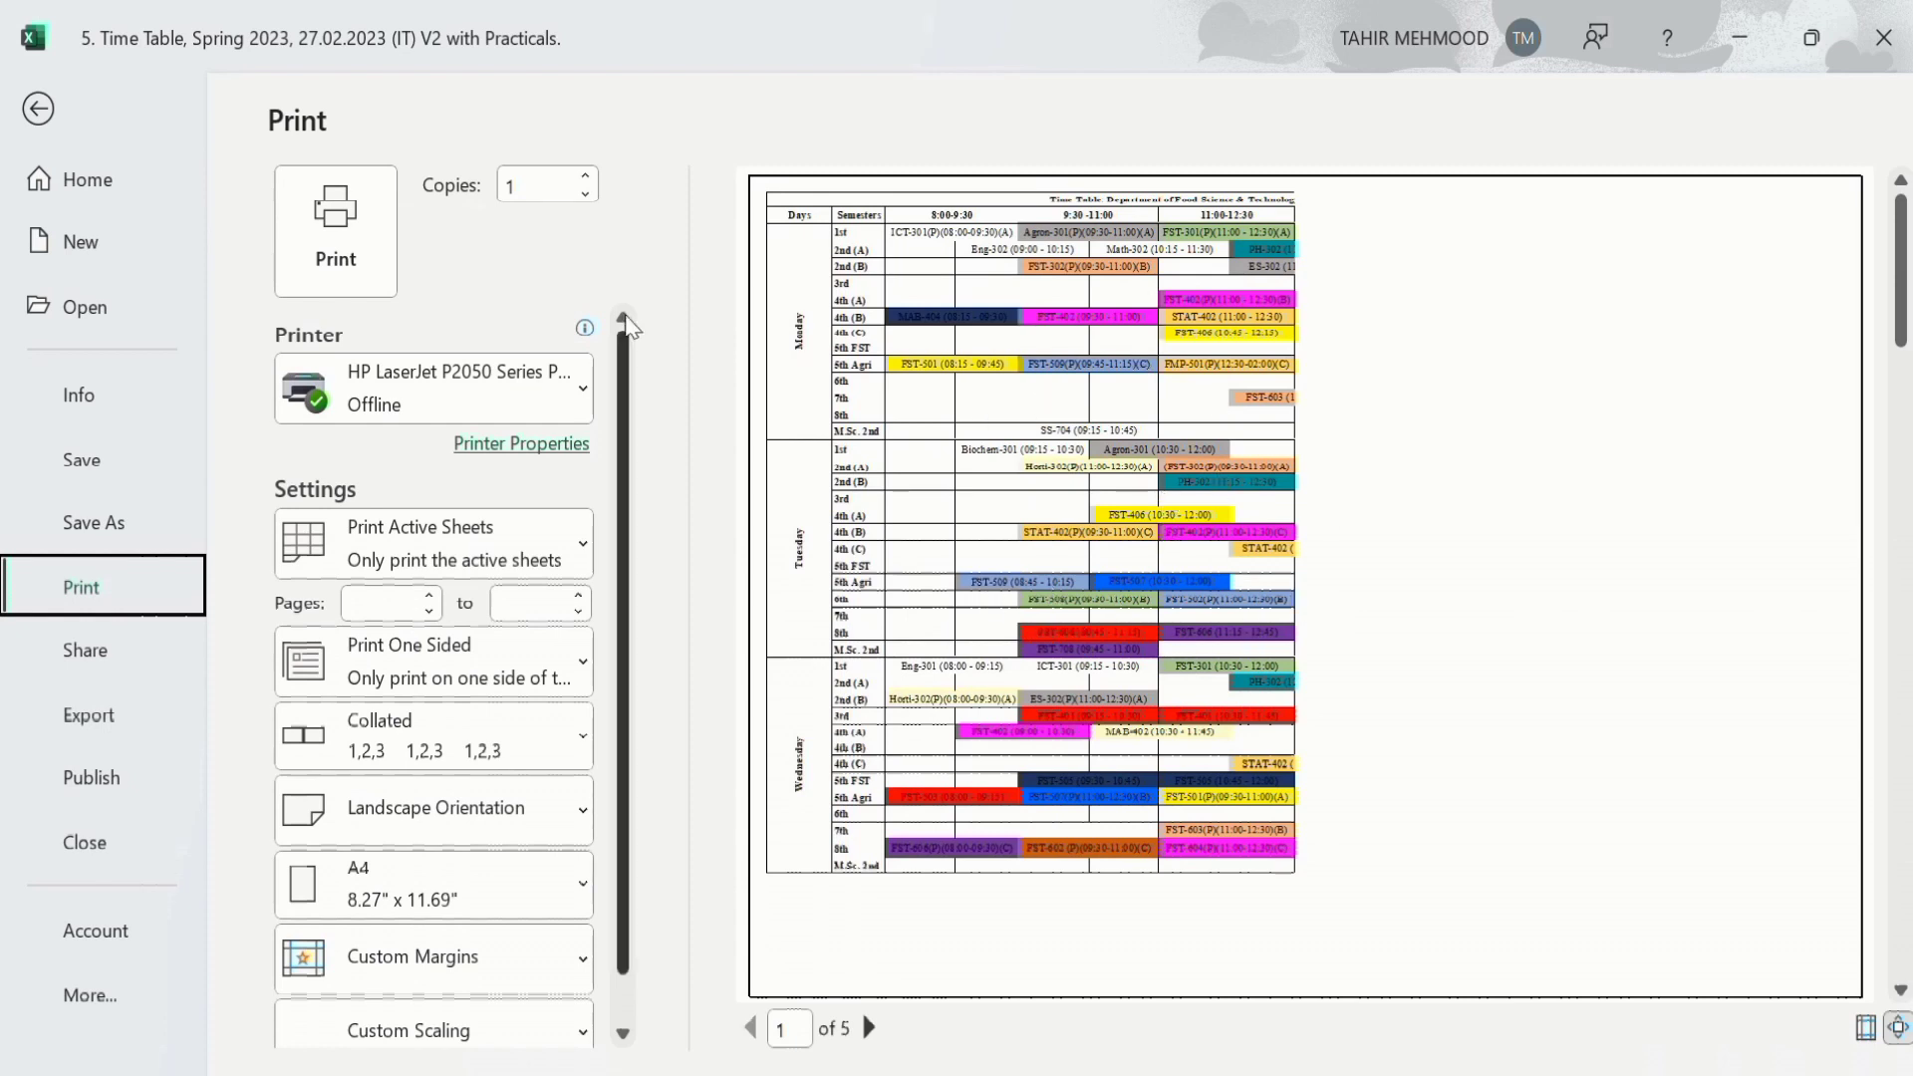
pyautogui.press('Escape')
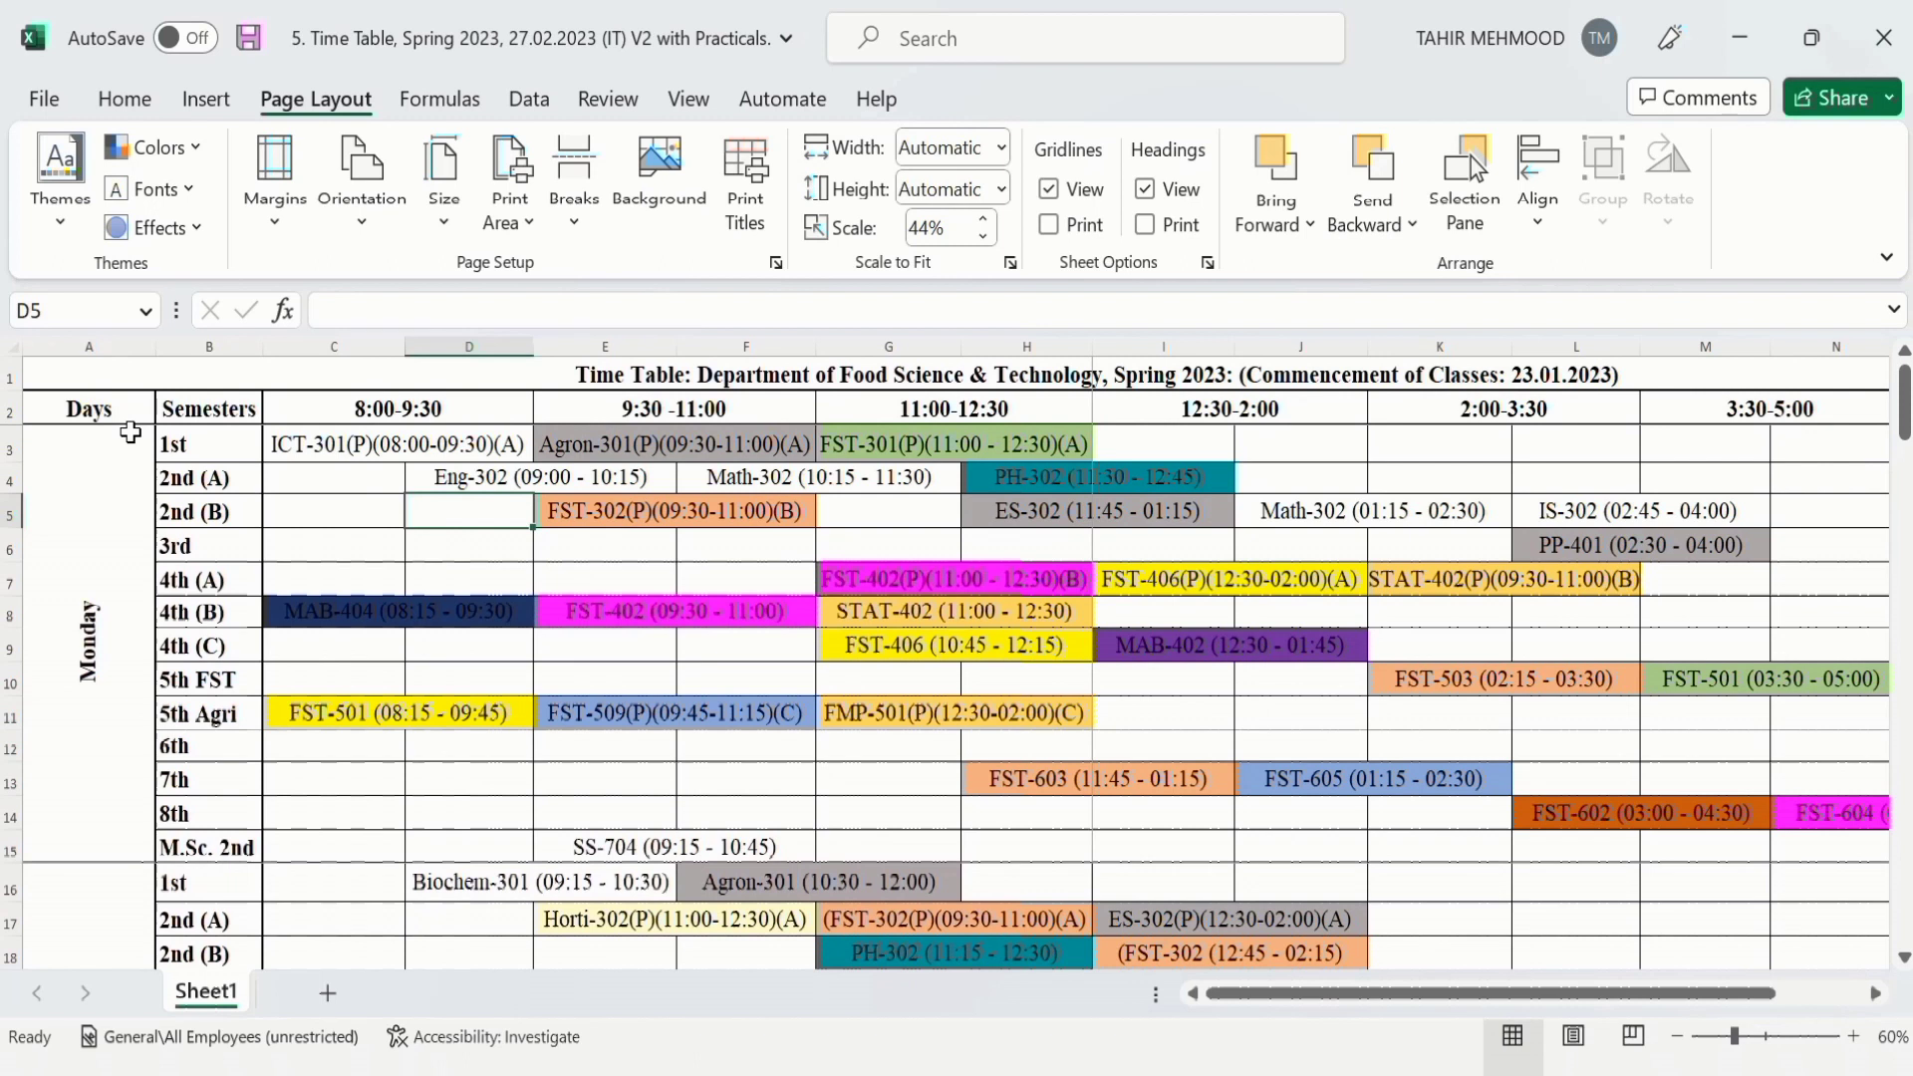
# Step: Save the timetable workbook and clear the sheet's print area
pyautogui.click(44, 104)
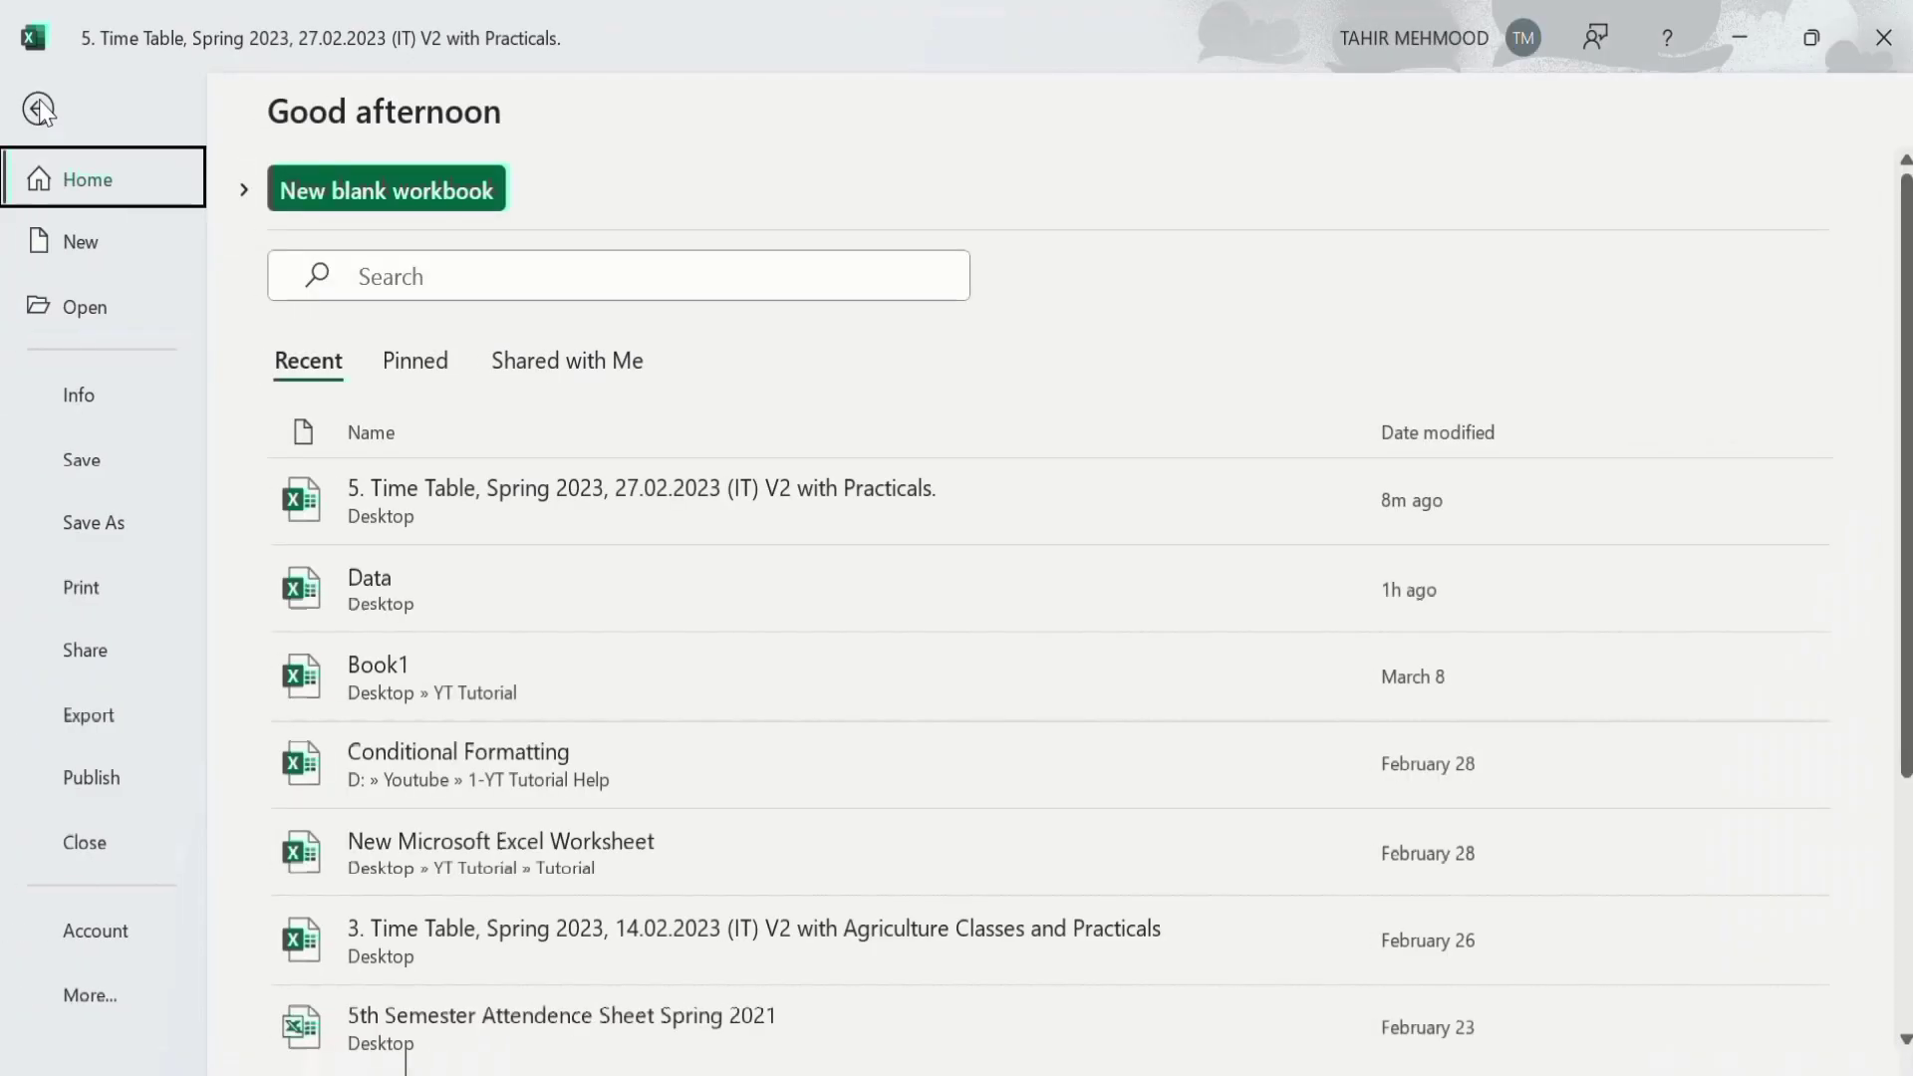
pyautogui.click(81, 461)
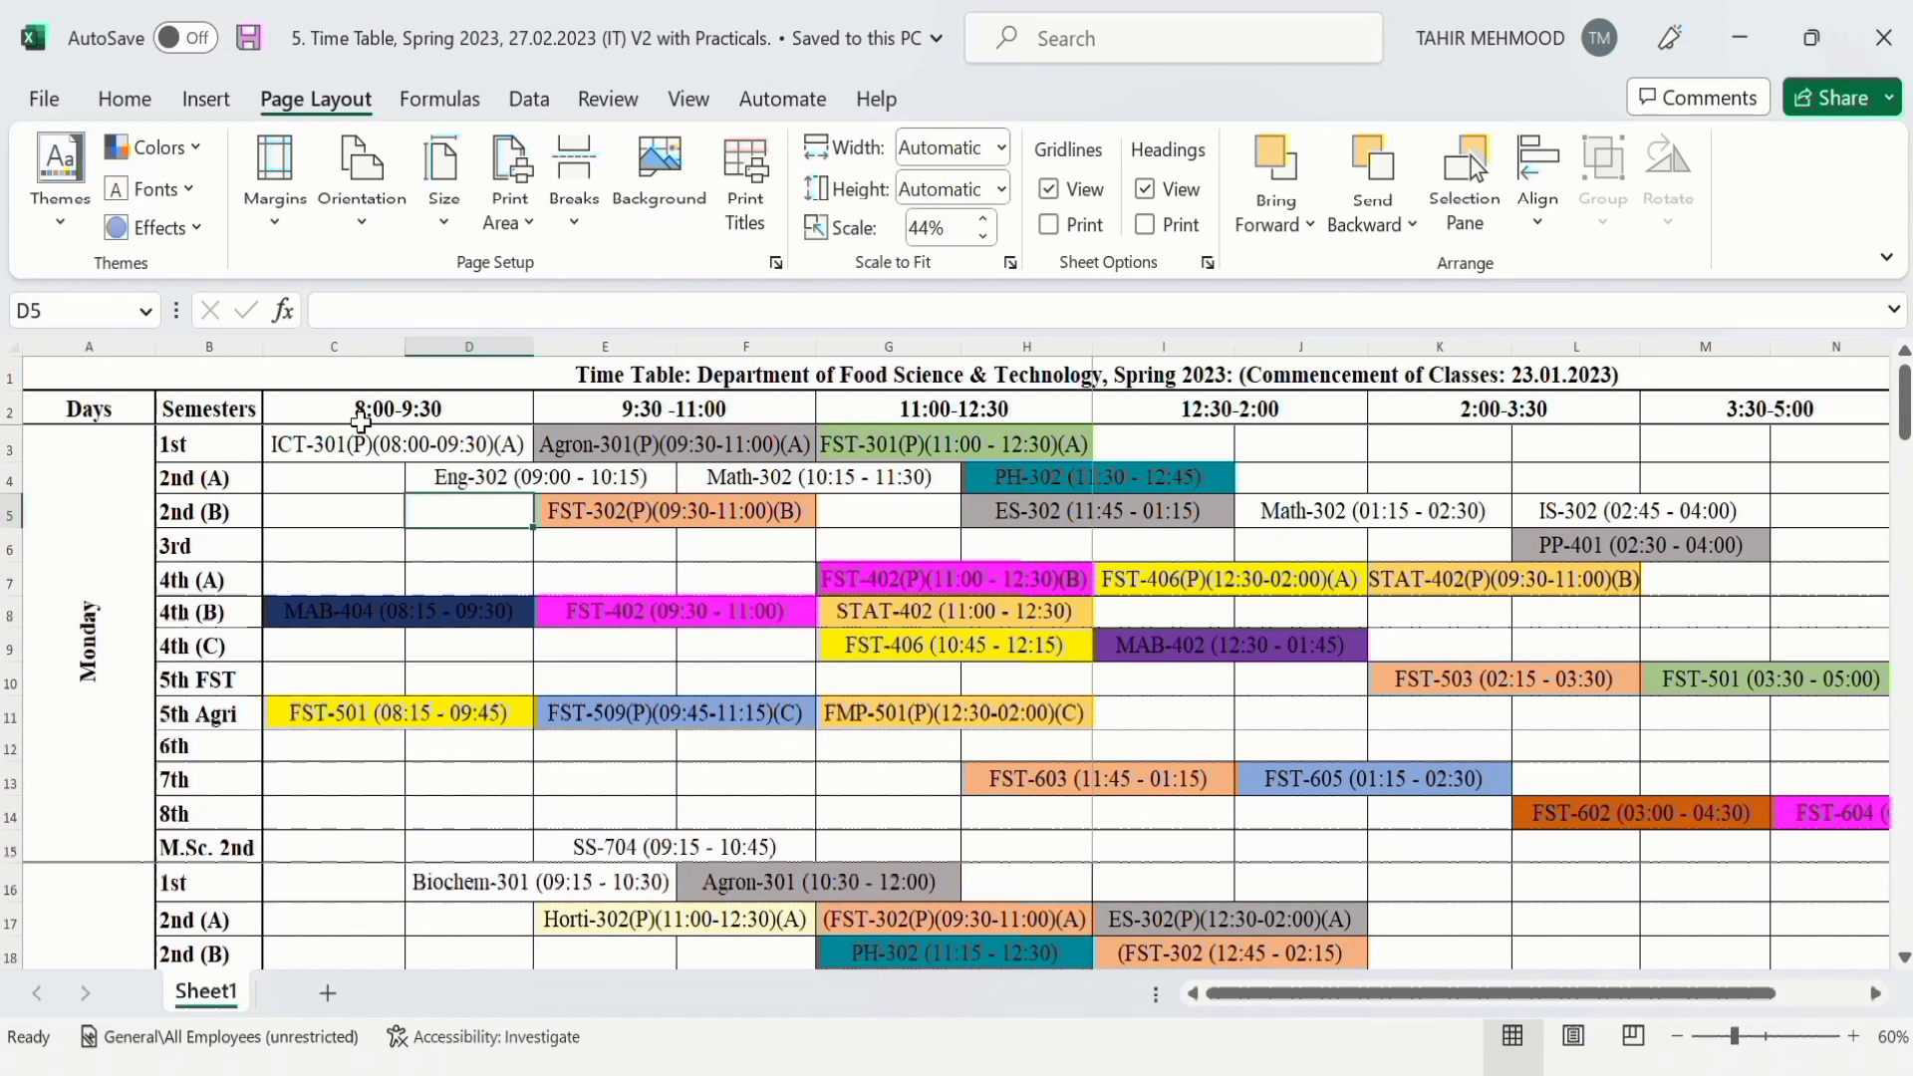
pyautogui.click(531, 225)
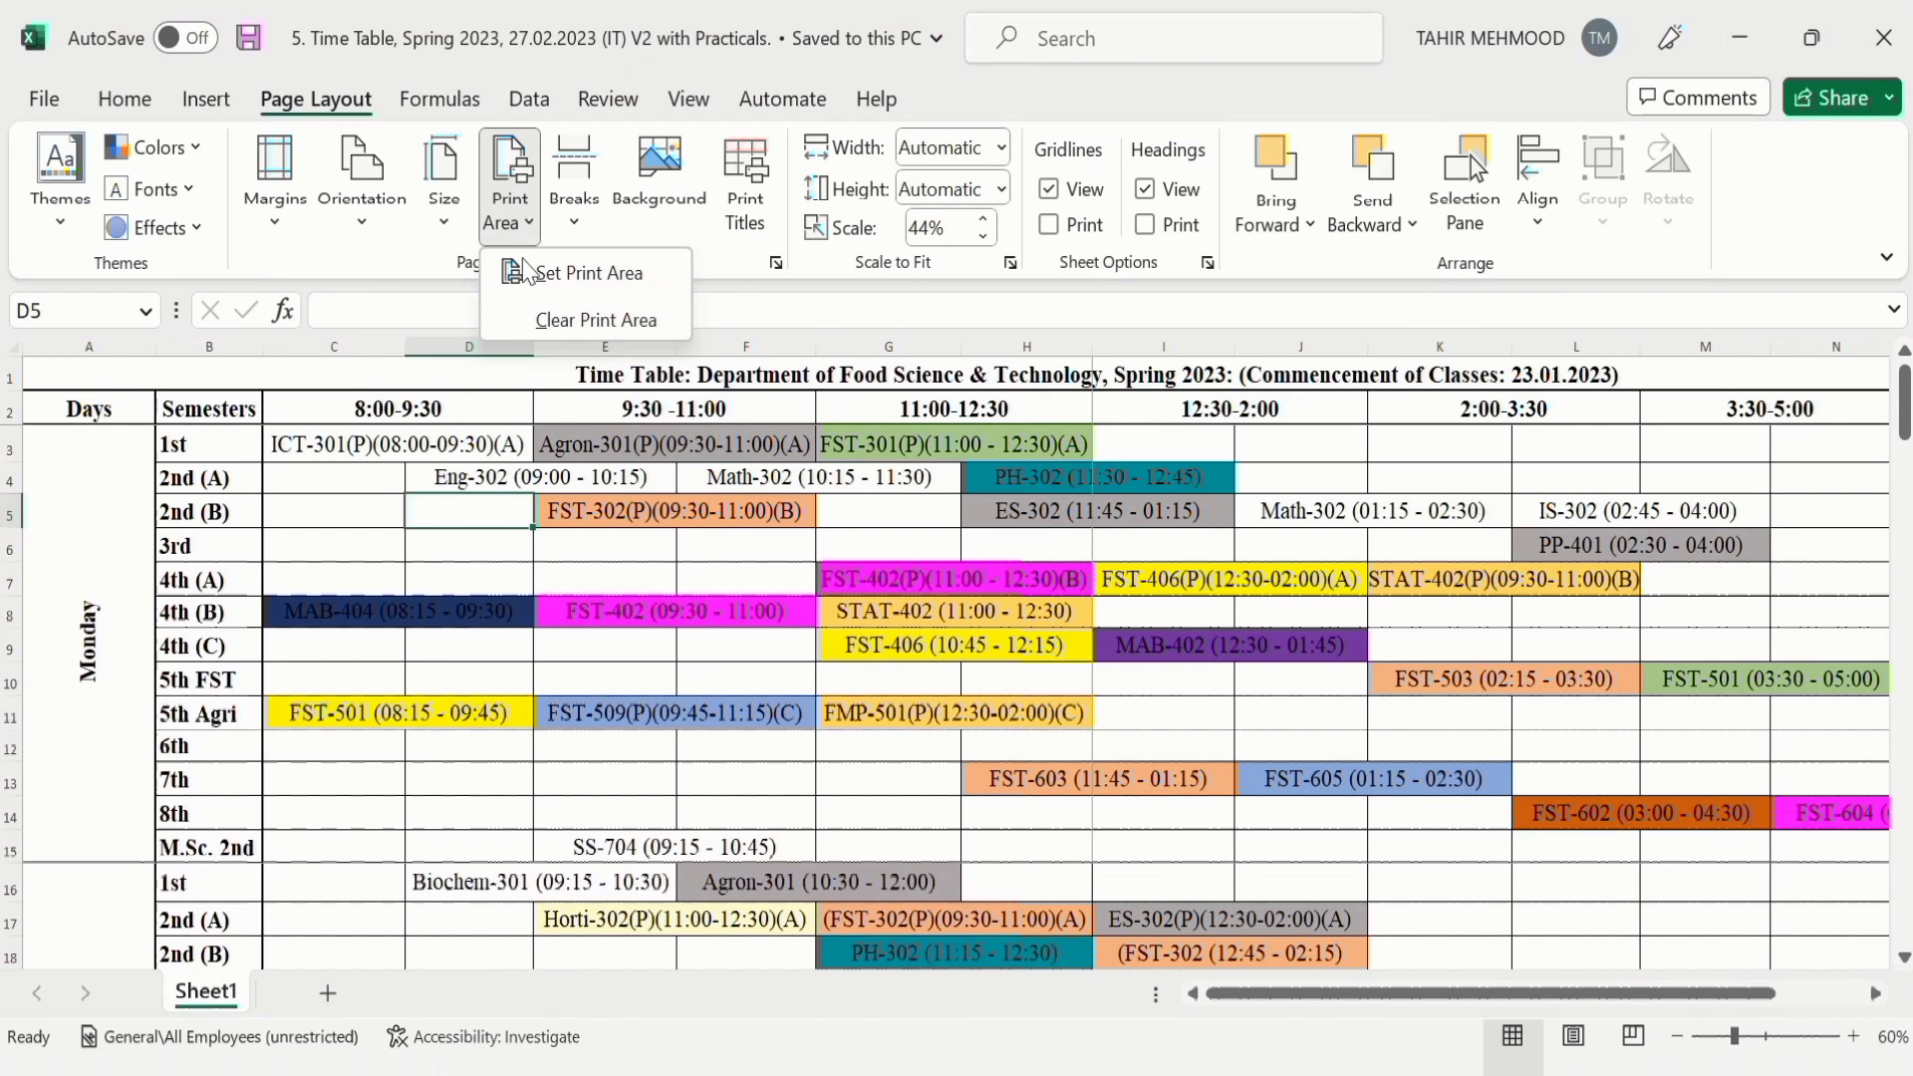
pyautogui.click(614, 328)
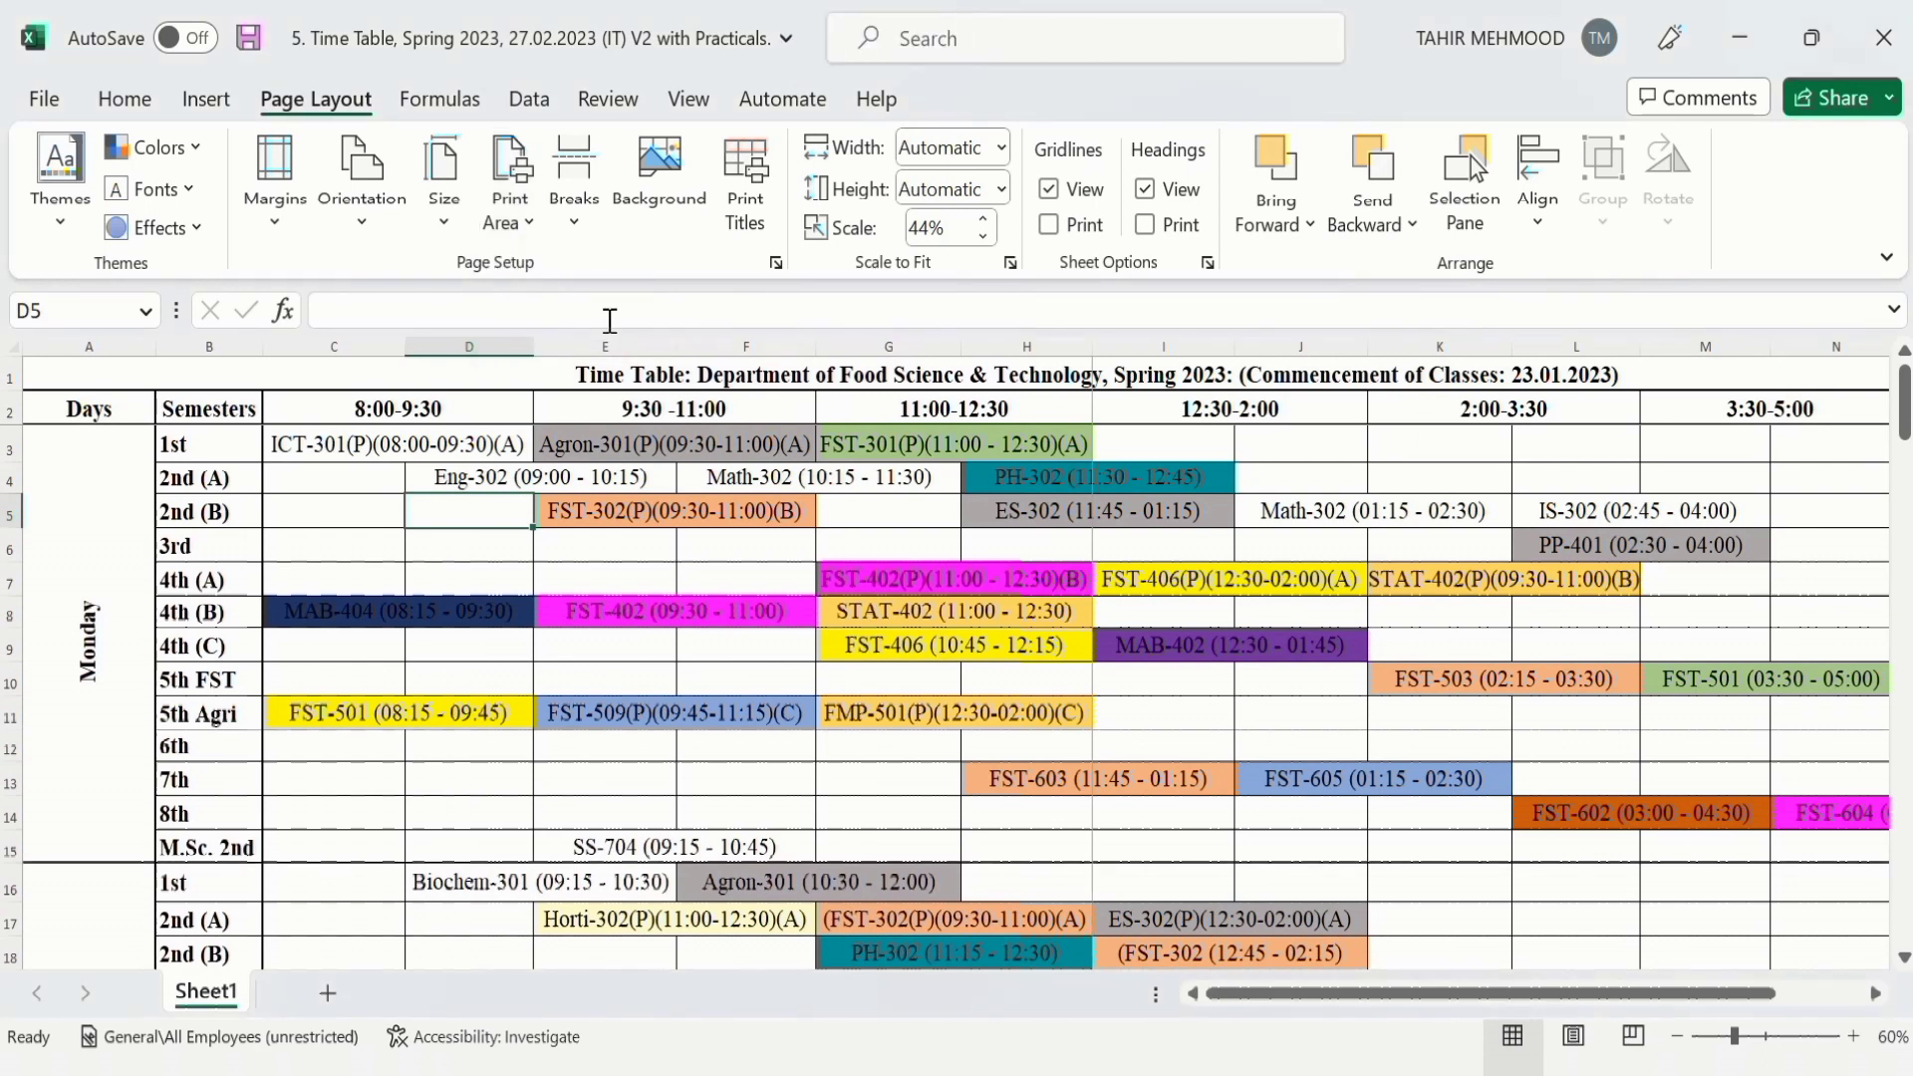